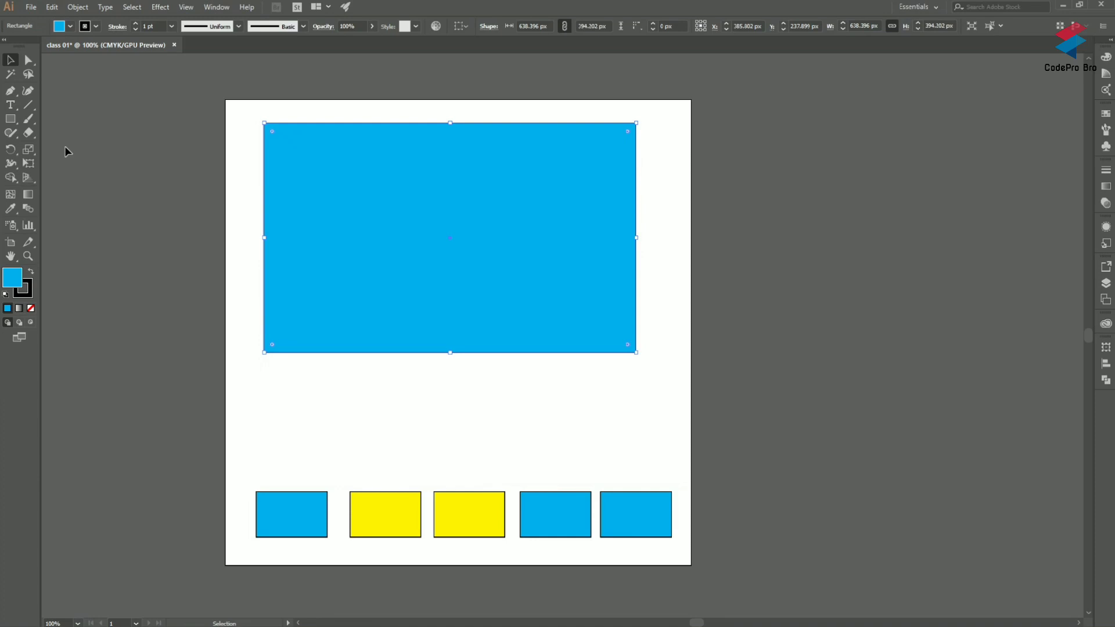
# Step: Delete the large blue rectangle above the row of small rectangles
pyautogui.click(69, 149)
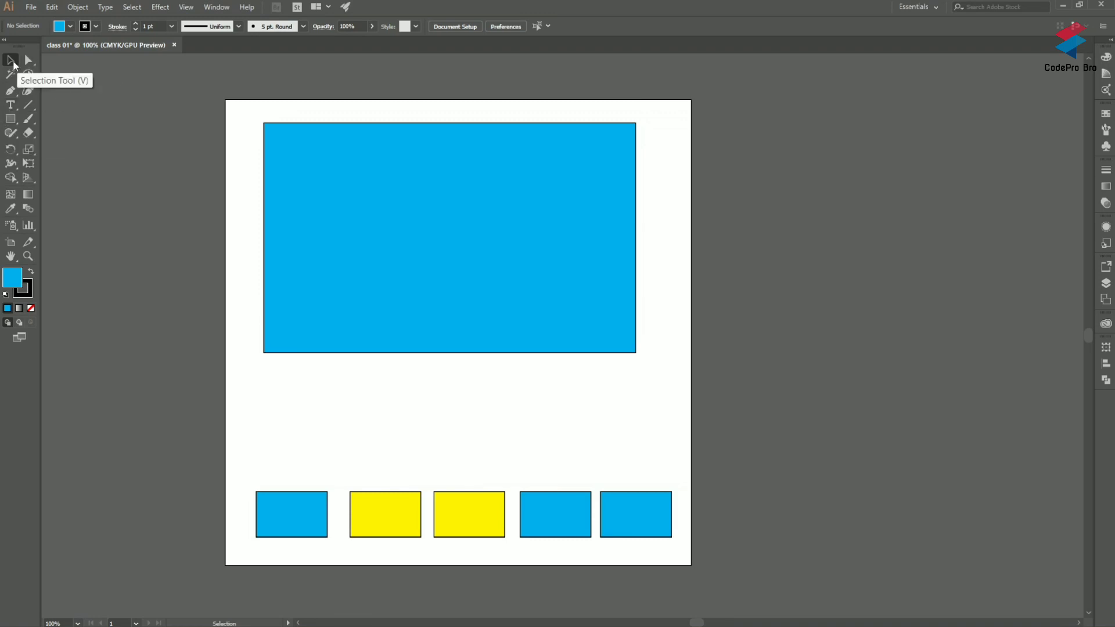
pyautogui.click(491, 217)
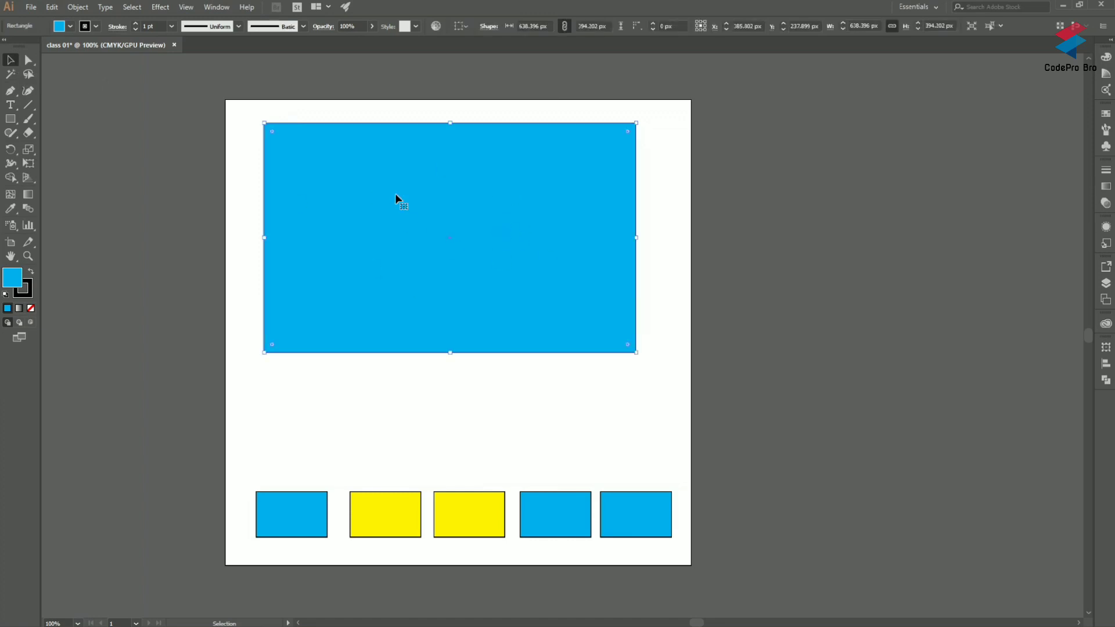
pyautogui.click(10, 120)
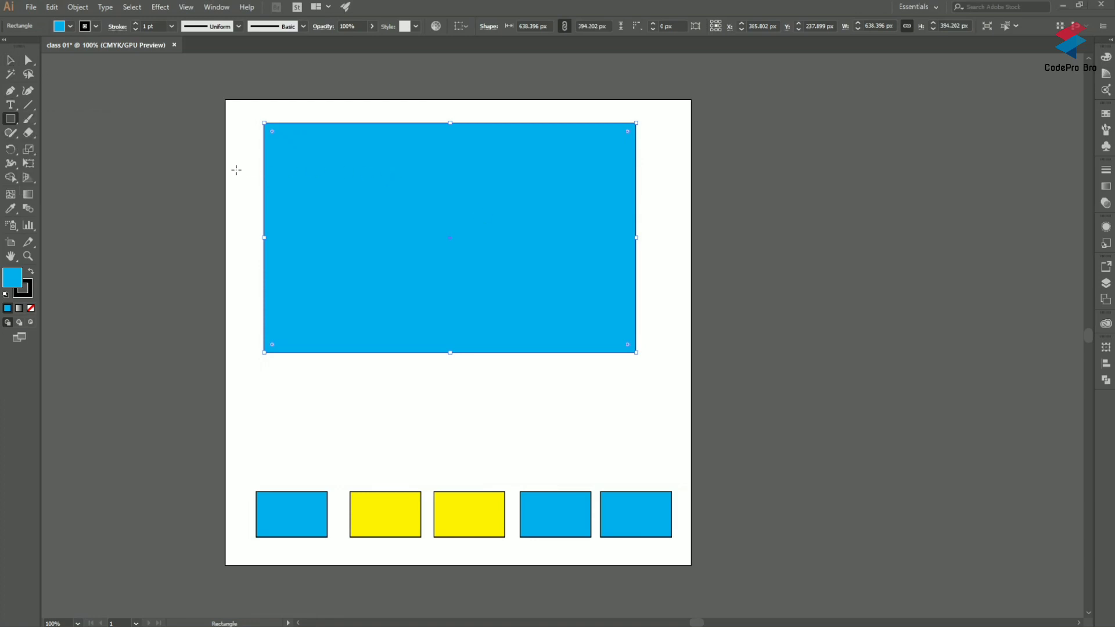
pyautogui.click(12, 62)
pyautogui.click(201, 197)
pyautogui.click(465, 233)
pyautogui.moveTo(466, 232); pyautogui.dragTo(480, 239)
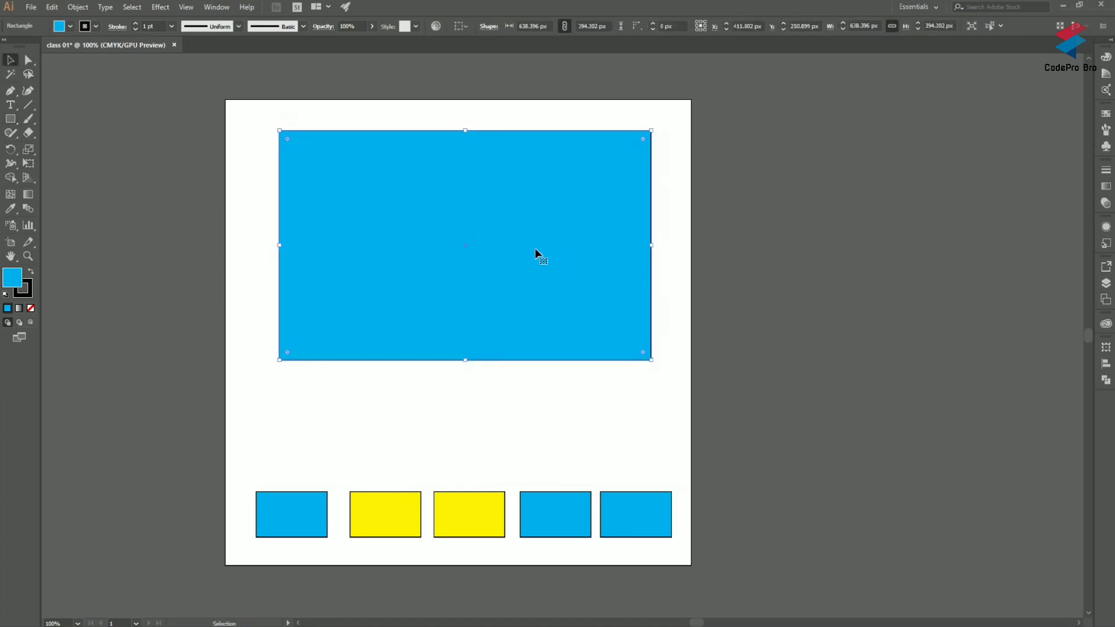
pyautogui.press('Delete')
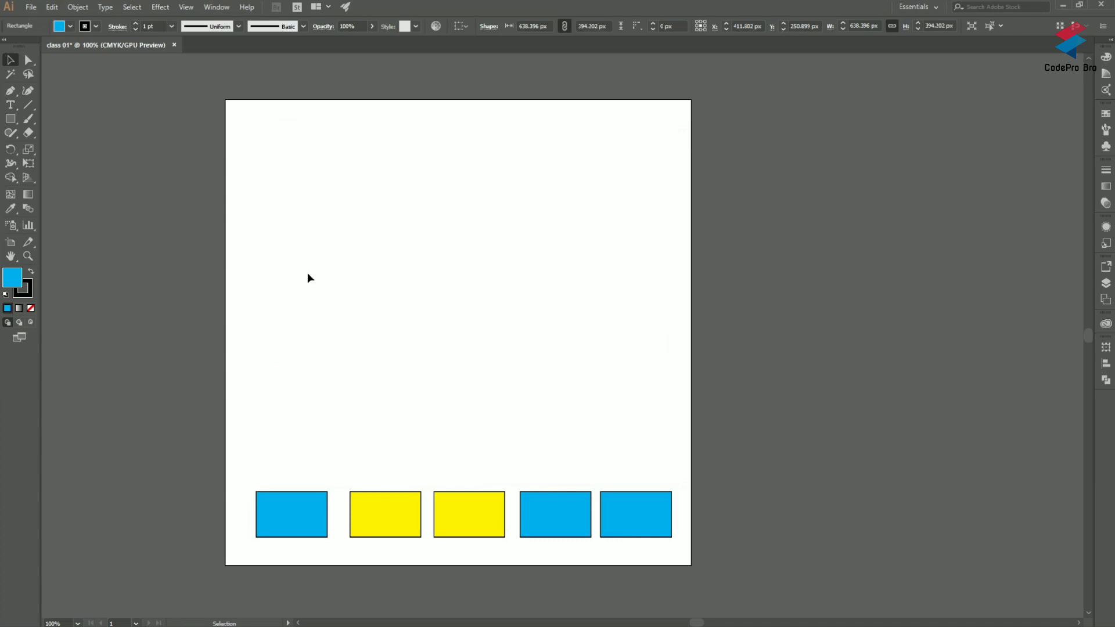
# Step: Draw a blue rectangle about 710 × 364 px across the upper half of the artboard
pyautogui.click(17, 120)
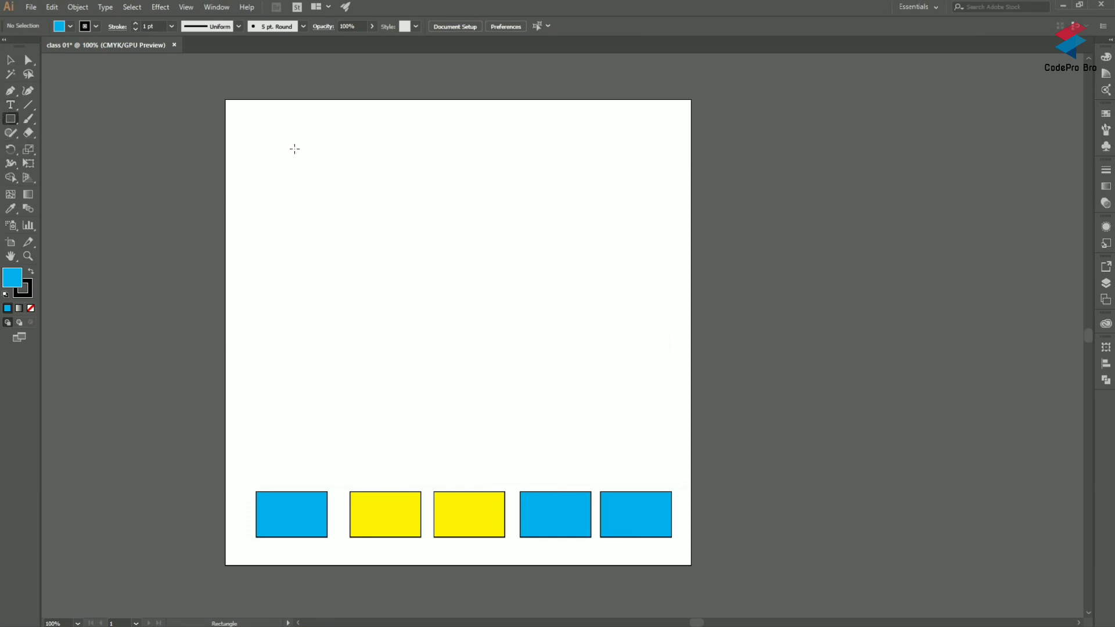
pyautogui.moveTo(255, 137); pyautogui.dragTo(669, 350)
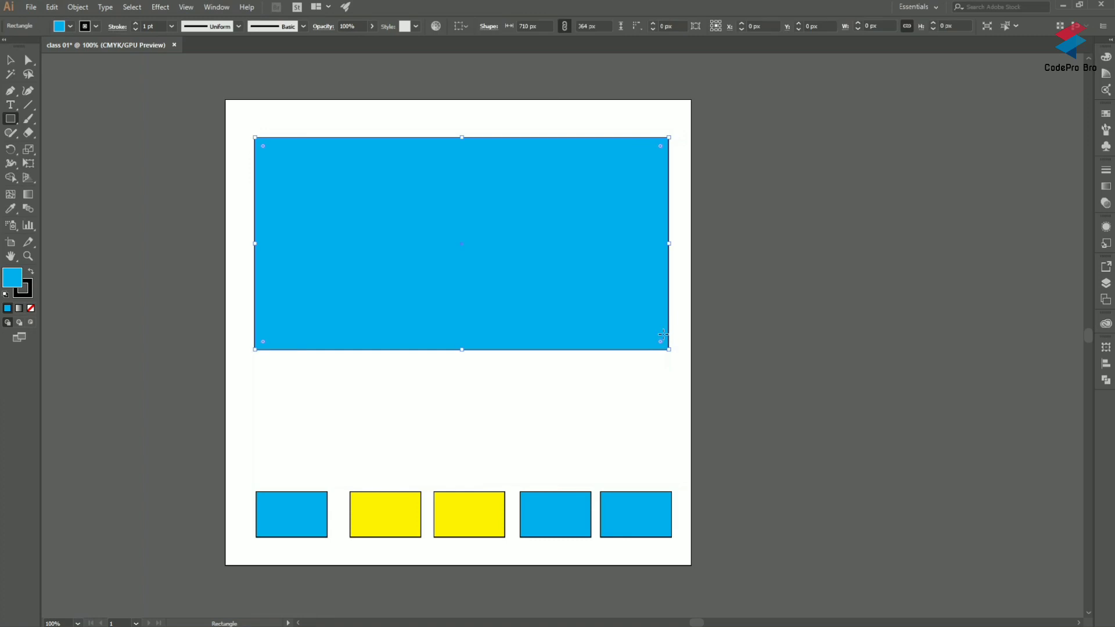
pyautogui.click(309, 114)
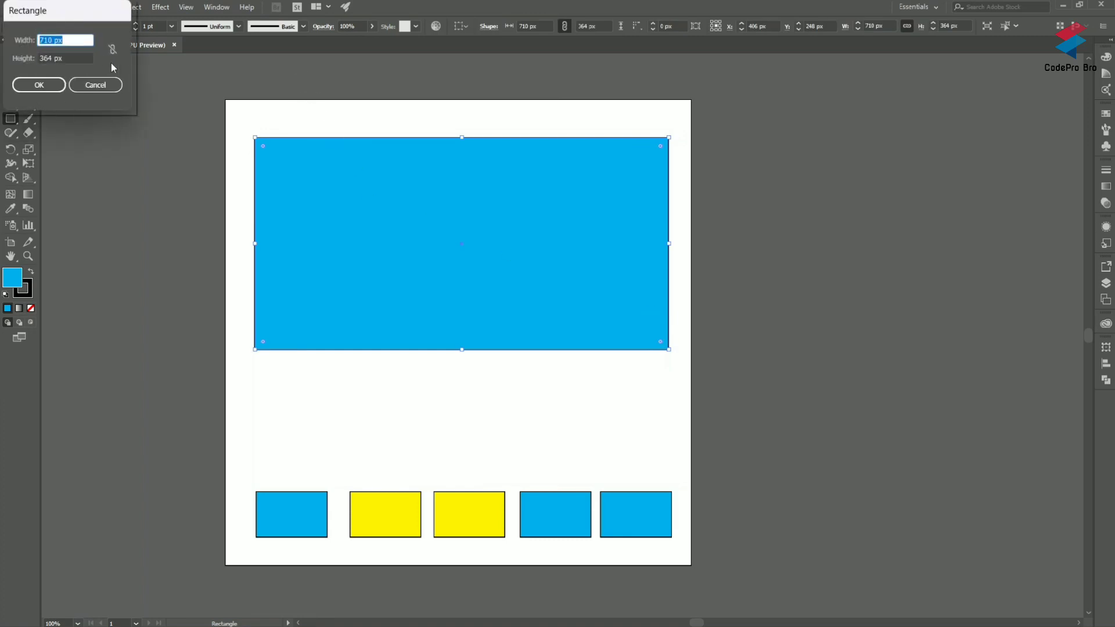
pyautogui.click(95, 85)
# Step: Draw a second rectangle about 549 × 230 px overlapping the first, and delete both large rectangles
pyautogui.moveTo(262, 112); pyautogui.dragTo(581, 246)
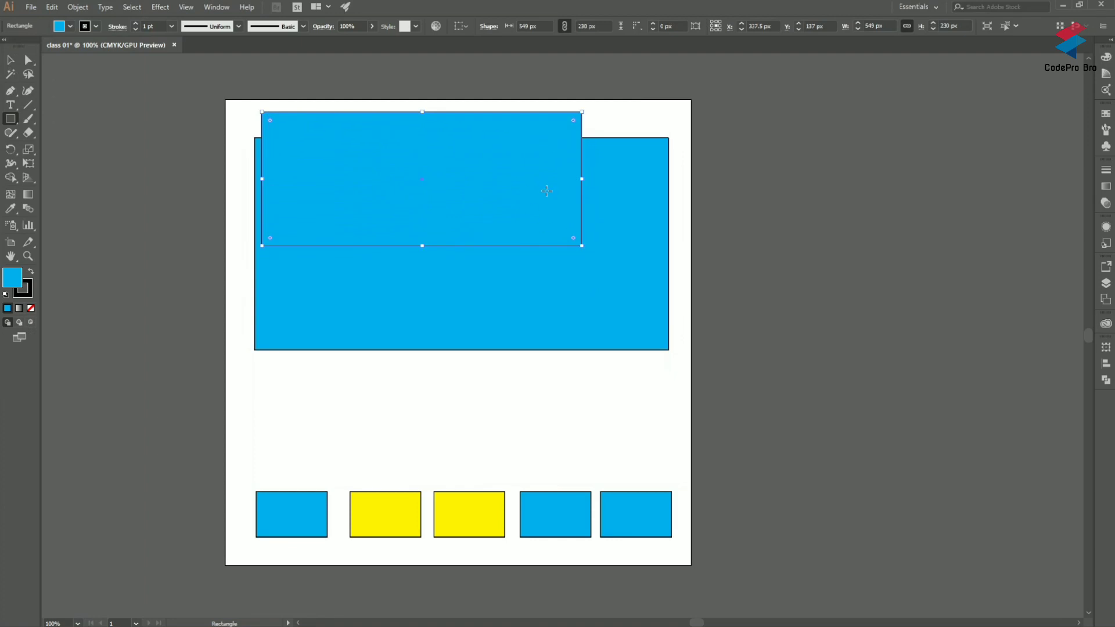
pyautogui.press('Delete')
pyautogui.click(10, 60)
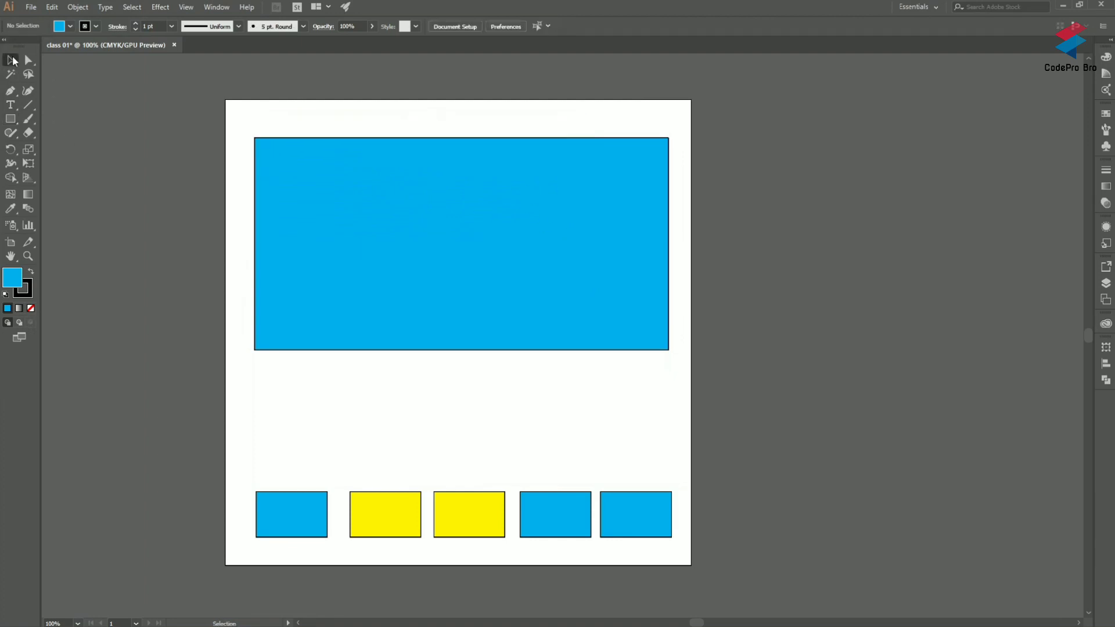
pyautogui.click(352, 227)
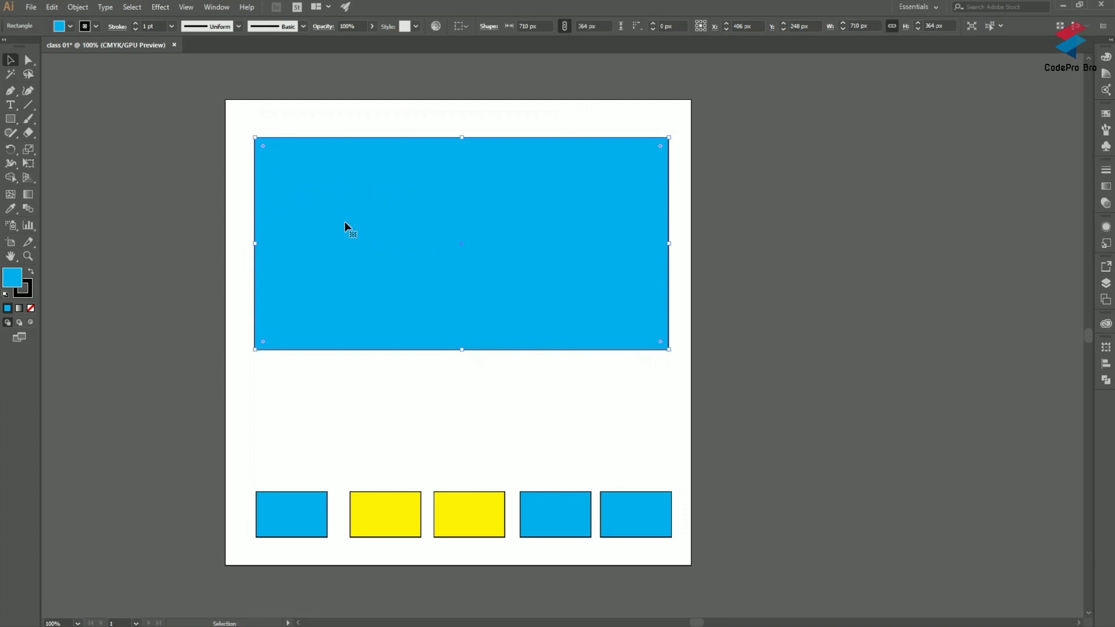
pyautogui.press('Delete')
# Step: Draw two blue squares side by side on the upper artboard, about 255 px and about 74 px wide
pyautogui.click(17, 122)
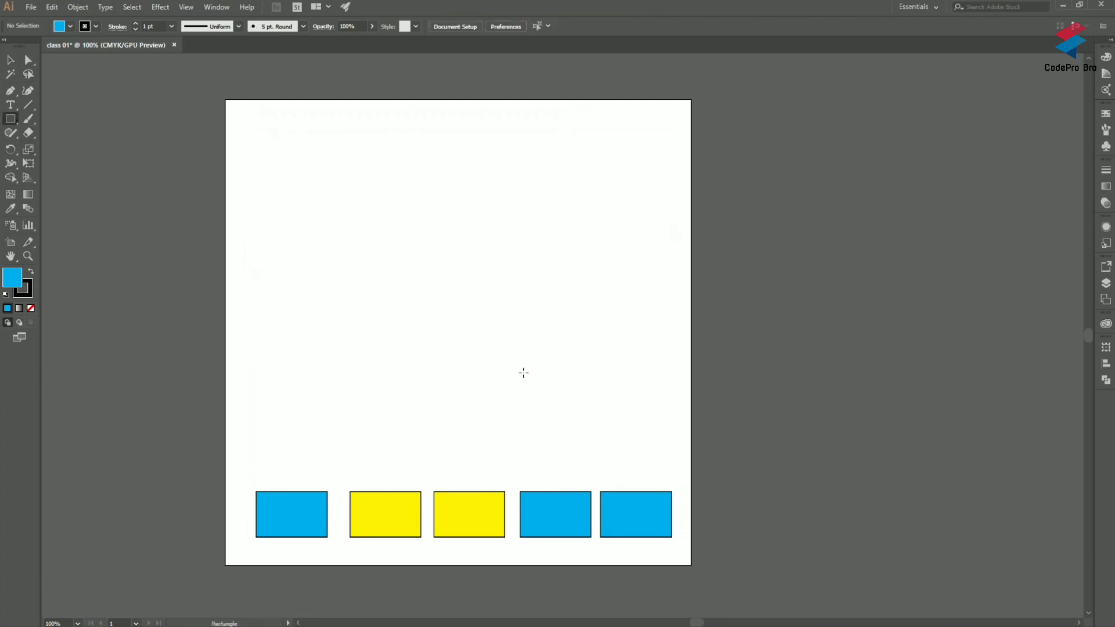
pyautogui.moveTo(341, 181); pyautogui.dragTo(490, 284)
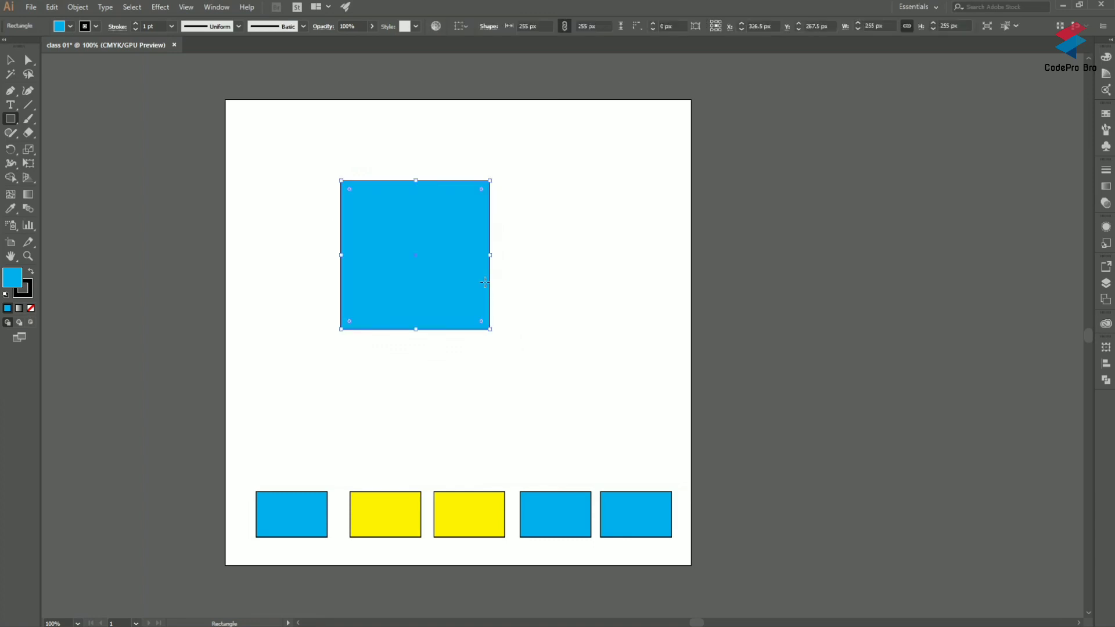
pyautogui.moveTo(532, 201); pyautogui.dragTo(575, 244)
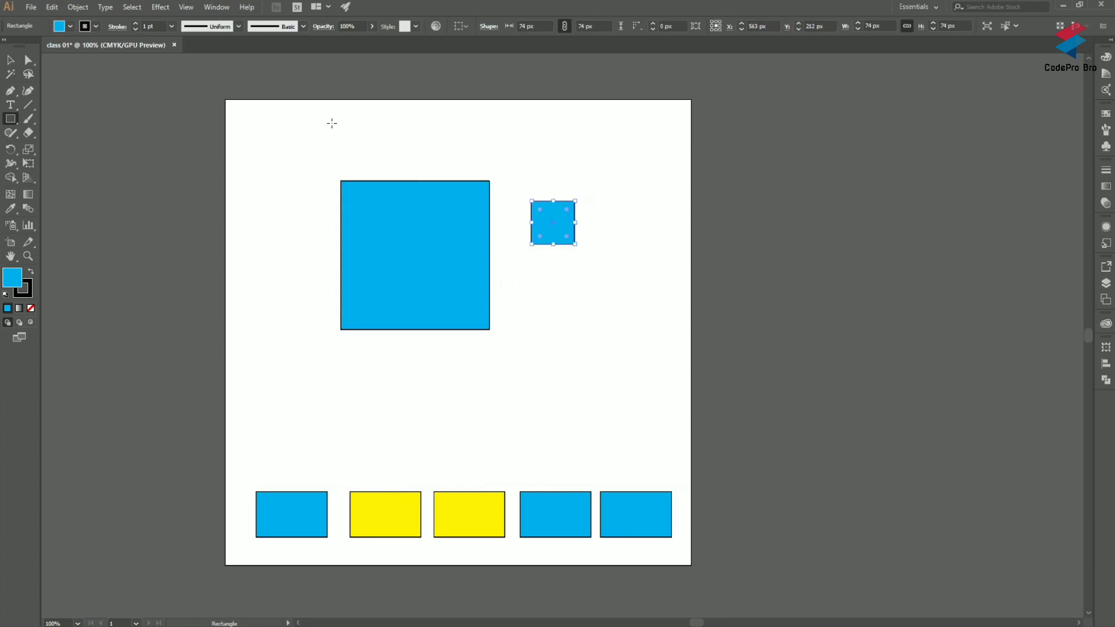
# Step: Draw a long rectangle about 815 × 75 px above the squares, shift it leftward and delete it
pyautogui.moveTo(332, 123)
pyautogui.mouseDown()
pyautogui.moveTo(573, 130)
pyautogui.moveTo(604, 148)
pyautogui.moveTo(640, 206)
pyautogui.moveTo(807, 333)
pyautogui.mouseUp()
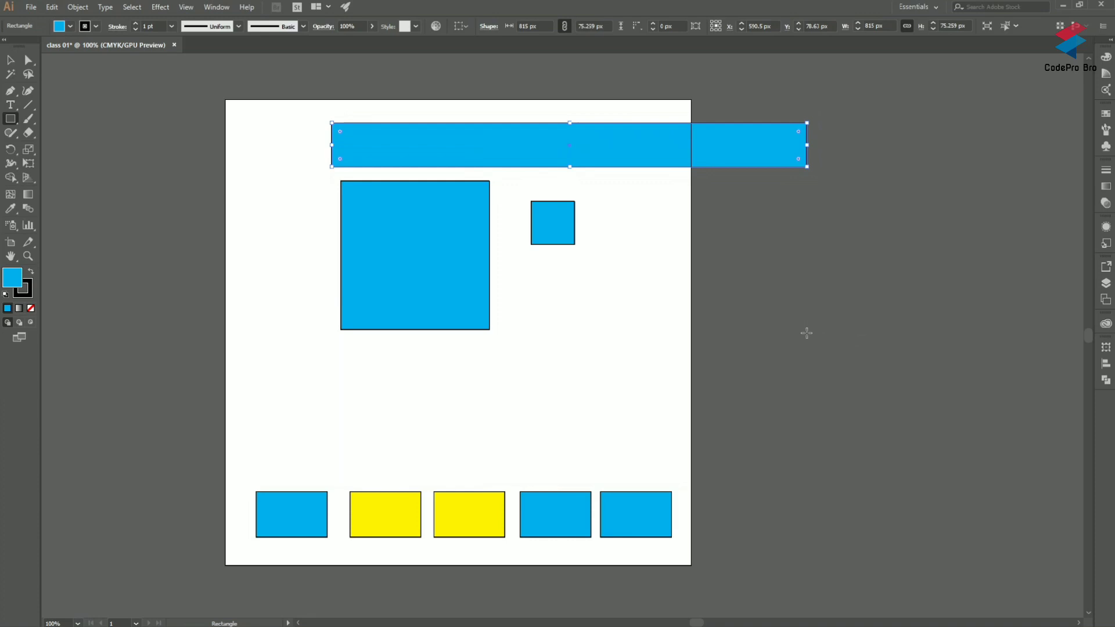
pyautogui.click(9, 62)
pyautogui.moveTo(397, 146); pyautogui.dragTo(268, 148)
pyautogui.press('Delete')
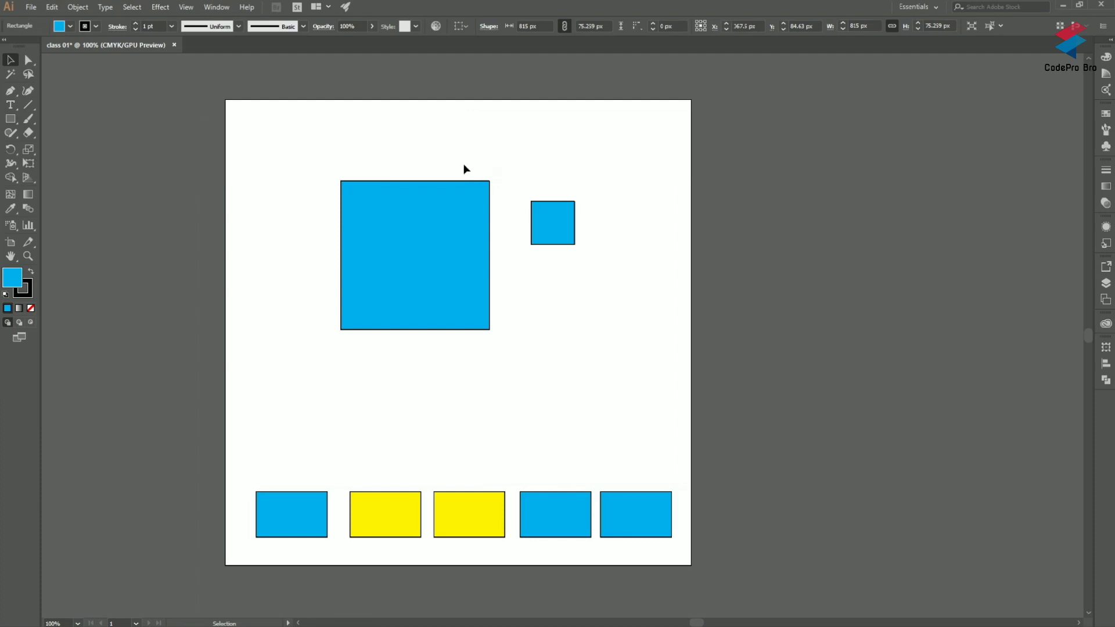
# Step: Delete the large and the small blue square from the upper artboard
pyautogui.click(450, 242)
pyautogui.press('Delete')
pyautogui.click(561, 238)
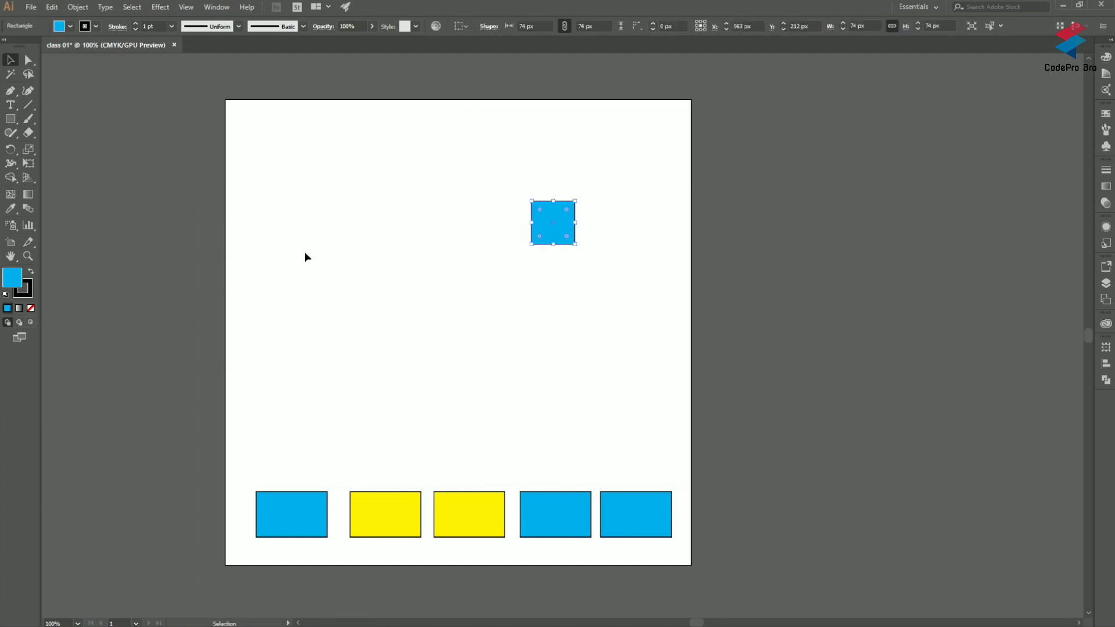
pyautogui.press('Delete')
# Step: Draw a blue rectangle about 643 × 351 px in the upper half of the artboard
pyautogui.click(11, 119)
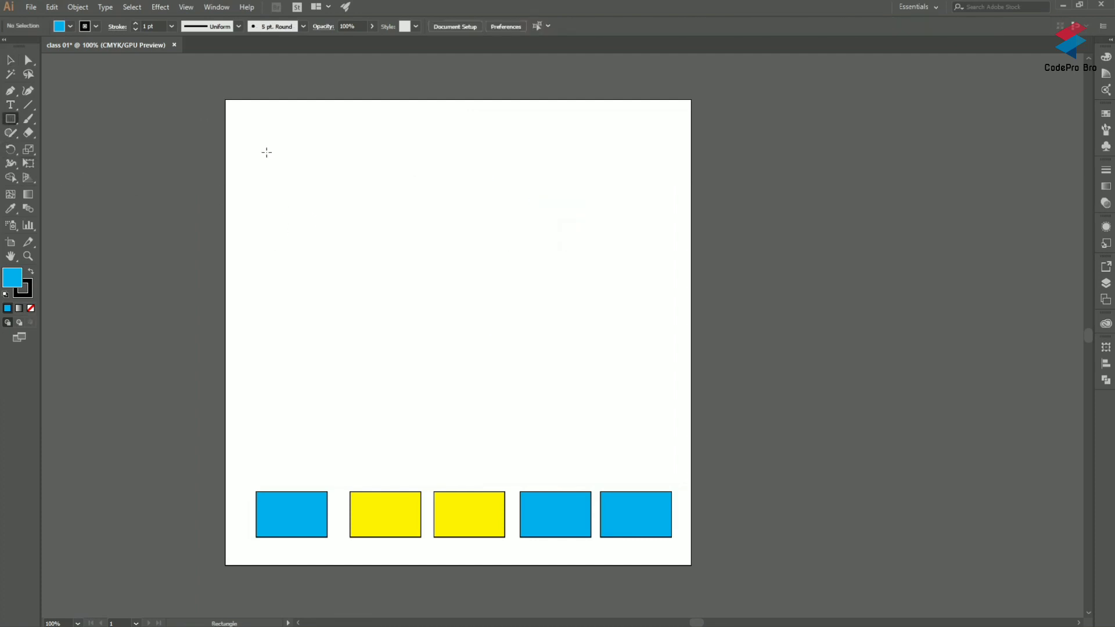
pyautogui.moveTo(242, 145); pyautogui.dragTo(616, 349)
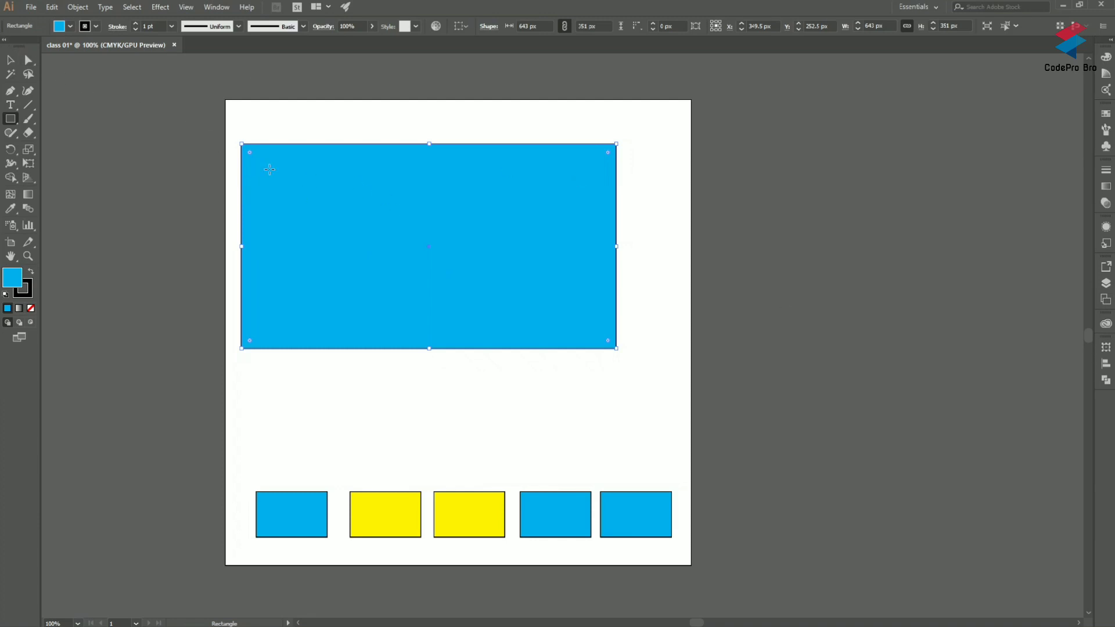
pyautogui.click(296, 166)
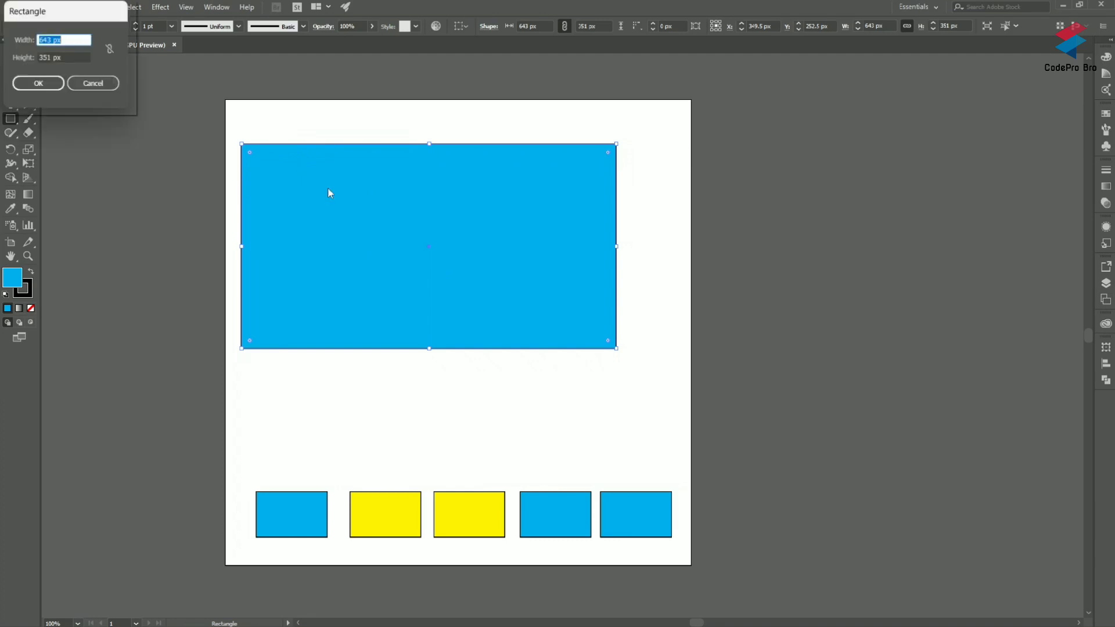
pyautogui.click(115, 87)
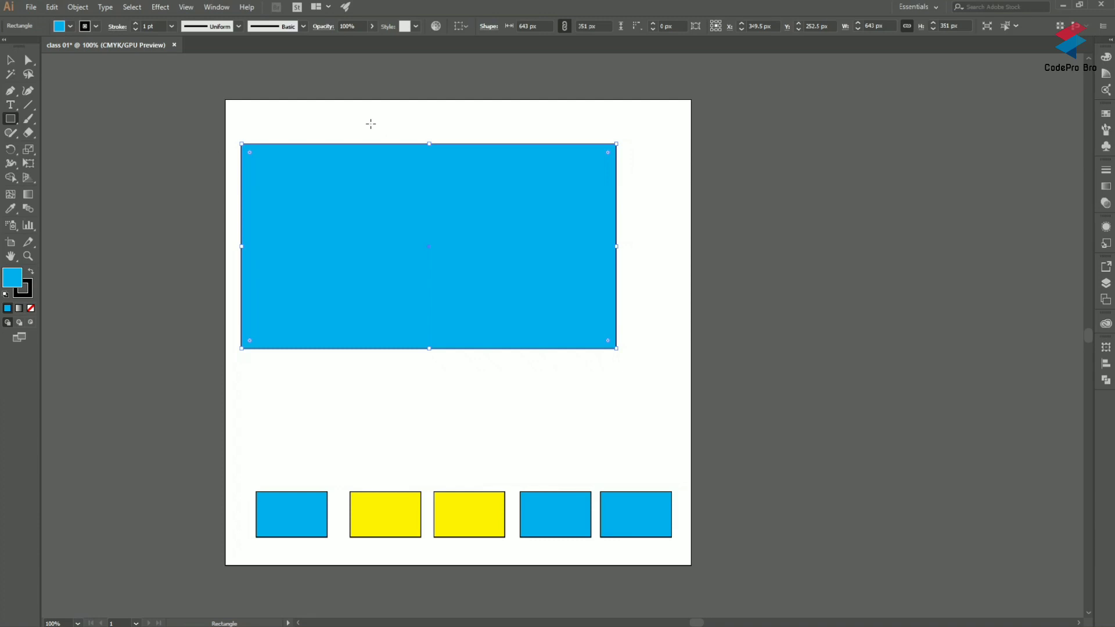
# Step: Move the large rectangle up and to the right, to about X 412.5 px, Y 219.5 px, and deselect it
pyautogui.click(10, 60)
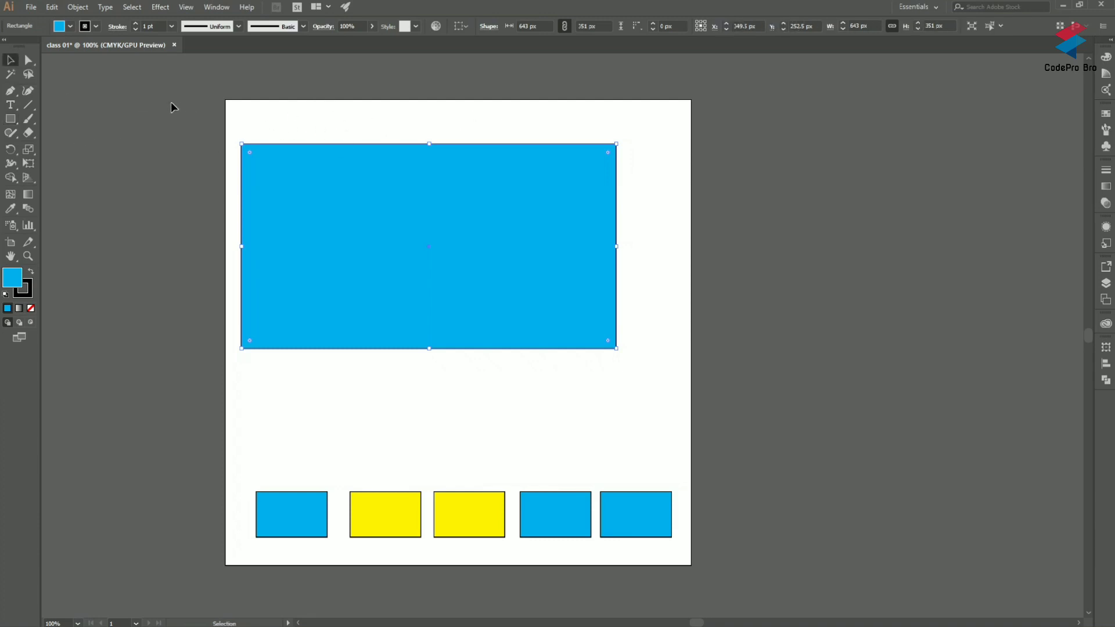
pyautogui.click(139, 121)
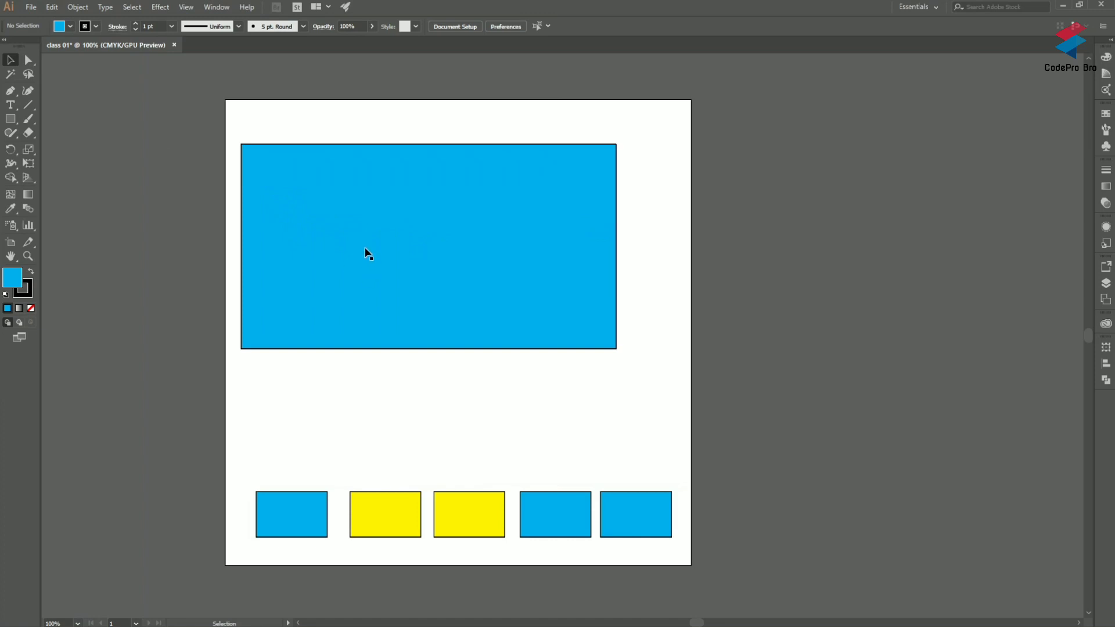
pyautogui.moveTo(363, 247); pyautogui.dragTo(397, 228)
pyautogui.click(813, 247)
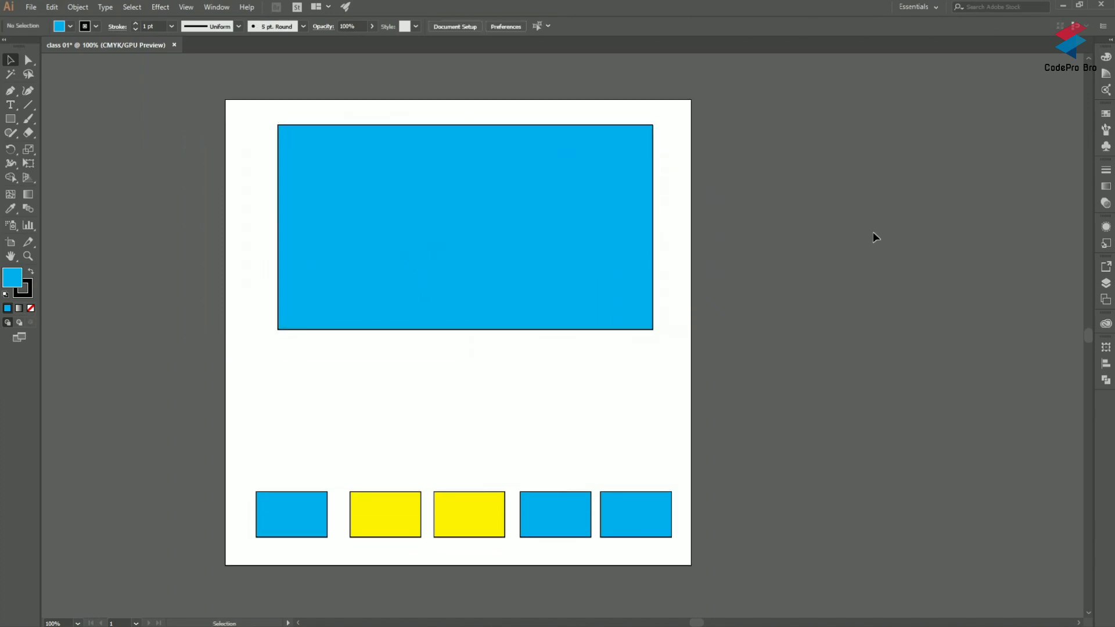
# Step: Enter isolation mode on the large rectangle, exit it, and isolate the rectangle again
pyautogui.doubleClick(493, 224)
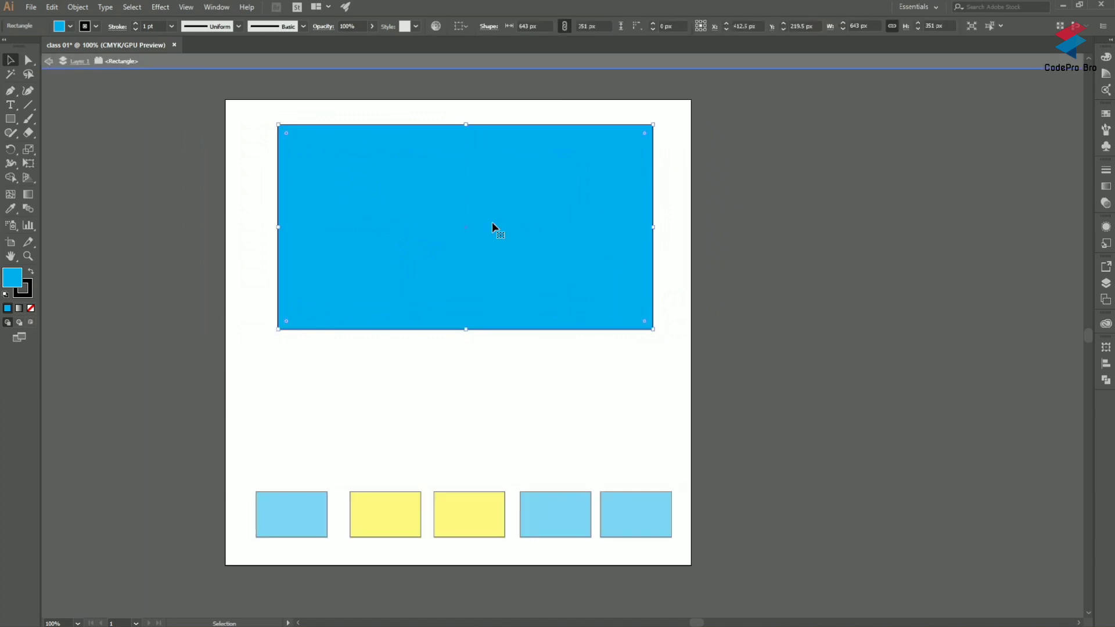
pyautogui.doubleClick(740, 200)
pyautogui.click(441, 200)
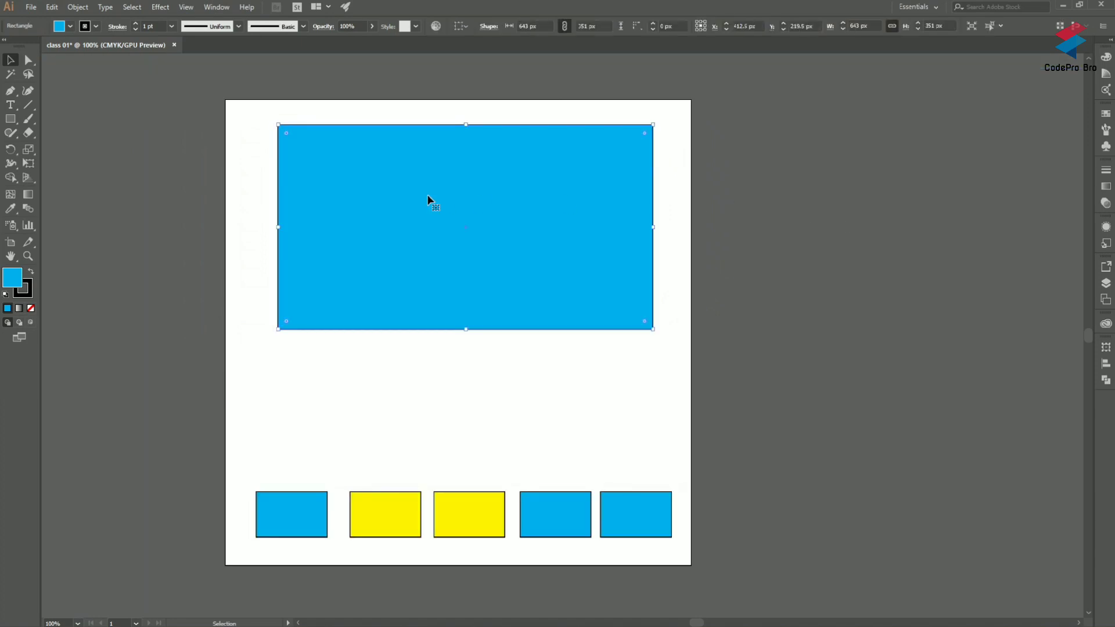
pyautogui.doubleClick(416, 256)
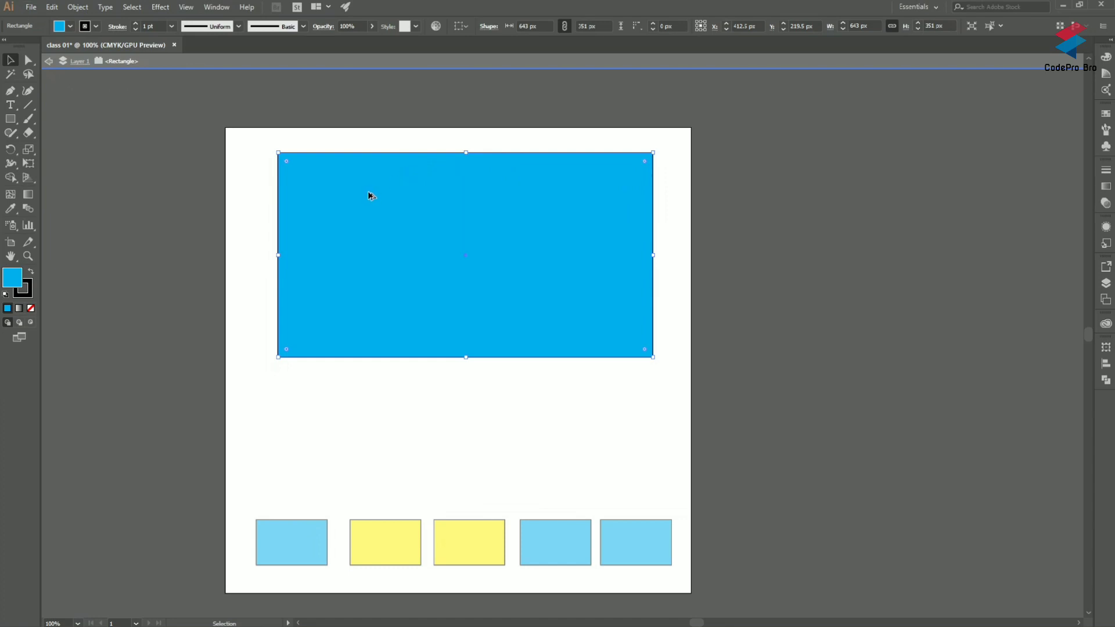
# Step: Examine the isolated rectangle's edges and corners at several zoom levels
pyautogui.scroll(3, 370, 196)
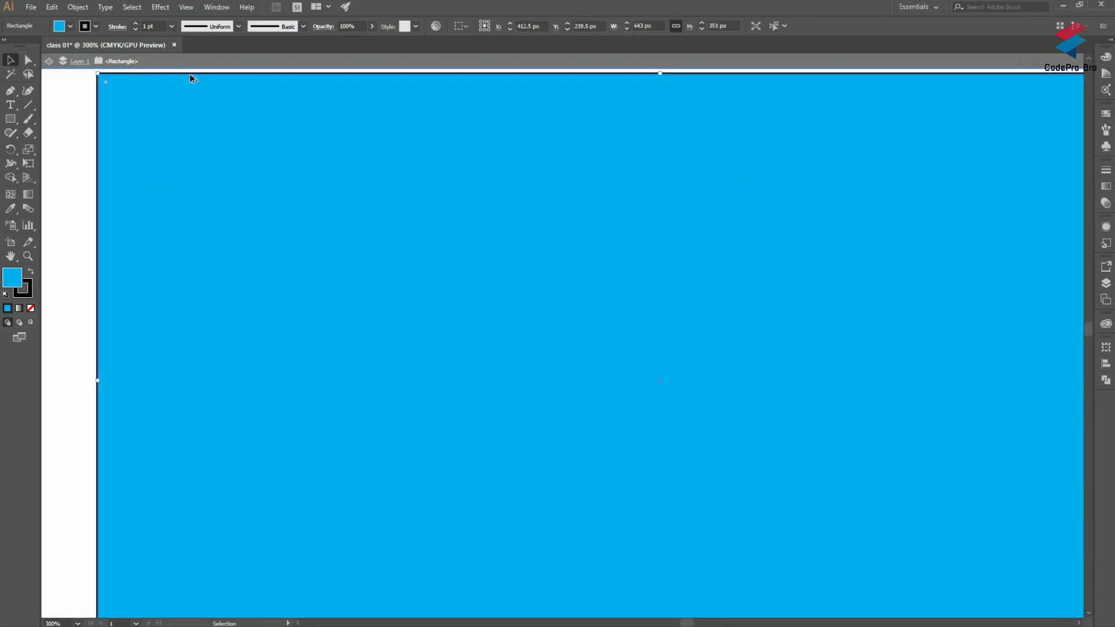
pyautogui.scroll(-1, 126, 93)
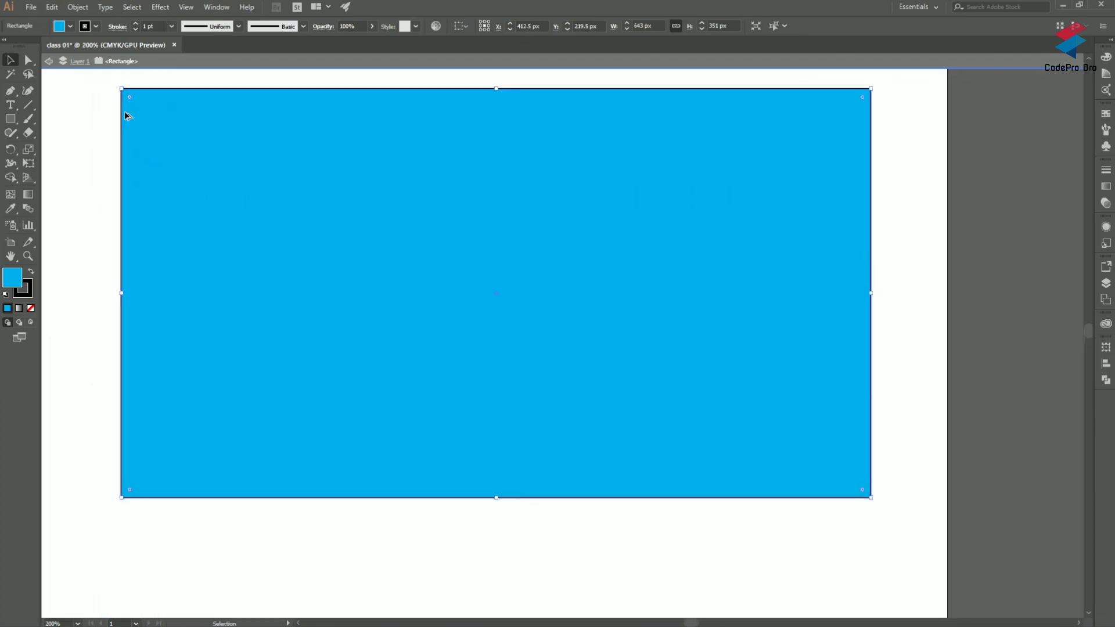
pyautogui.scroll(-1, 124, 115)
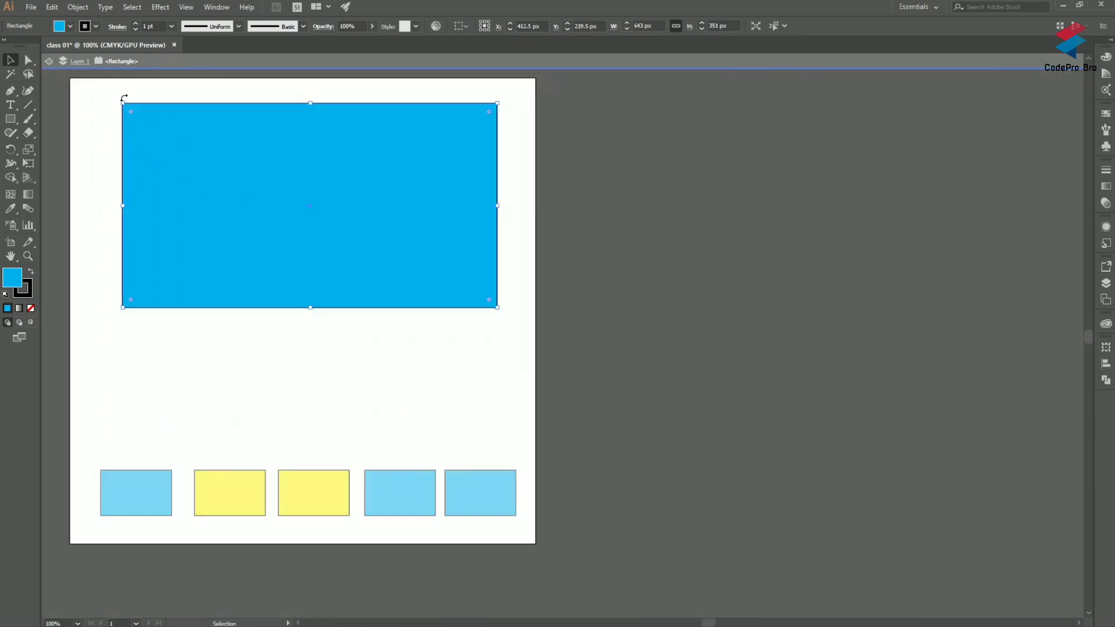
pyautogui.scroll(5, 129, 114)
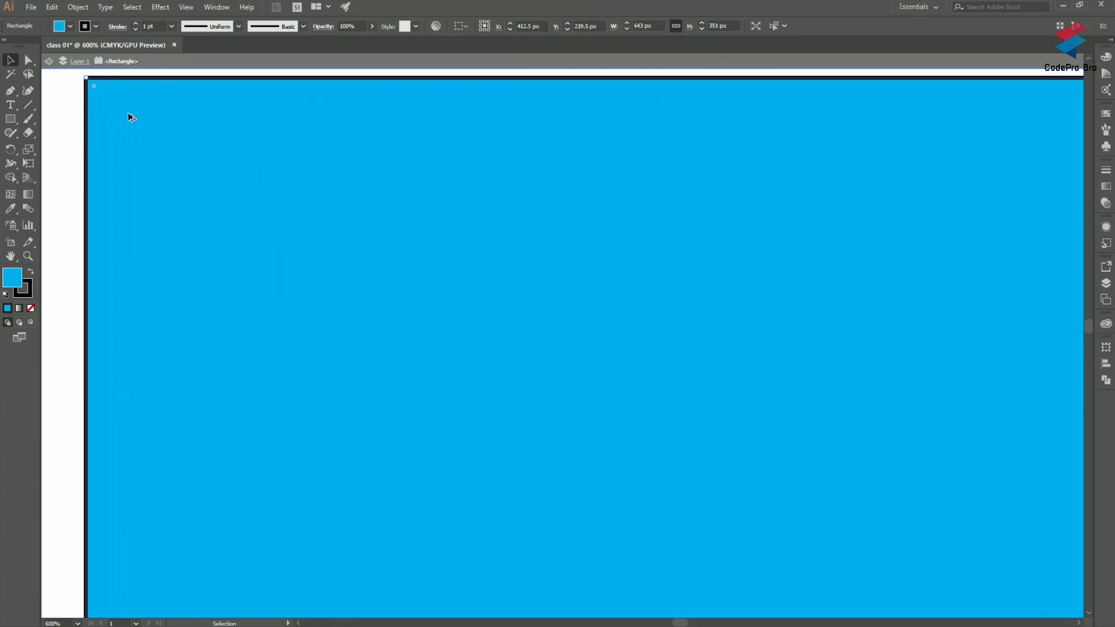
pyautogui.scroll(-3, 127, 115)
pyautogui.scroll(5, 514, 217)
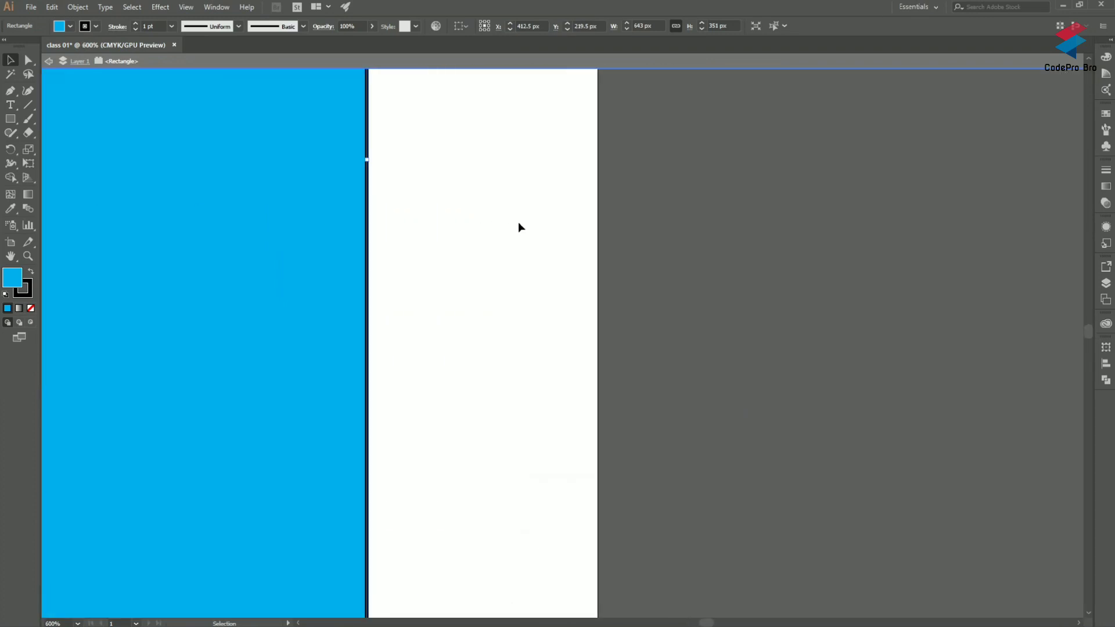
pyautogui.scroll(-4, 518, 221)
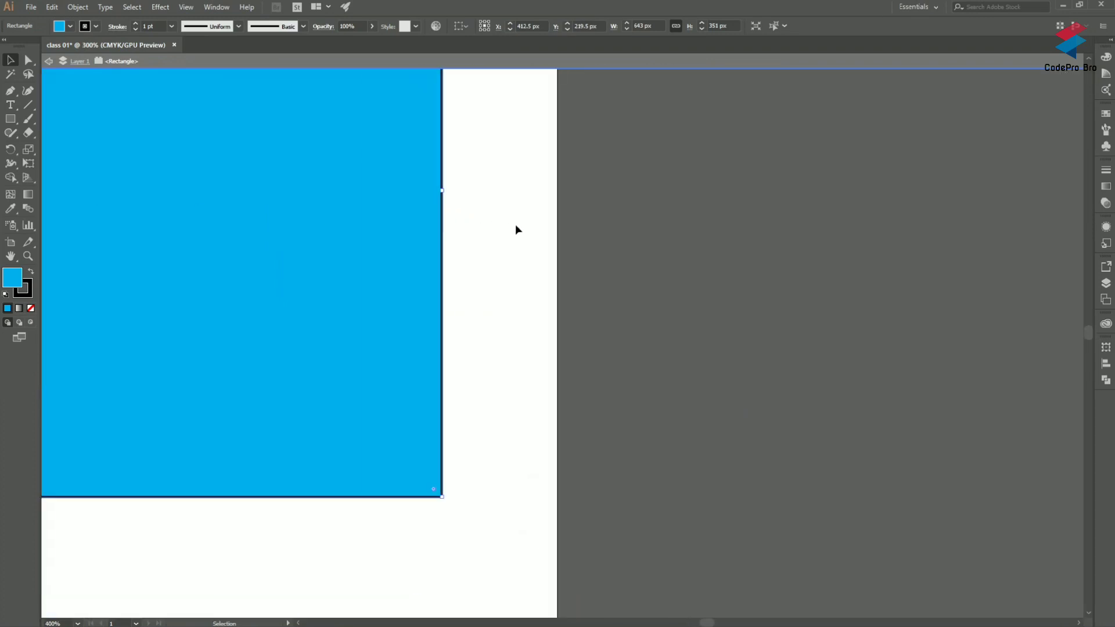
pyautogui.scroll(5, 375, 218)
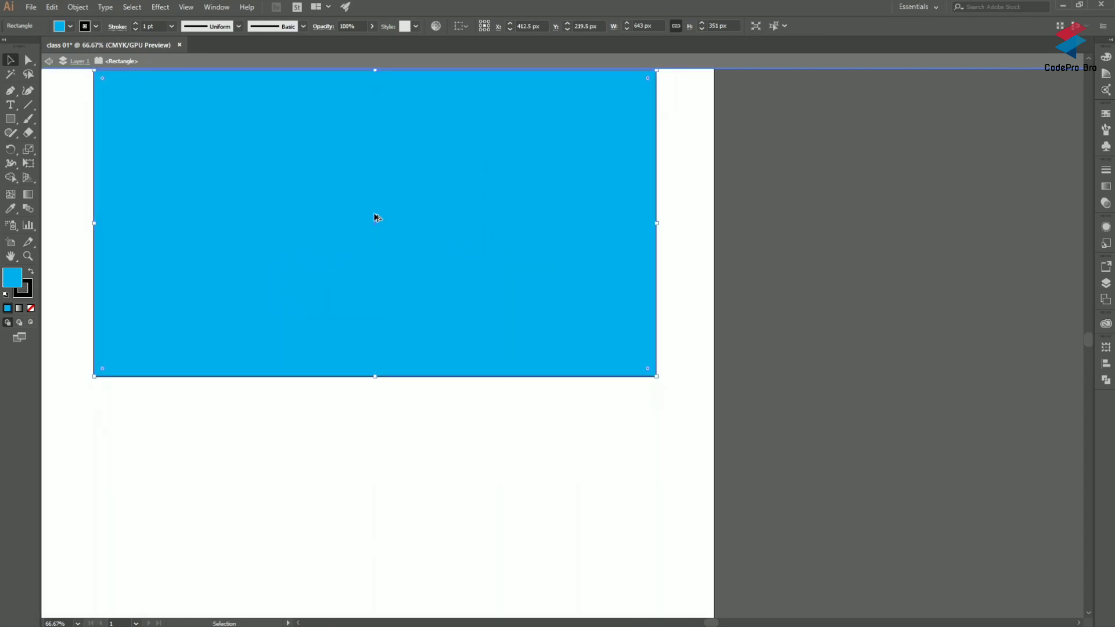
pyautogui.scroll(-5, 375, 218)
pyautogui.scroll(4, 381, 95)
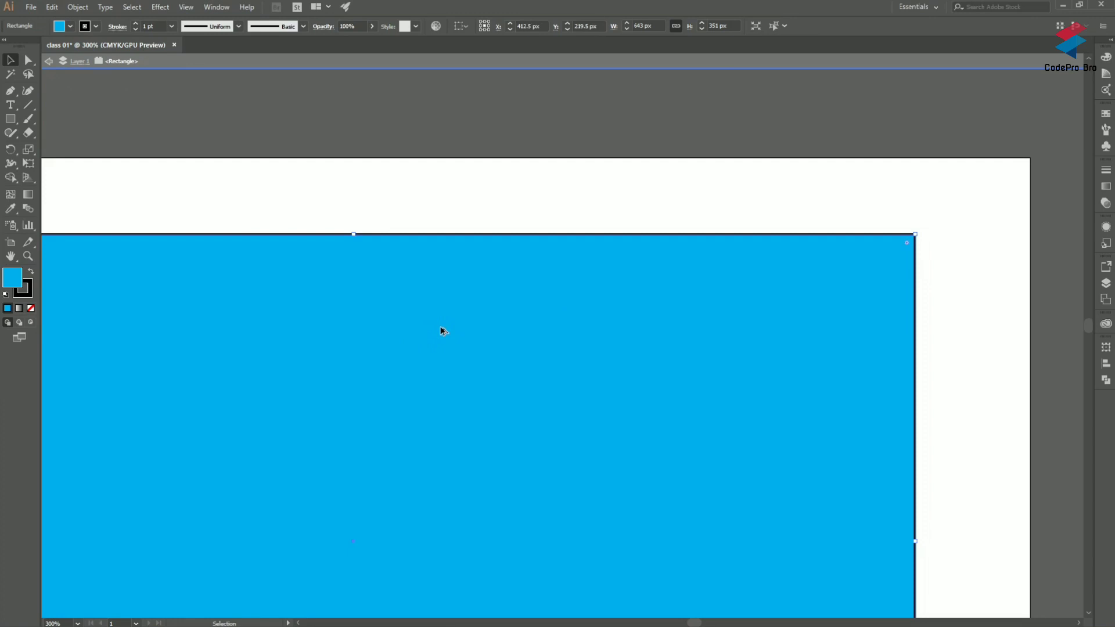
# Step: Examine the whole artboard with the large rectangle and the row of small rectangles while moving the view vertically
pyautogui.scroll(-4, 443, 329)
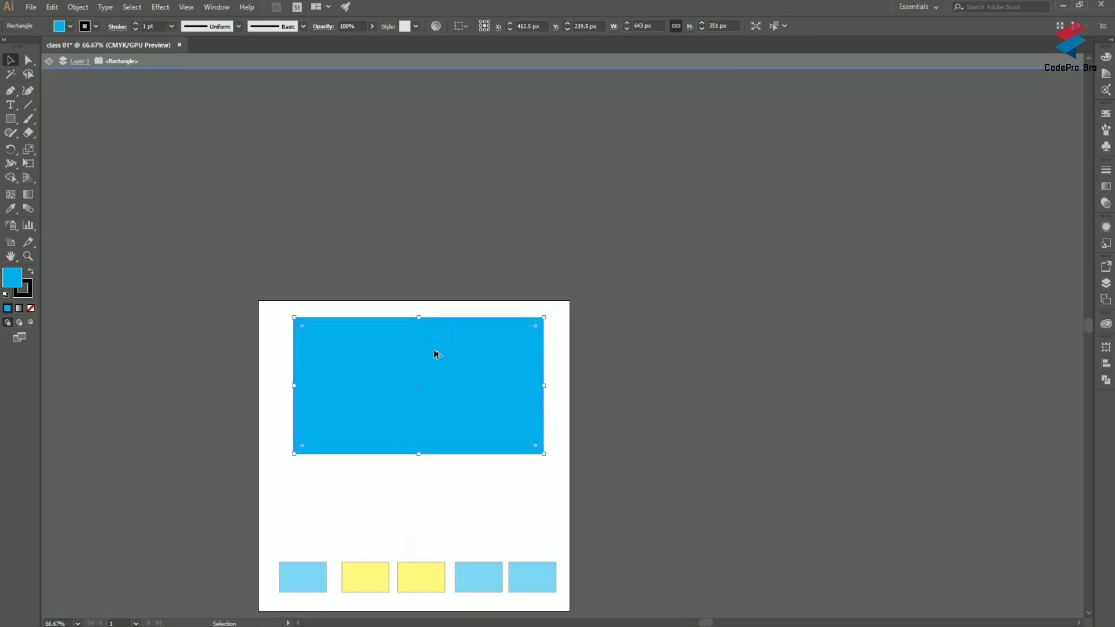
pyautogui.scroll(-1, 491, 360)
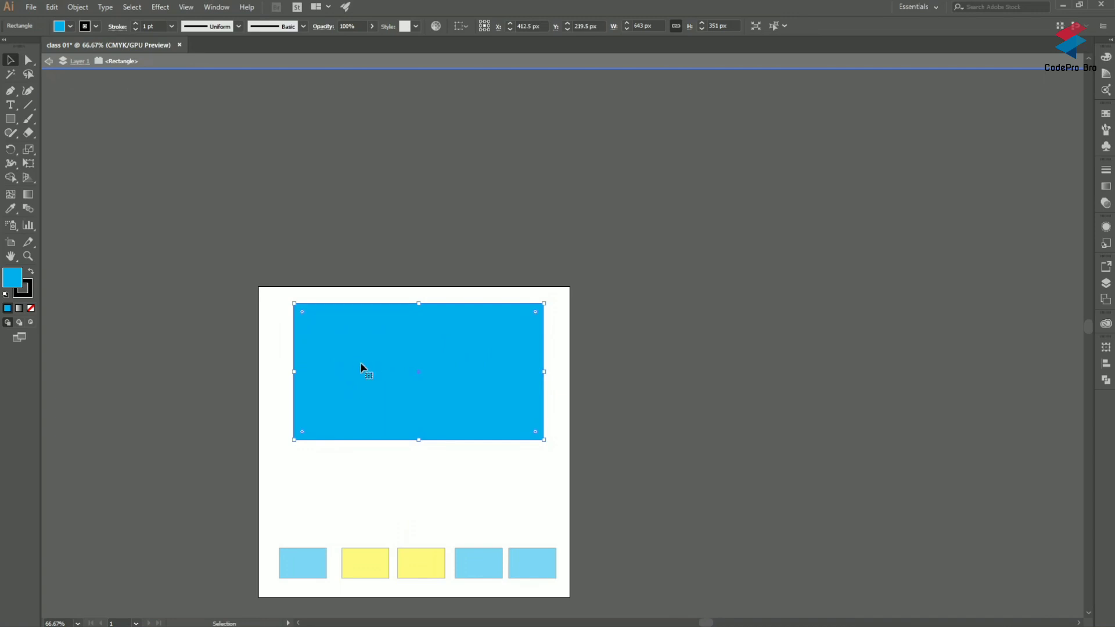
pyautogui.scroll(-5, 452, 357)
pyautogui.scroll(4, 451, 357)
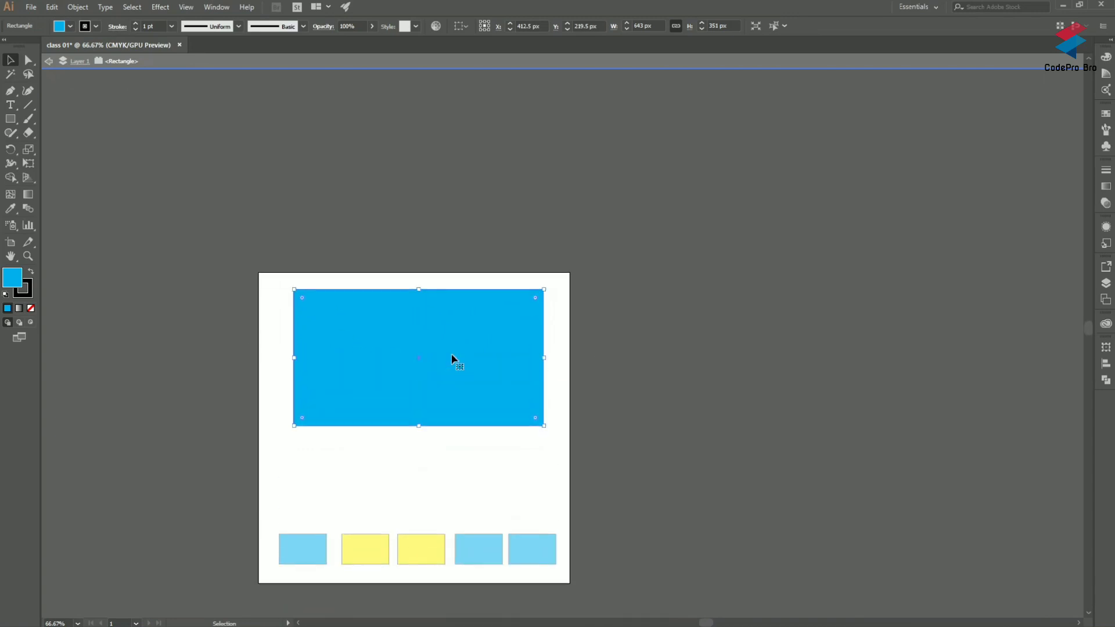
pyautogui.scroll(-3, 451, 357)
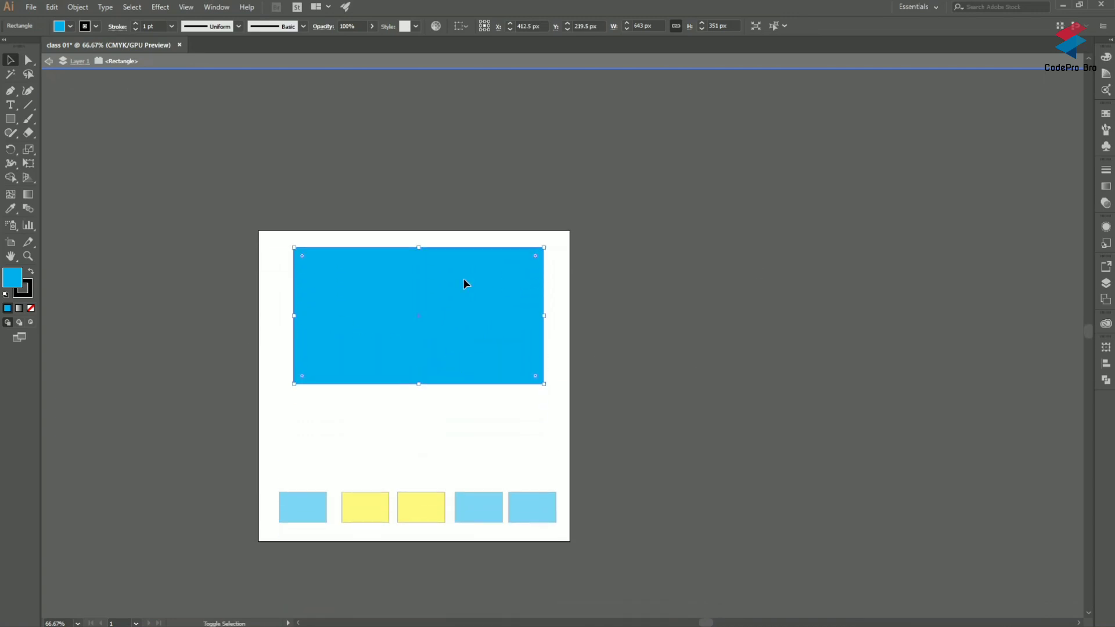
pyautogui.scroll(20, 463, 279)
pyautogui.scroll(-20, 463, 282)
pyautogui.scroll(20, 463, 284)
pyautogui.scroll(-10, 463, 284)
pyautogui.scroll(10, 463, 283)
pyautogui.scroll(-10, 463, 284)
pyautogui.scroll(10, 463, 282)
# Step: Examine the artboard and its surroundings from side to side with horizontal view movement
pyautogui.press('a')
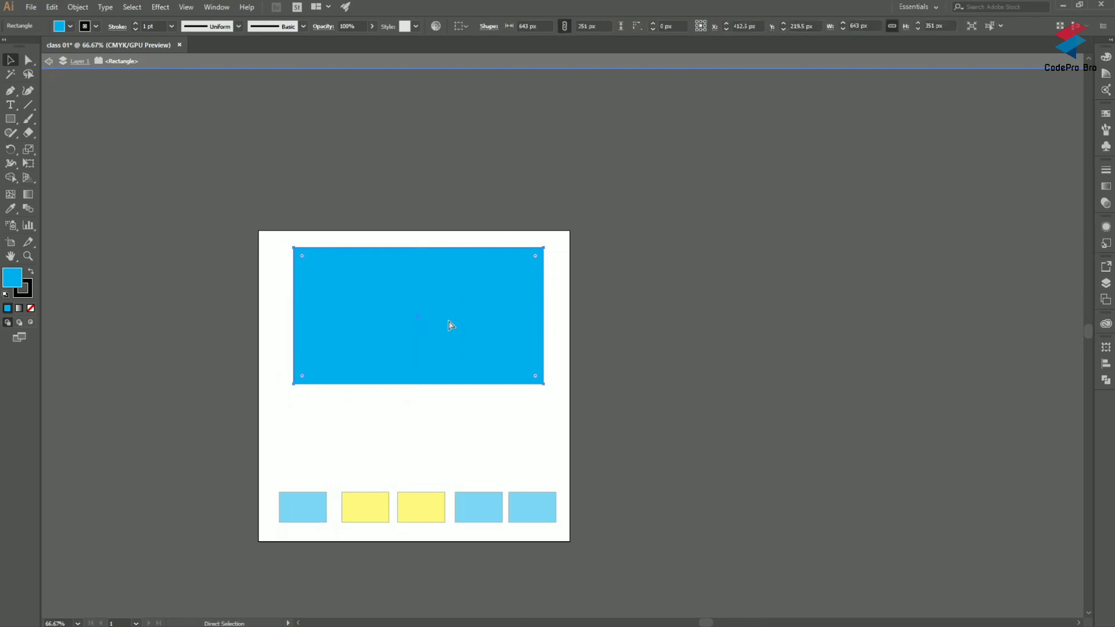
pyautogui.hscroll(-3, 451, 326)
pyautogui.hscroll(5, 450, 327)
pyautogui.hscroll(-7, 449, 329)
pyautogui.hscroll(2, 449, 331)
pyautogui.hscroll(-3, 447, 332)
pyautogui.hscroll(8, 446, 334)
pyautogui.hscroll(-7, 445, 338)
pyautogui.hscroll(-3, 443, 338)
pyautogui.hscroll(2, 439, 325)
pyautogui.hscroll(6, 437, 325)
pyautogui.hscroll(-6, 438, 330)
pyautogui.hscroll(7, 438, 329)
pyautogui.hscroll(-7, 438, 329)
pyautogui.hscroll(3, 440, 328)
pyautogui.hscroll(4, 440, 329)
pyautogui.hscroll(-2, 439, 330)
pyautogui.hscroll(6, 439, 329)
pyautogui.hscroll(-5, 437, 328)
# Step: Exit isolation mode on the large rectangle
pyautogui.scroll(1, 413, 324)
pyautogui.scroll(-3, 388, 325)
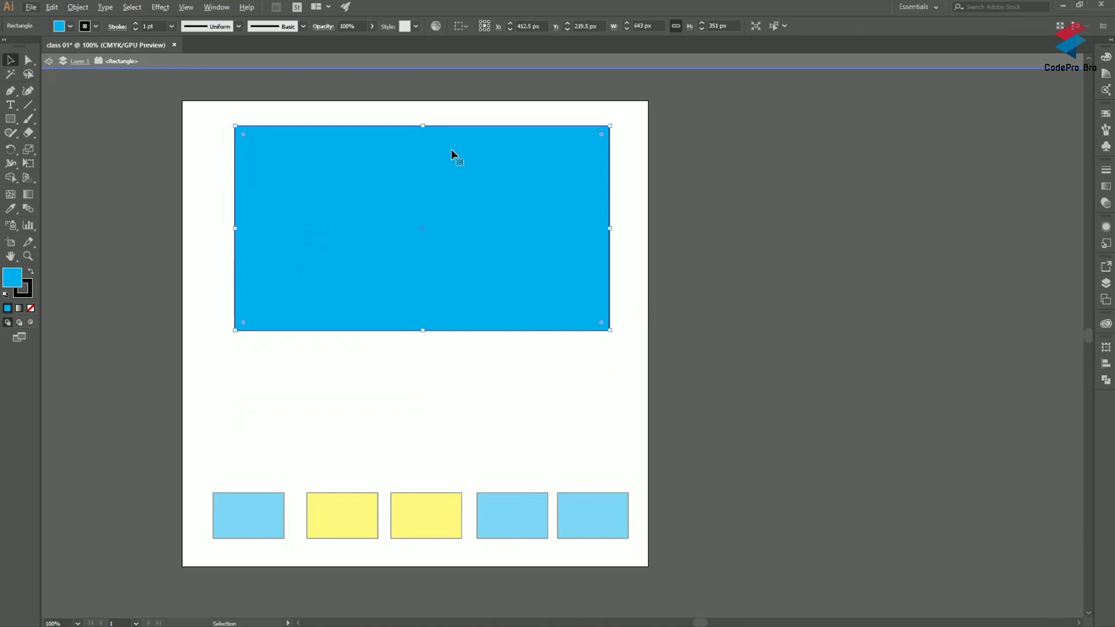
pyautogui.press('a')
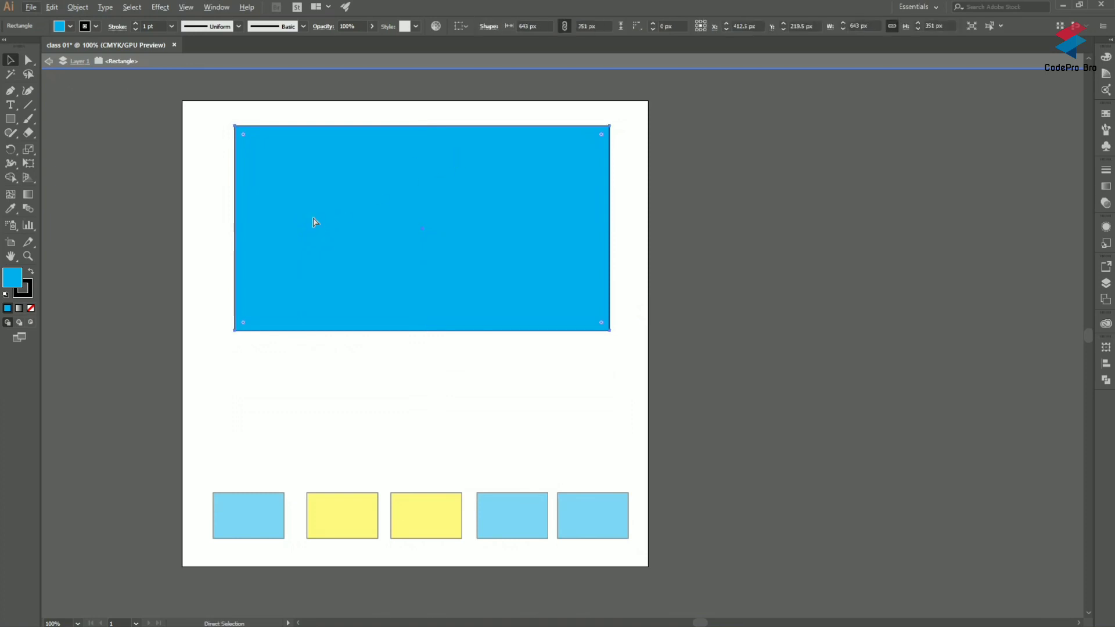
pyautogui.press('v')
pyautogui.doubleClick(152, 193)
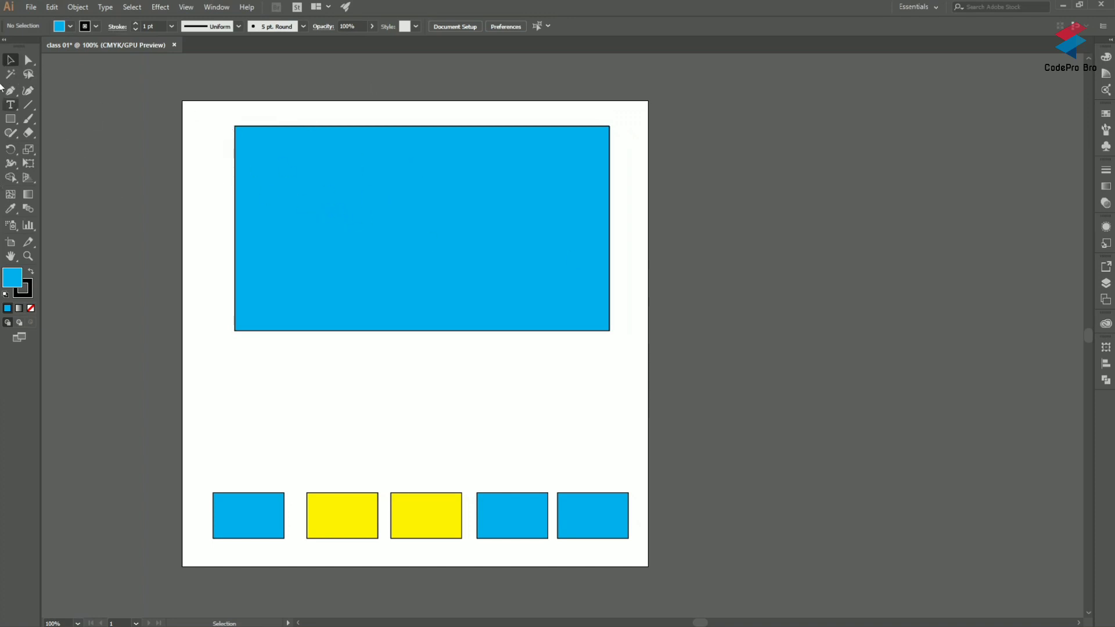
# Step: Select the large blue rectangle and enter isolation mode on it
pyautogui.click(341, 201)
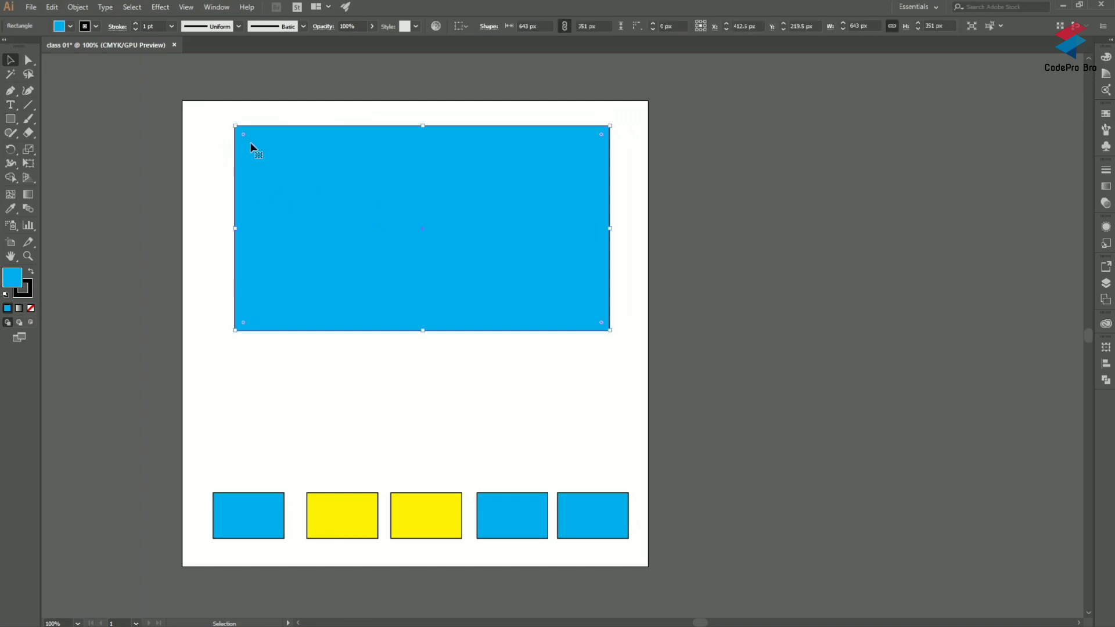
pyautogui.scroll(2, 241, 131)
pyautogui.scroll(-1, 257, 142)
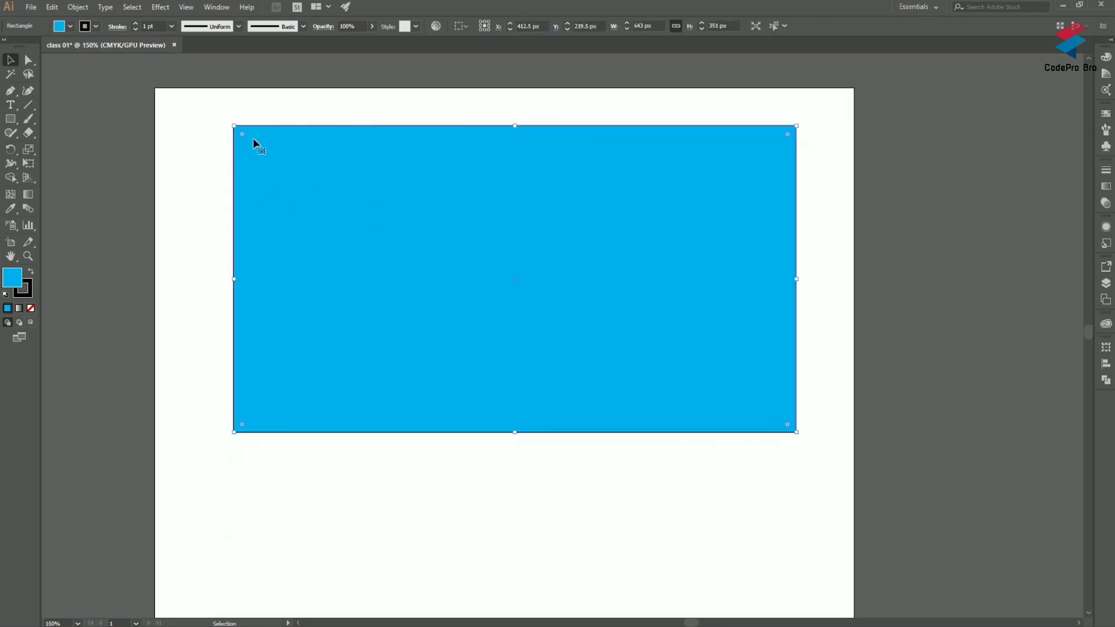
pyautogui.doubleClick(275, 153)
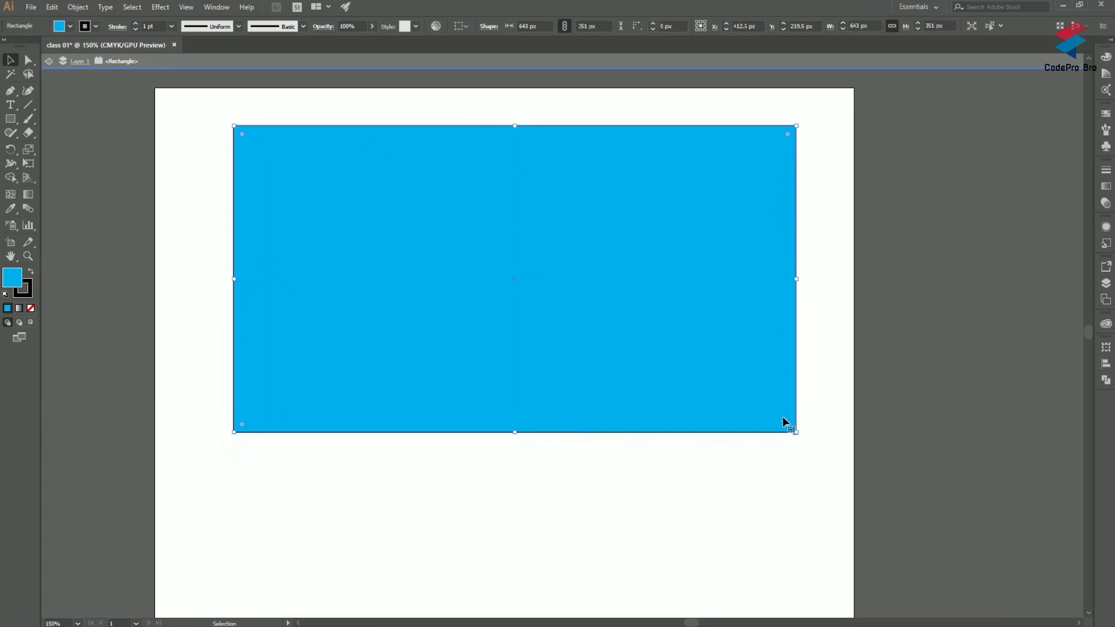
# Step: Round all four corners of the isolated rectangle, first to about 72 px, and reduce the radius to about 24 px
pyautogui.moveTo(243, 133); pyautogui.dragTo(293, 198)
pyautogui.click(866, 176)
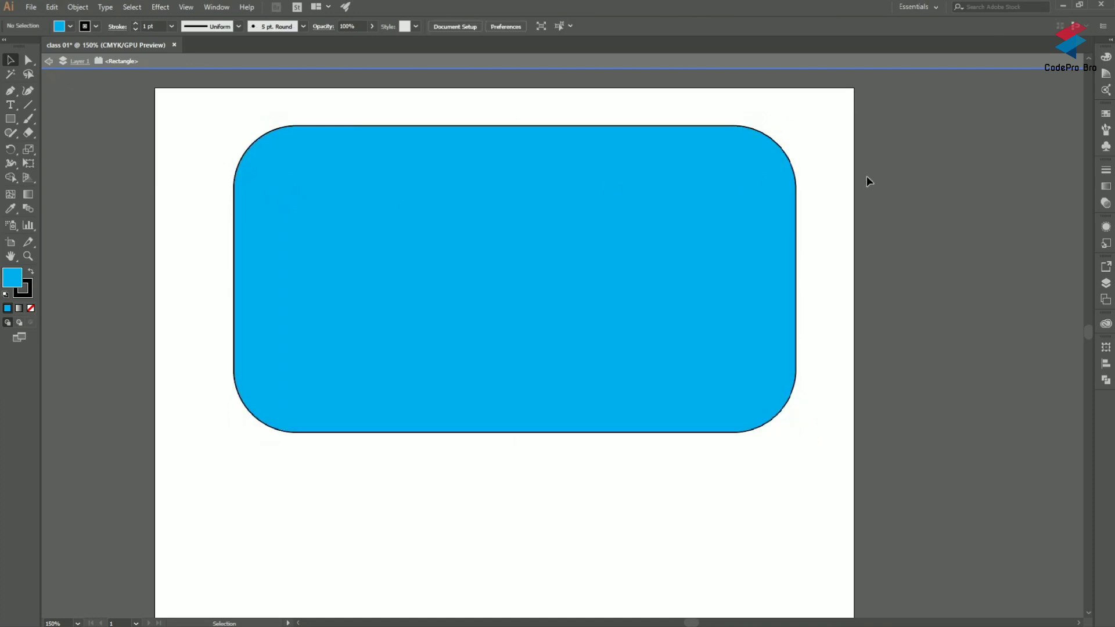
pyautogui.click(528, 192)
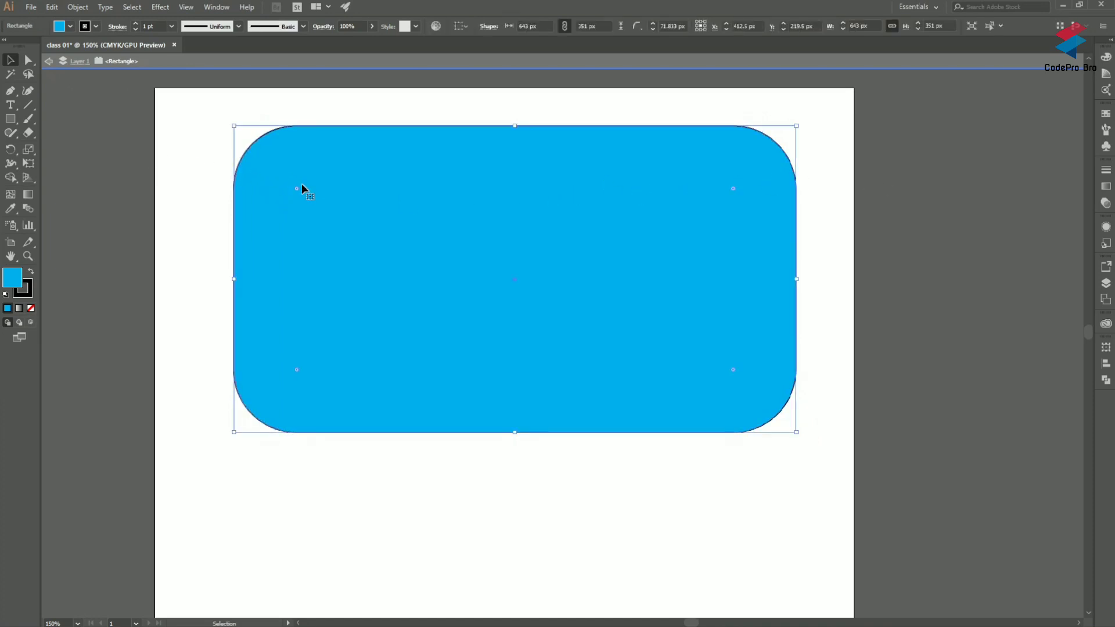
pyautogui.moveTo(297, 189); pyautogui.dragTo(264, 150)
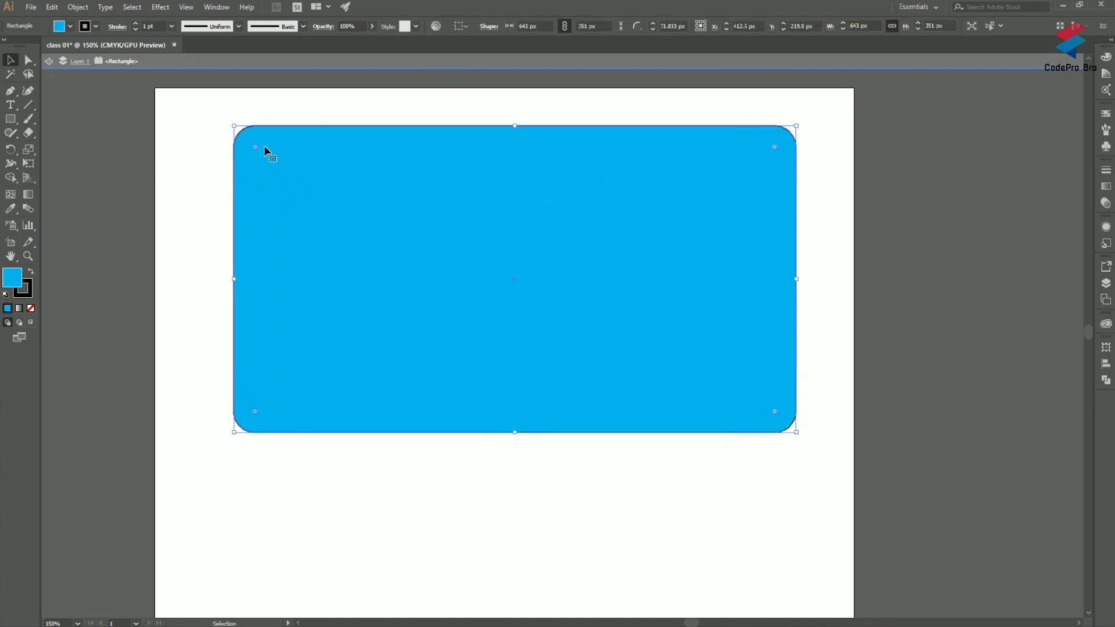
pyautogui.click(818, 212)
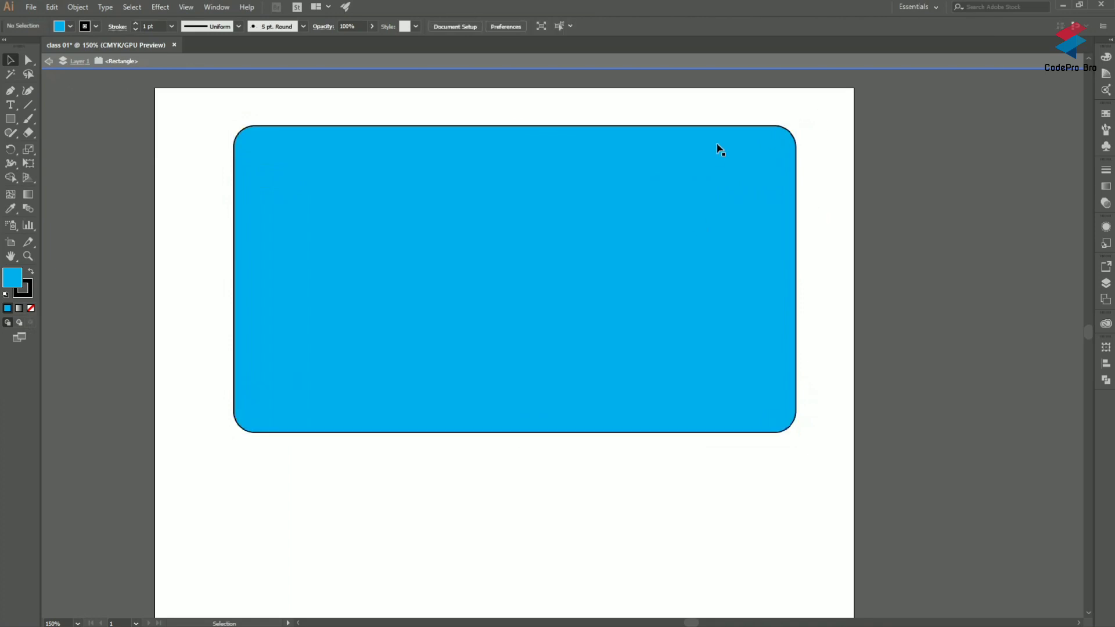
# Step: Return all four corners of the rectangle to a 0 px radius and deselect it
pyautogui.click(412, 195)
pyautogui.moveTo(254, 150); pyautogui.dragTo(214, 114)
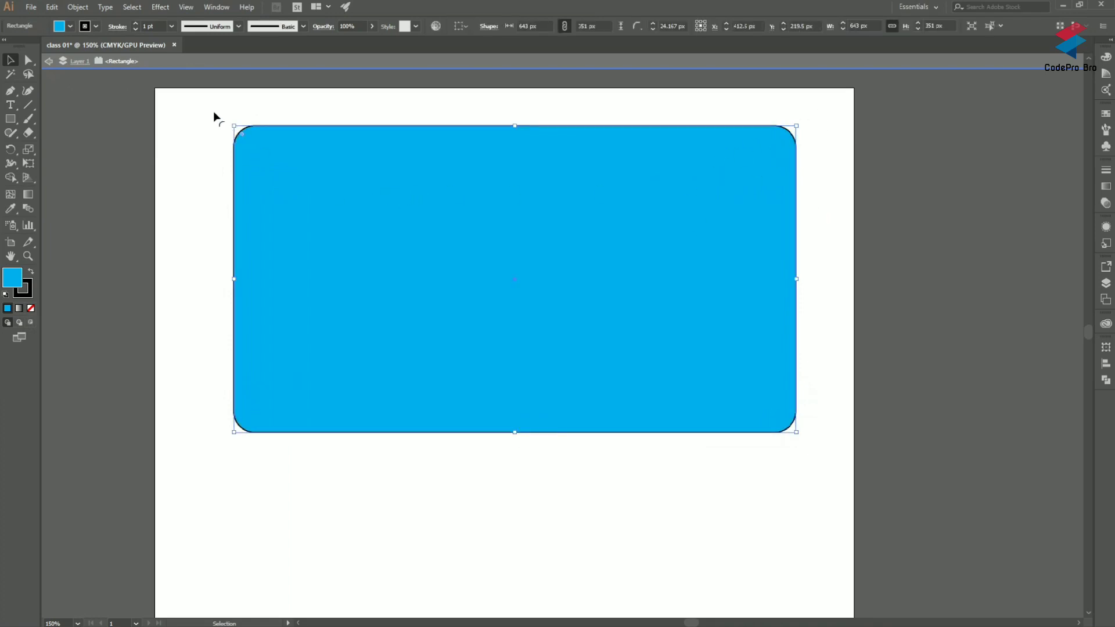
pyautogui.click(200, 165)
pyautogui.click(628, 254)
pyautogui.click(813, 128)
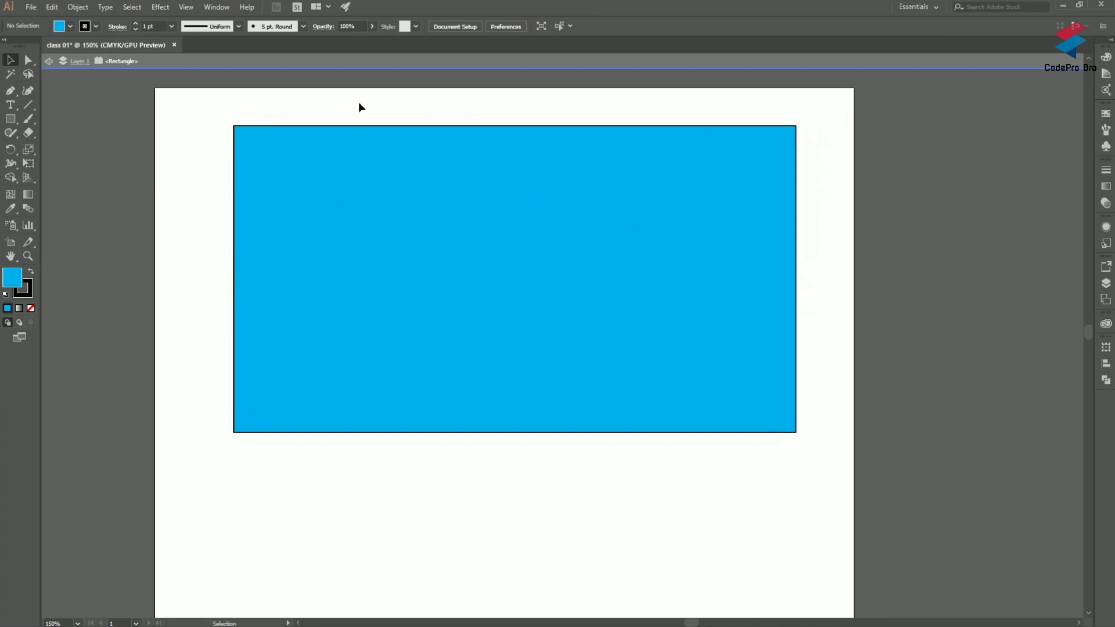
# Step: Round only the rectangle's upper-left corner to a radius of about 143.5 px with the Direct Selection tool
pyautogui.click(28, 61)
pyautogui.moveTo(226, 114); pyautogui.dragTo(242, 132)
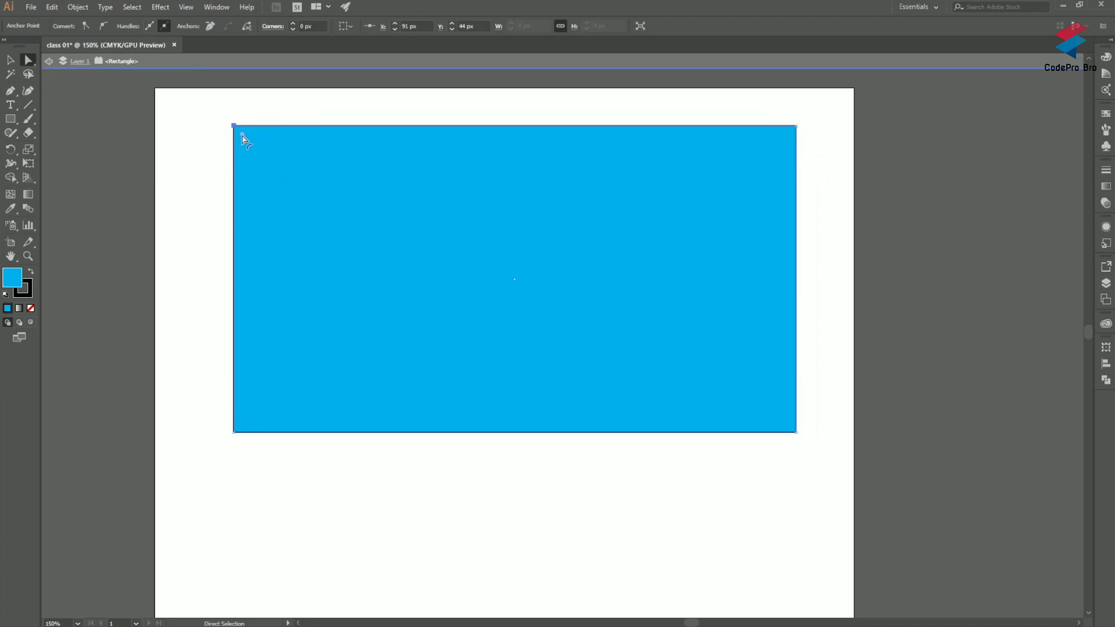
pyautogui.moveTo(240, 136); pyautogui.dragTo(350, 268)
pyautogui.click(208, 163)
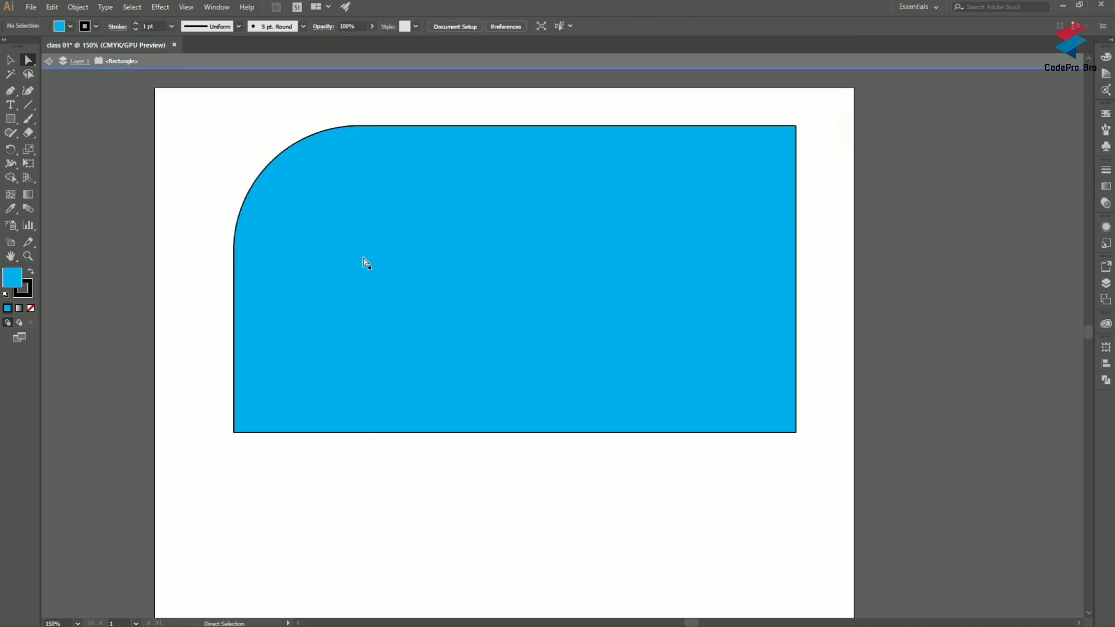
# Step: Select the anchor point at the lower end of the rounded corner and nudge it down and back up
pyautogui.click(438, 247)
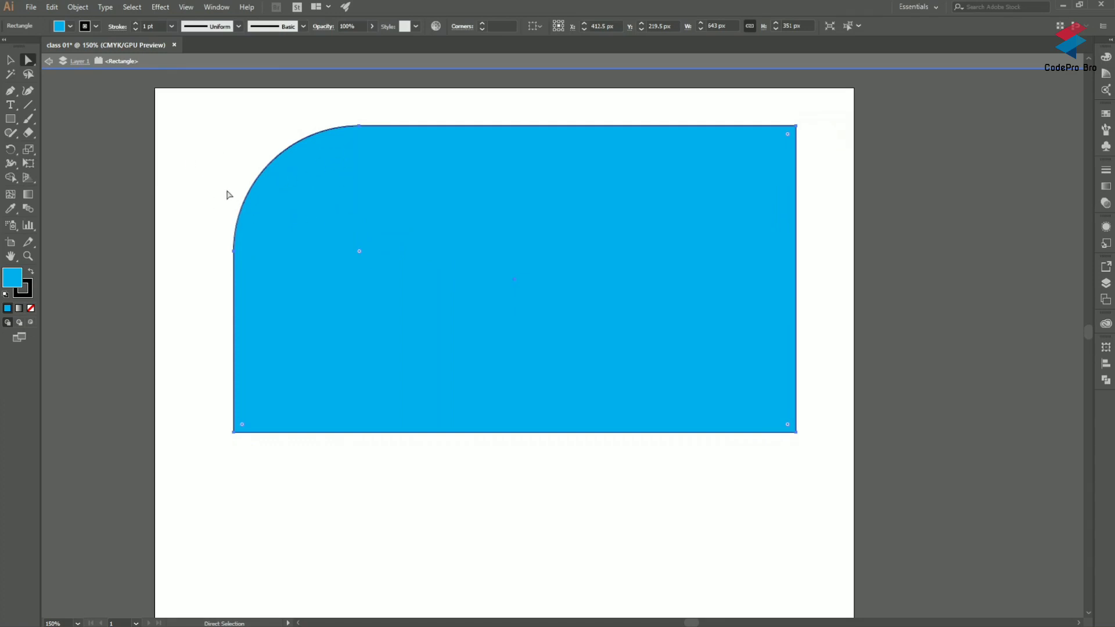
pyautogui.scroll(3, 234, 256)
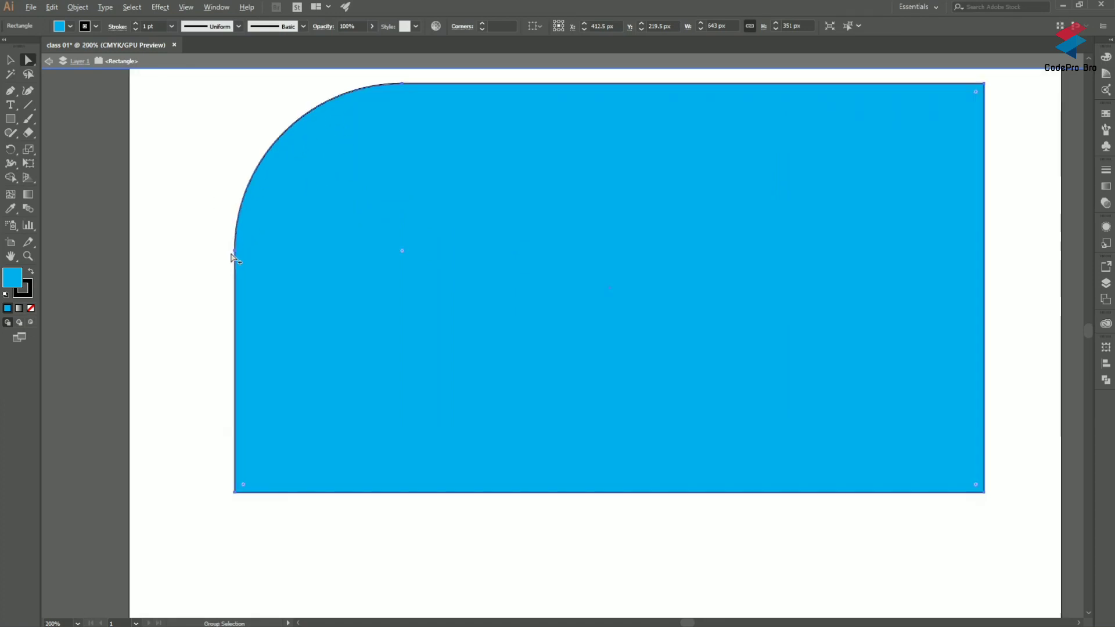
pyautogui.scroll(4, 232, 257)
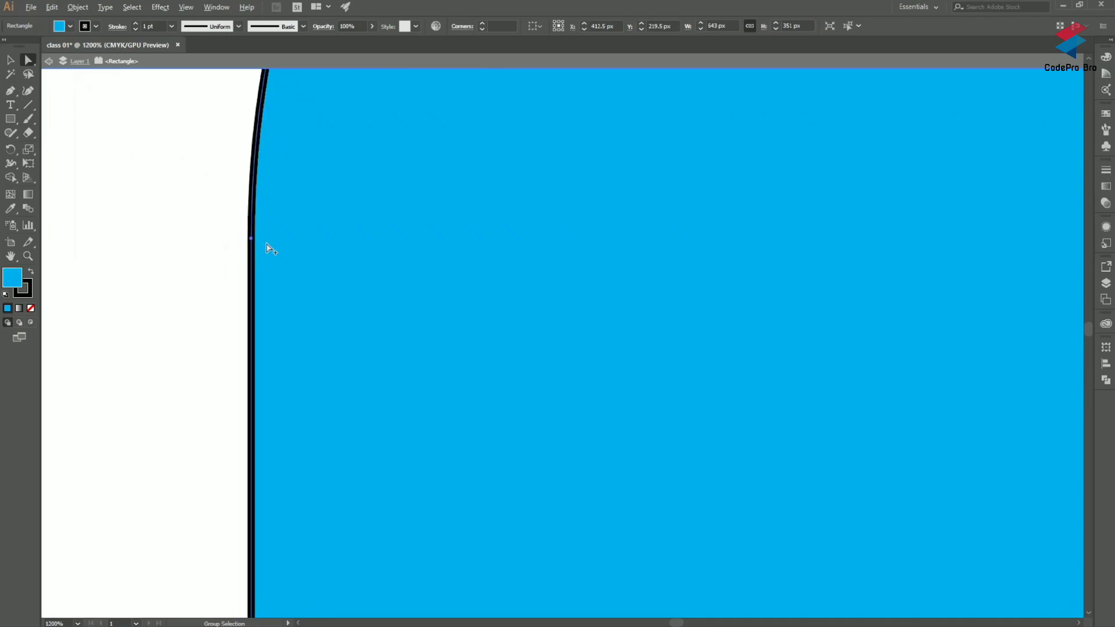
pyautogui.click(253, 238)
pyautogui.press('Down')
pyautogui.press('Down')
pyautogui.press('Down')
pyautogui.press('Down')
pyautogui.press('Down')
pyautogui.press('Down')
pyautogui.press('Down')
pyautogui.press('Up')
pyautogui.press('Up')
pyautogui.press('Up')
# Step: Pull that anchor point's direction handle outward so the upper-left curve bulges past the rectangle's left edge
pyautogui.scroll(-5, 254, 241)
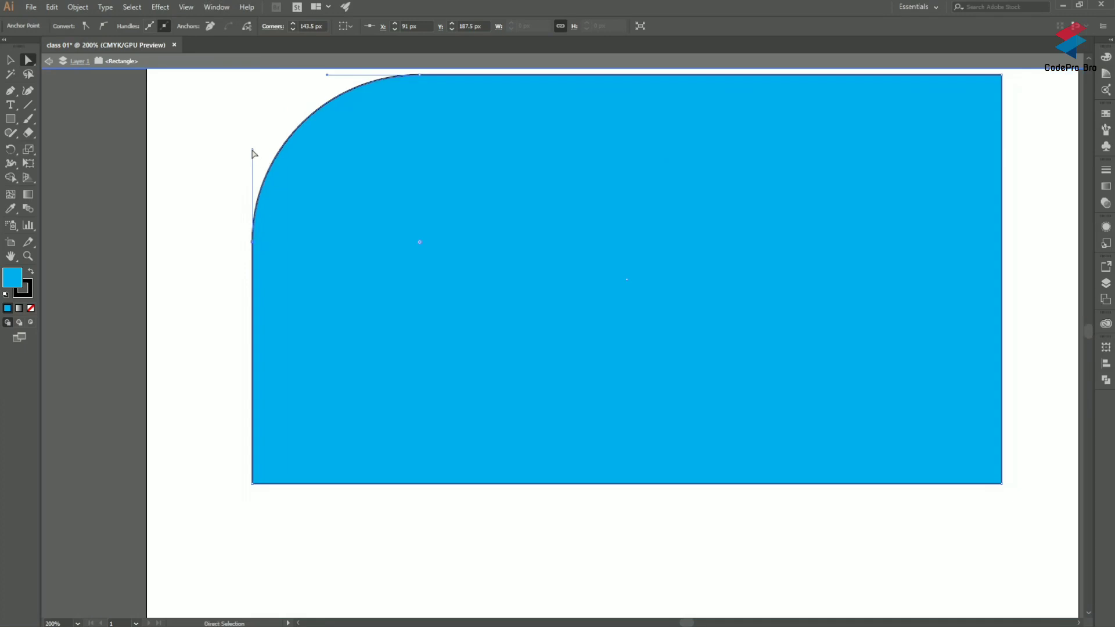
pyautogui.moveTo(254, 153); pyautogui.dragTo(189, 155)
pyautogui.moveTo(33, 135); pyautogui.dragTo(482, 176)
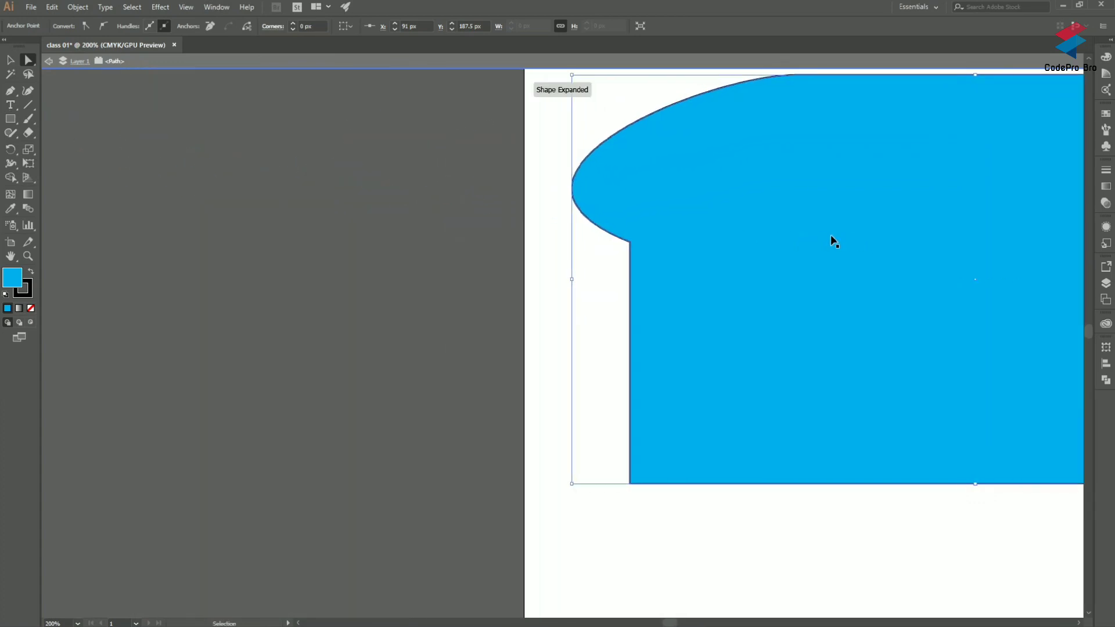
# Step: Select several anchor points of the path together and round their corners to about 135 px
pyautogui.hscroll(6, 831, 239)
pyautogui.scroll(-2, 391, 175)
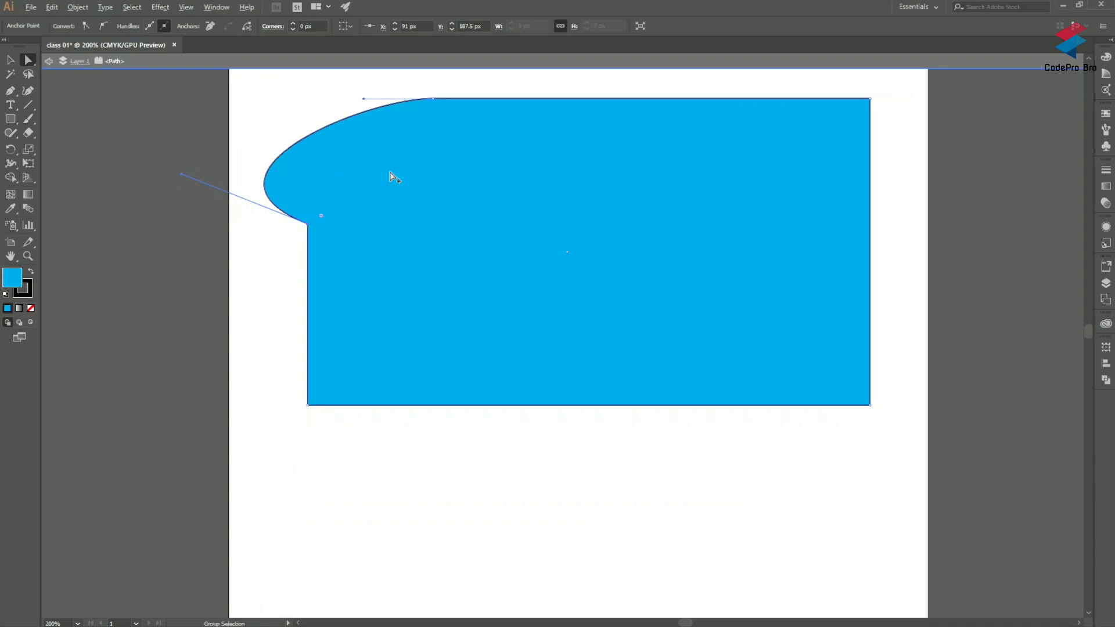
pyautogui.hscroll(-1, 489, 187)
pyautogui.hscroll(3, 487, 189)
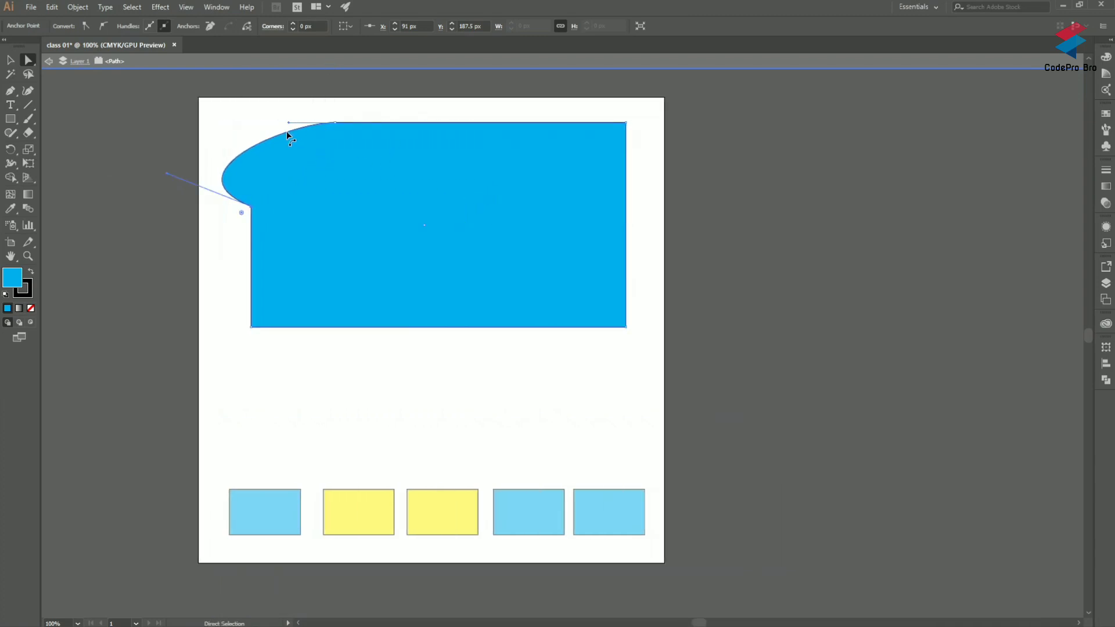
pyautogui.scroll(1, 262, 179)
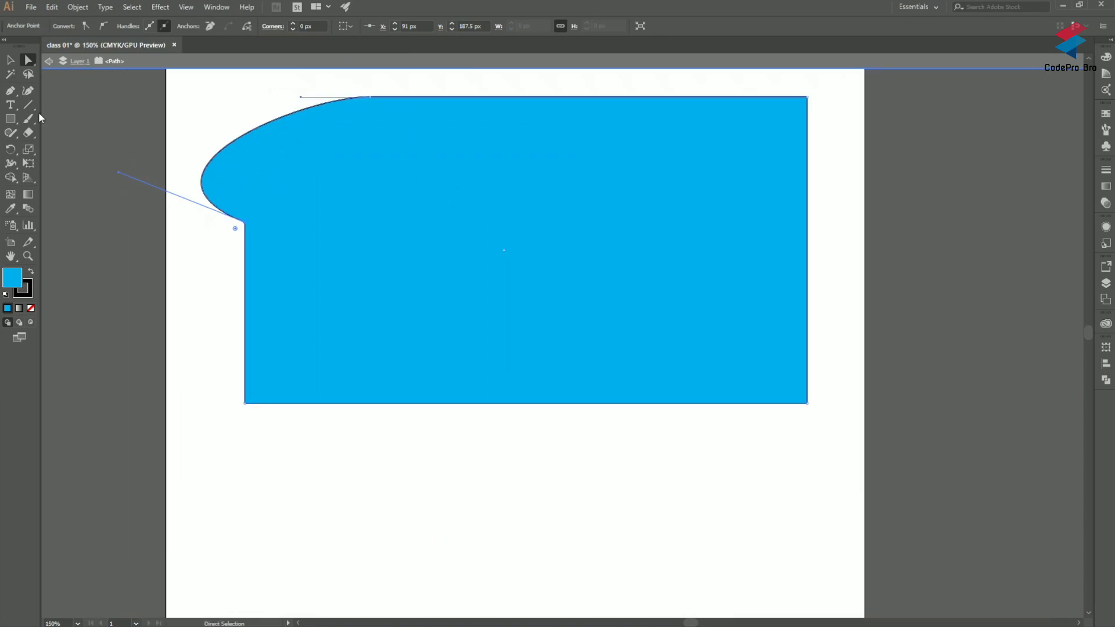
pyautogui.moveTo(212, 121); pyautogui.dragTo(863, 466)
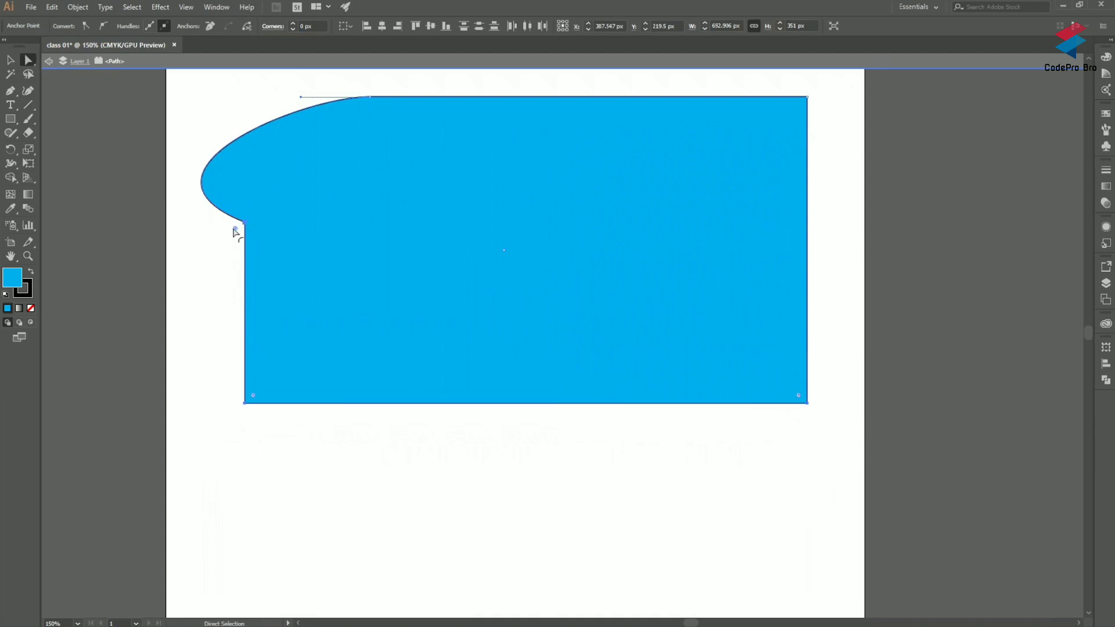
pyautogui.moveTo(235, 231); pyautogui.dragTo(103, 307)
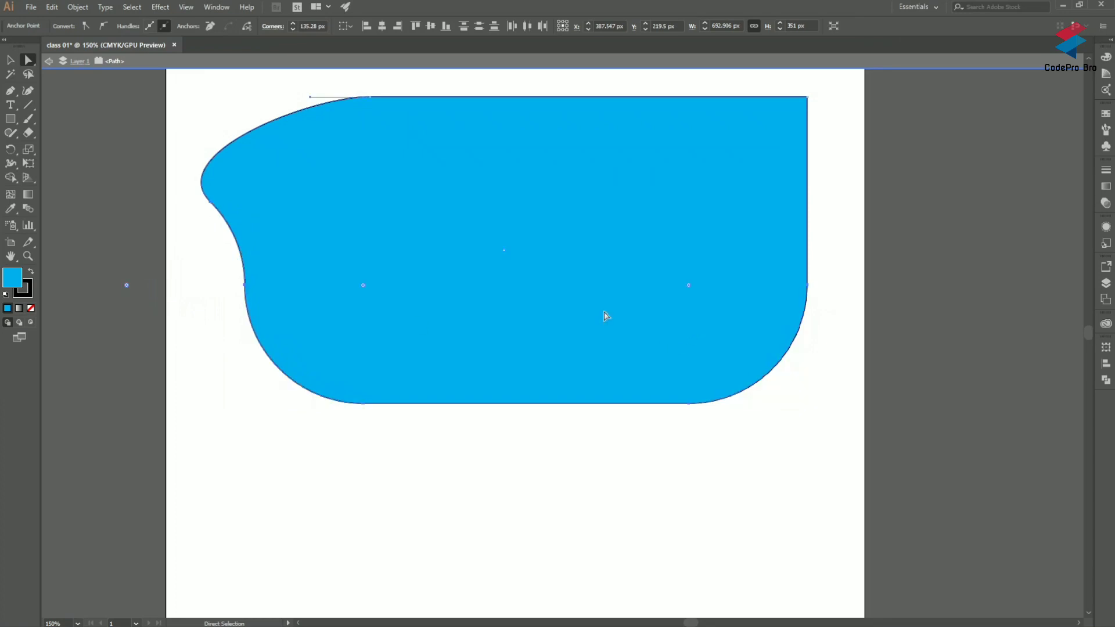
# Step: Reduce the path's corner rounding to 0 px and deselect the path
pyautogui.click(371, 248)
pyautogui.moveTo(364, 289); pyautogui.dragTo(294, 354)
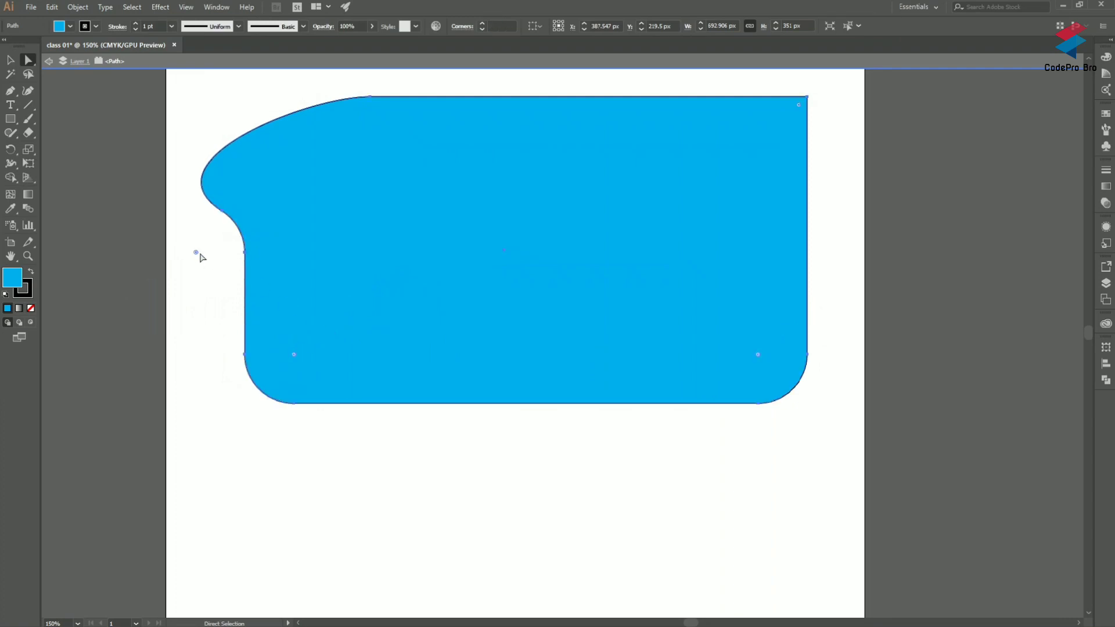
pyautogui.moveTo(196, 252); pyautogui.dragTo(266, 244)
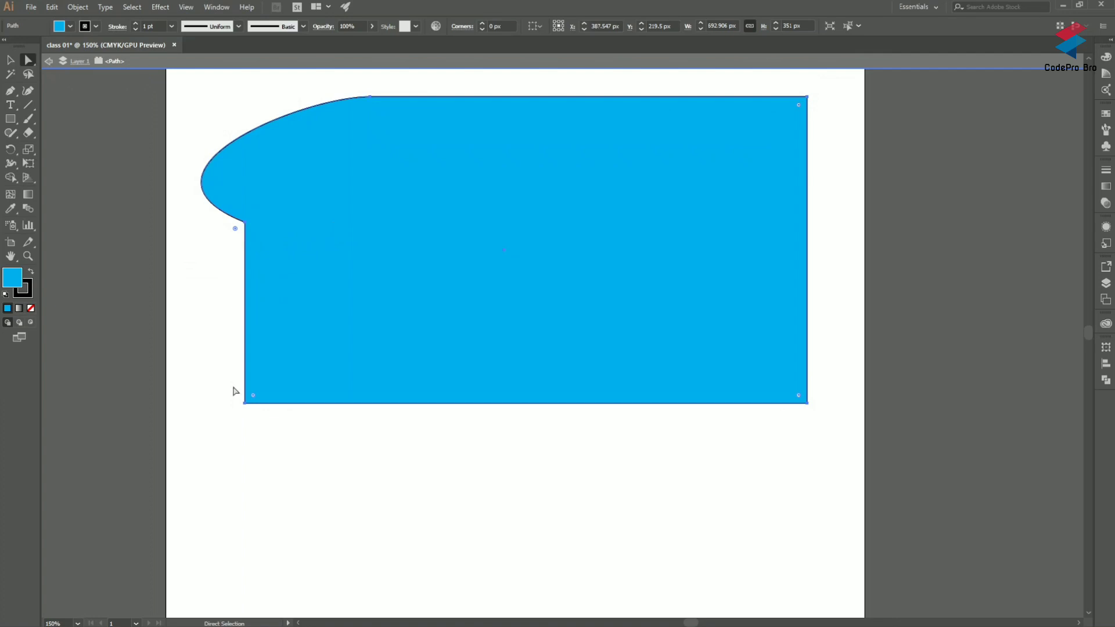
pyautogui.click(120, 226)
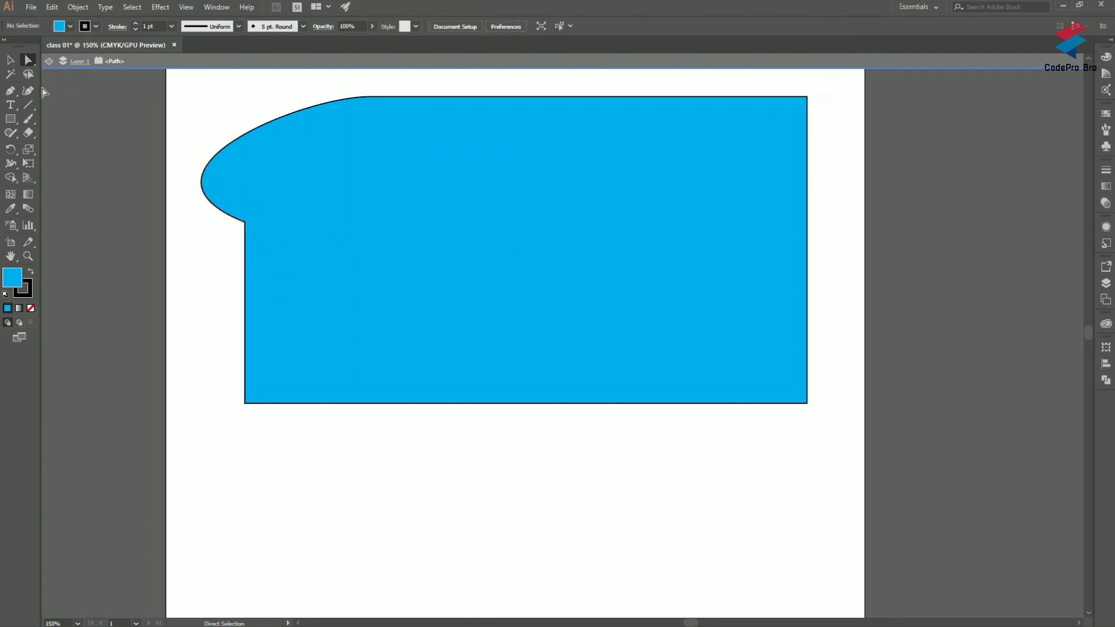
# Step: Select the path's lower-right anchor point with the Lasso tool
pyautogui.hscroll(3, 438, 264)
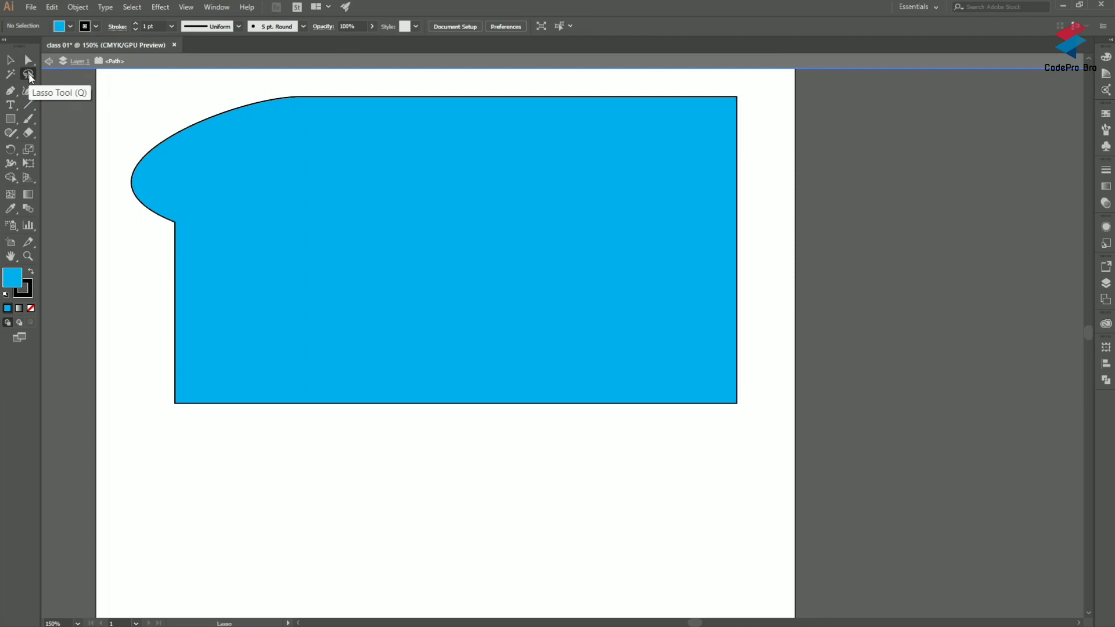
pyautogui.click(28, 74)
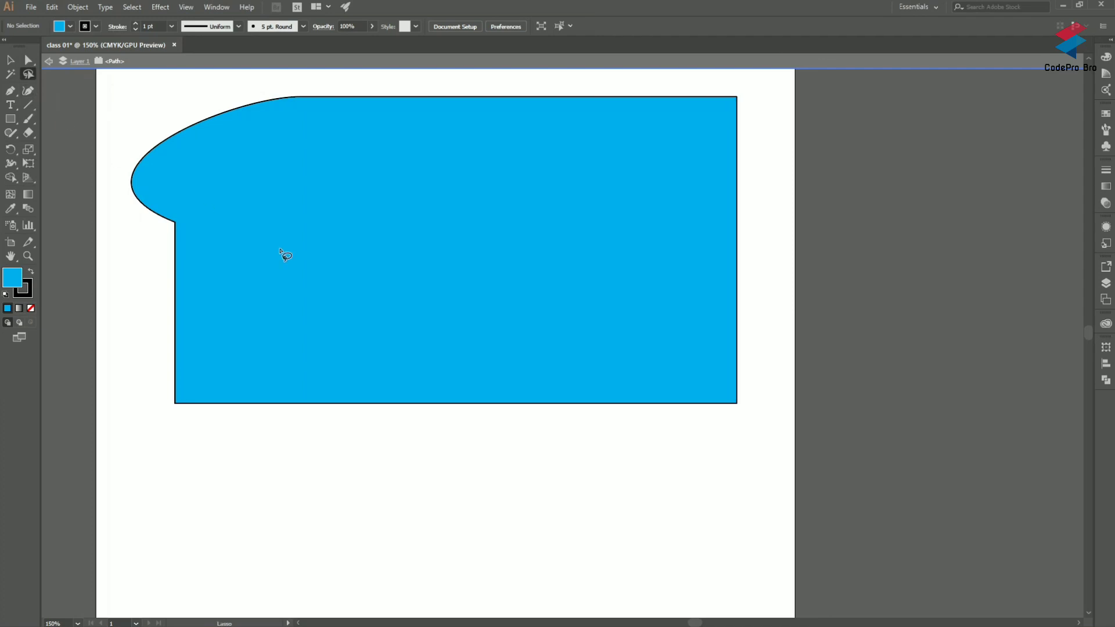
pyautogui.moveTo(524, 437)
pyautogui.mouseDown()
pyautogui.moveTo(499, 352)
pyautogui.moveTo(640, 264)
pyautogui.moveTo(720, 375)
pyautogui.moveTo(772, 353)
pyautogui.moveTo(751, 334)
pyautogui.moveTo(610, 378)
pyautogui.mouseUp()
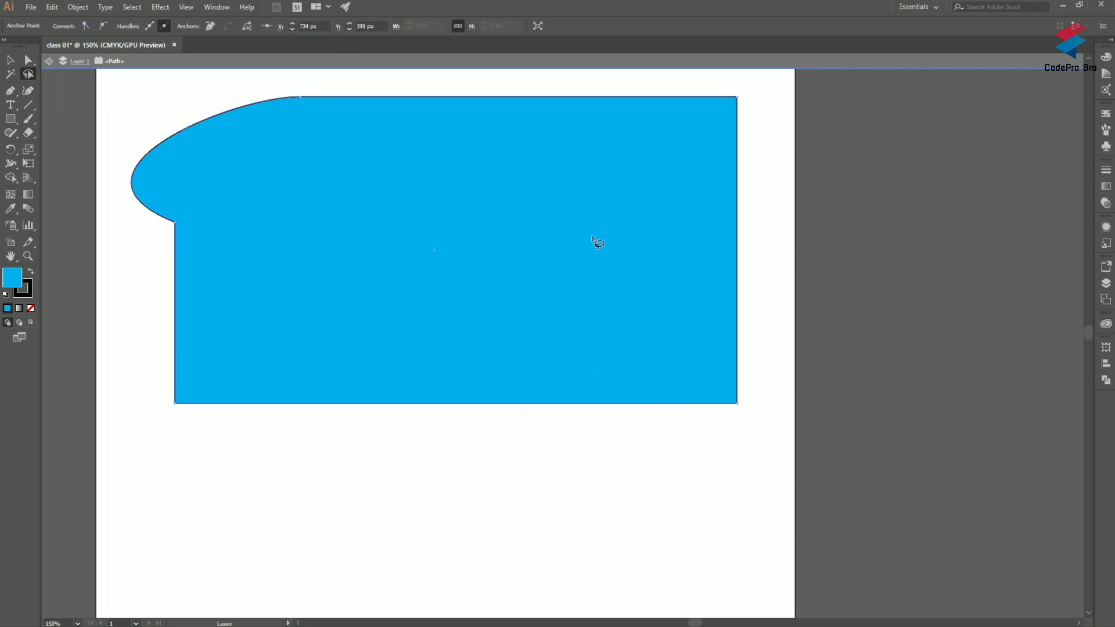
# Step: Lasso the large blue path's upper-right anchor point, followed by its lower-right anchor point
pyautogui.scroll(2, 584, 301)
pyautogui.moveTo(633, 134)
pyautogui.mouseDown()
pyautogui.moveTo(701, 105)
pyautogui.moveTo(730, 114)
pyautogui.moveTo(740, 142)
pyautogui.mouseUp()
pyautogui.moveTo(791, 356); pyautogui.dragTo(733, 397)
# Step: Exit isolation mode on the large blue path to make the row of small rectangles editable
pyautogui.scroll(-4, 694, 391)
pyautogui.scroll(-6, 546, 360)
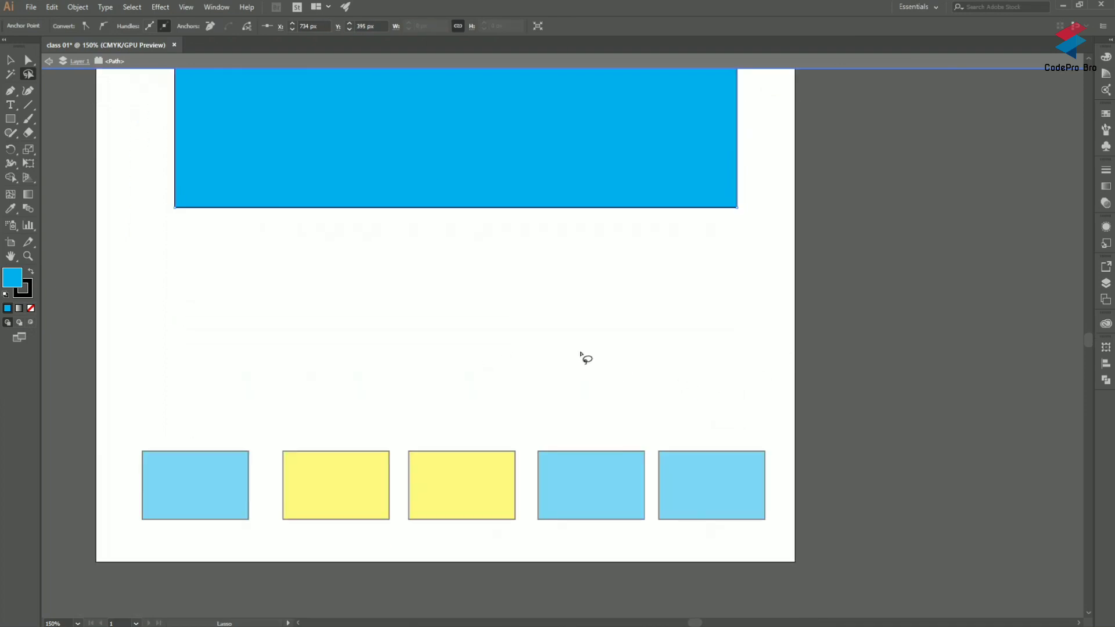
pyautogui.click(11, 63)
pyautogui.doubleClick(172, 276)
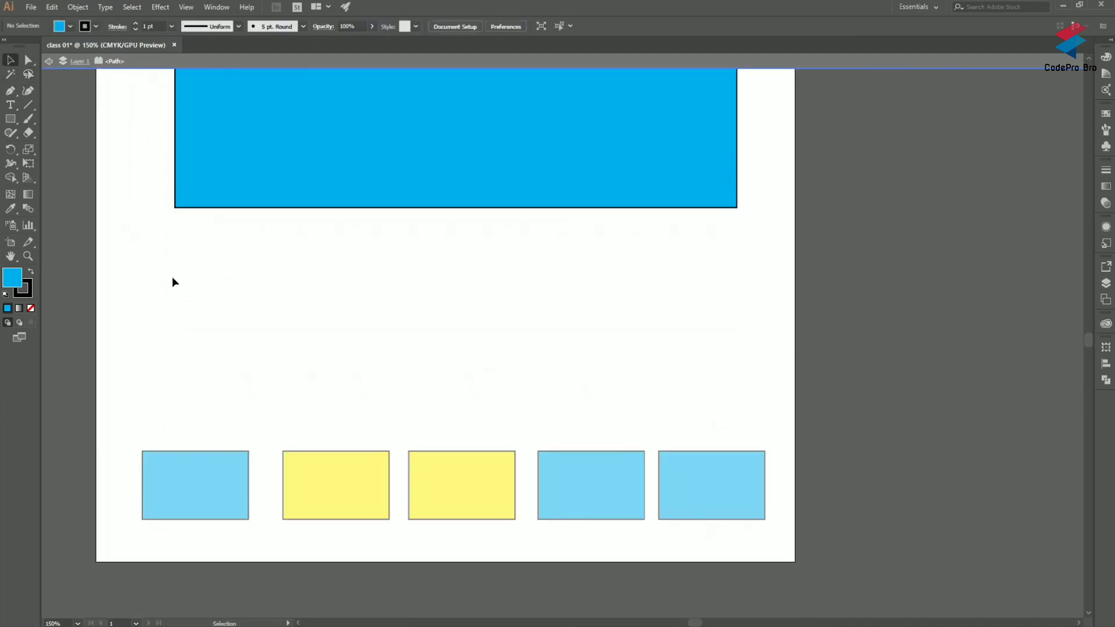
pyautogui.scroll(-5, 353, 406)
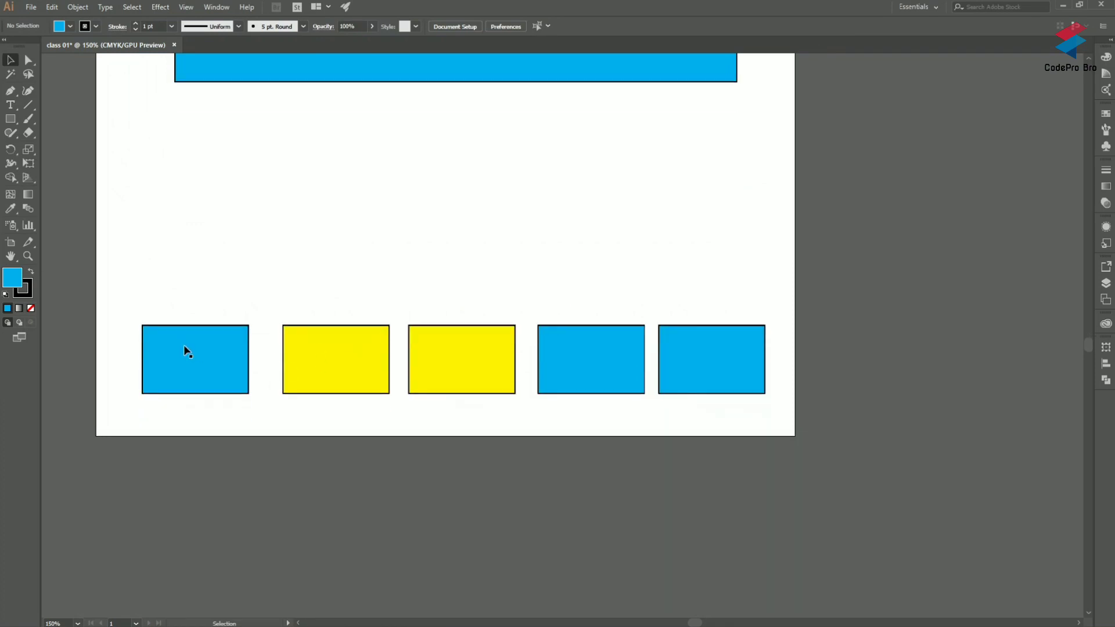
# Step: Select the three small blue rectangles together with the Selection tool, leaving out the yellow ones, and deselect them
pyautogui.click(190, 356)
pyautogui.click(581, 357)
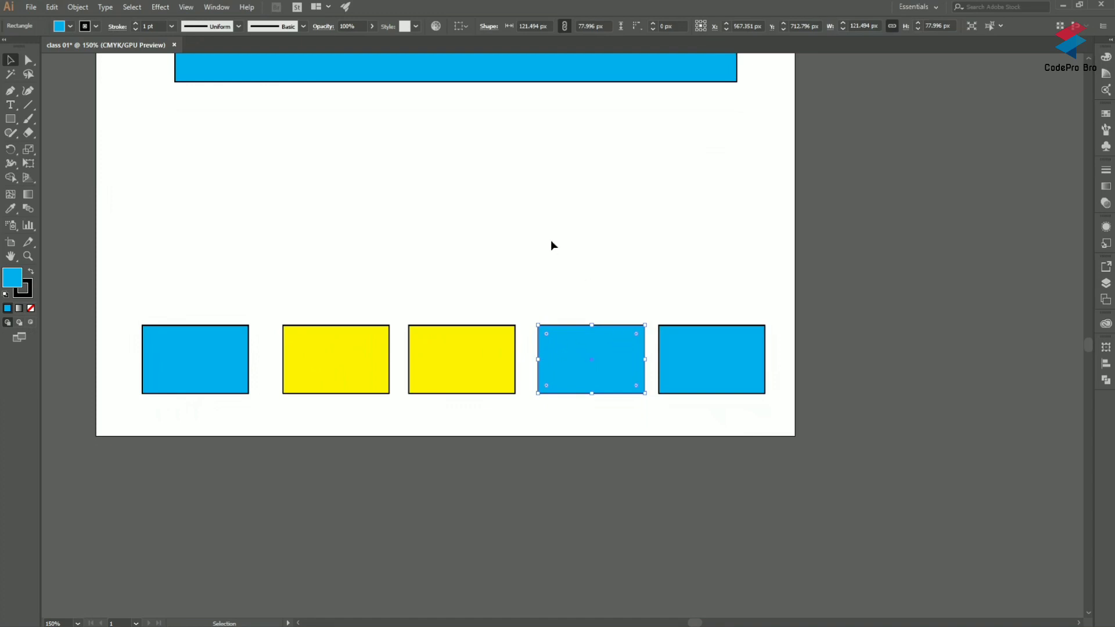
pyautogui.keyDown('shift'); pyautogui.click(225, 356); pyautogui.keyUp('shift')
pyautogui.click(587, 303)
pyautogui.click(610, 373)
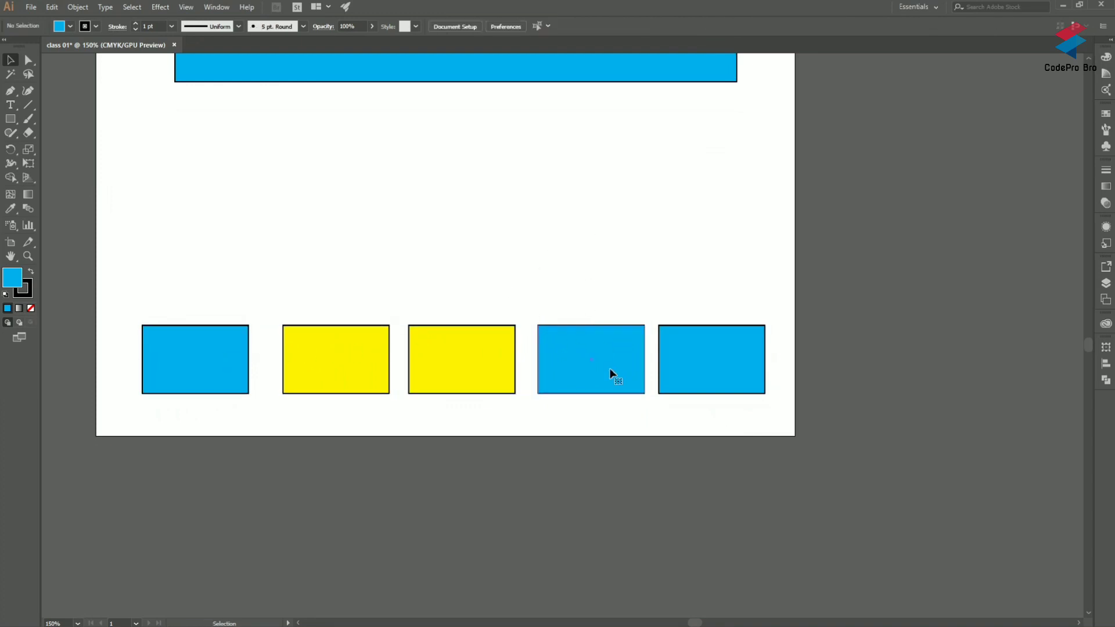
pyautogui.keyDown('shift'); pyautogui.click(232, 357); pyautogui.keyUp('shift')
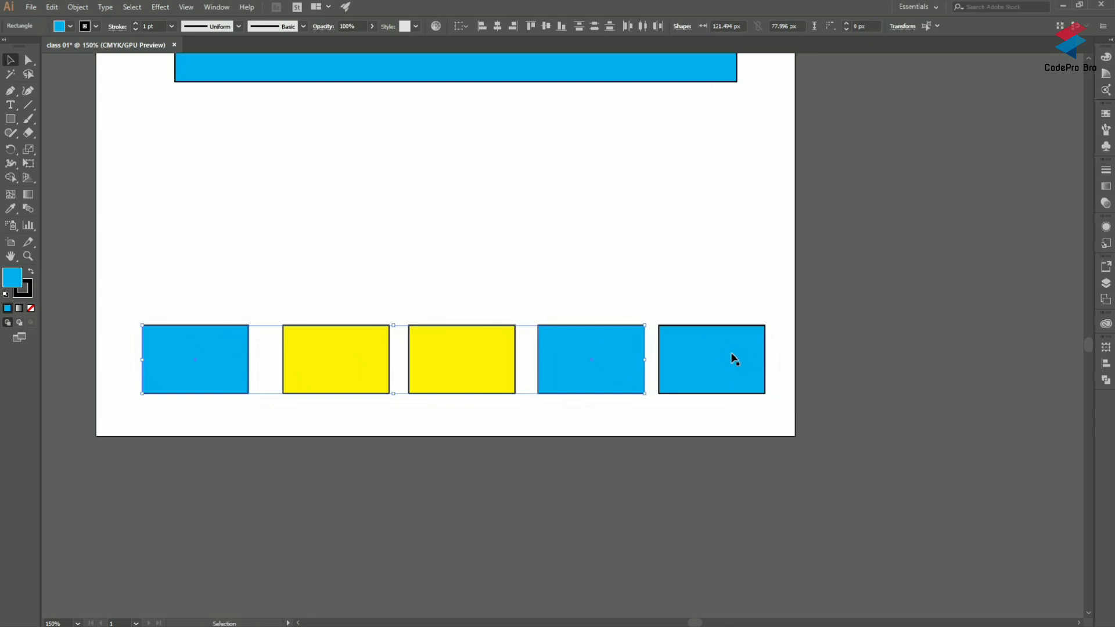
pyautogui.keyDown('shift'); pyautogui.click(724, 358); pyautogui.keyUp('shift')
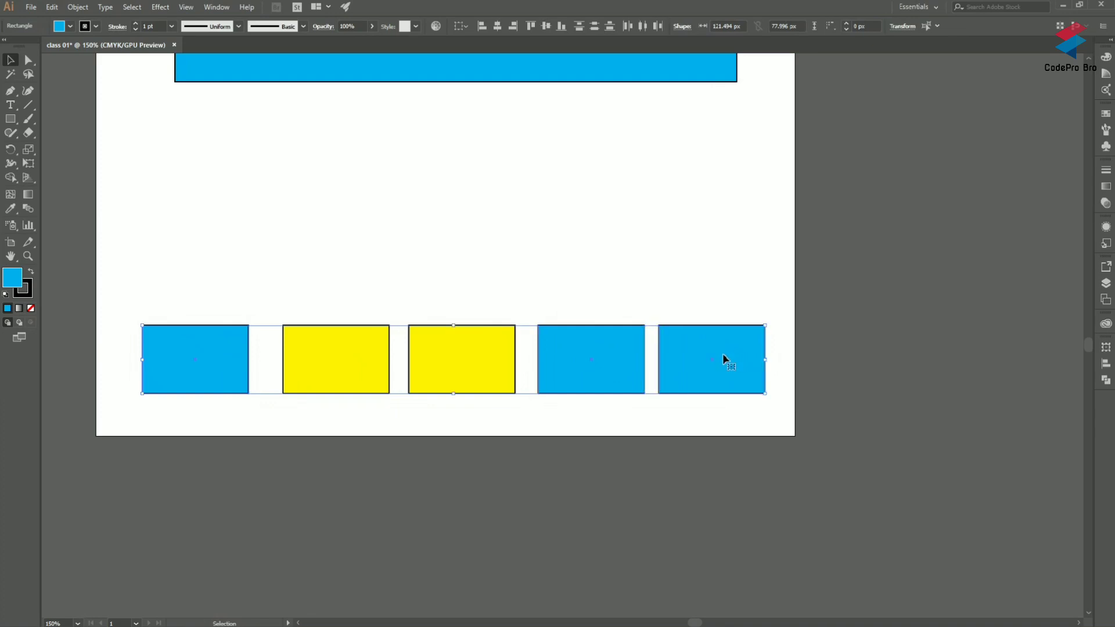
pyautogui.click(682, 281)
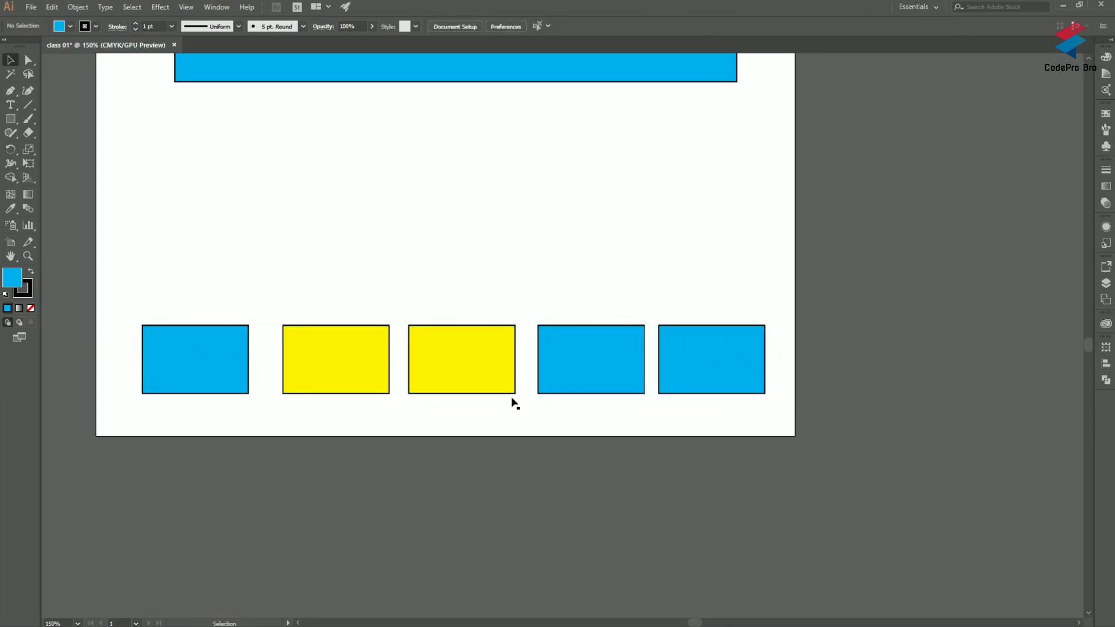
# Step: Reselect the three small blue rectangles, starting from the far-right one, and clear the selection
pyautogui.click(720, 351)
pyautogui.keyDown('shift'); pyautogui.click(616, 346); pyautogui.keyUp('shift')
pyautogui.keyDown('shift'); pyautogui.click(190, 337); pyautogui.keyUp('shift')
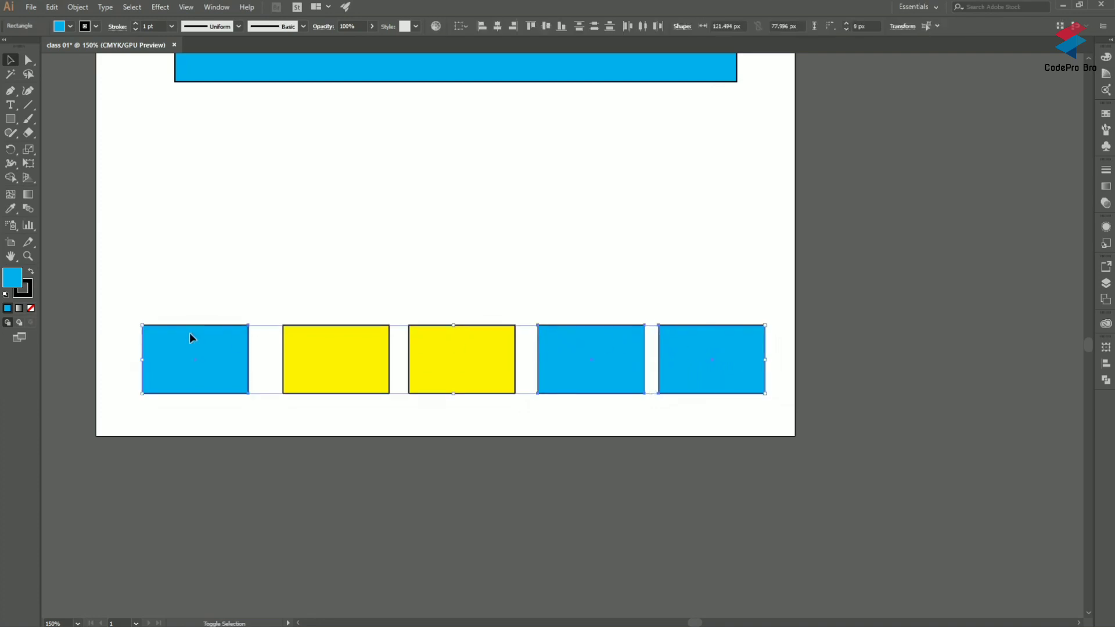
pyautogui.click(315, 281)
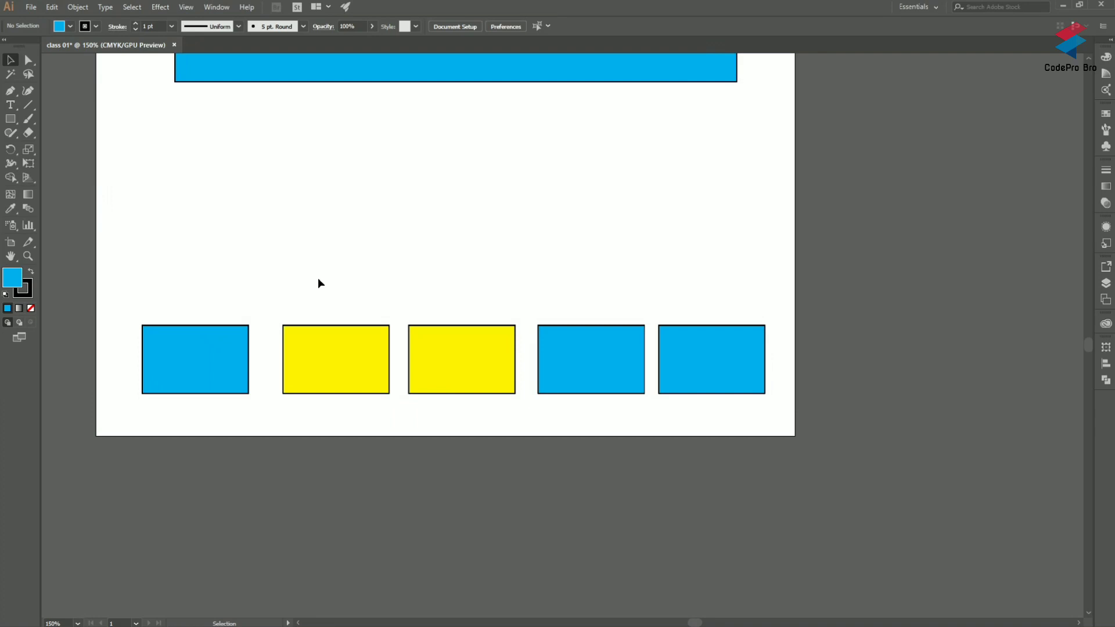
# Step: Select all five small rectangles with one selection marquee and deselect them
pyautogui.scroll(1, 326, 276)
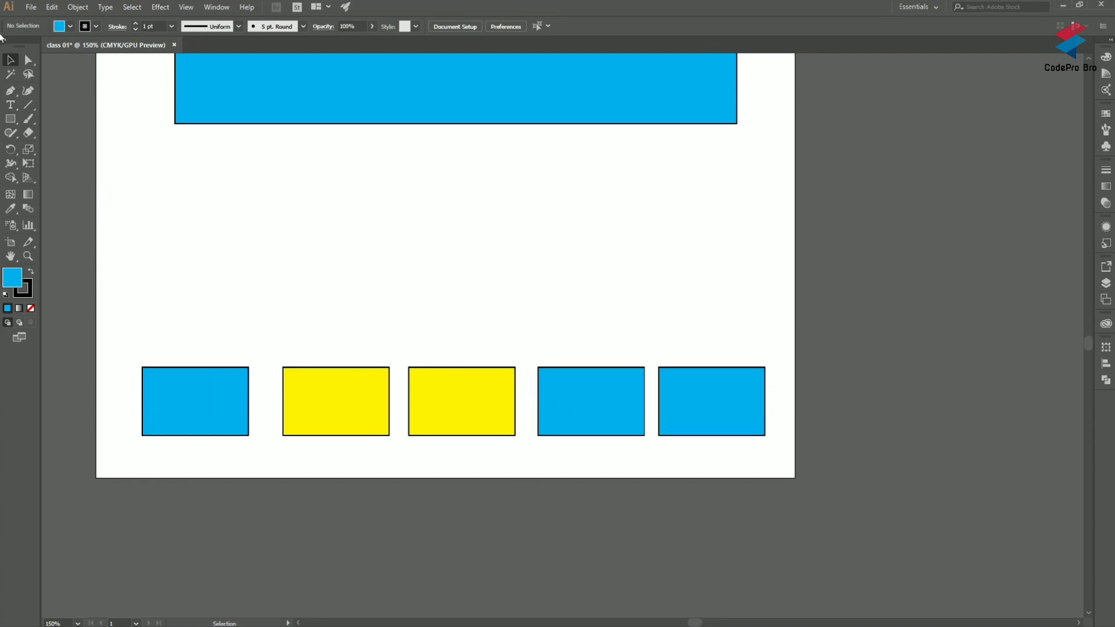
pyautogui.moveTo(148, 273); pyautogui.dragTo(790, 454)
pyautogui.click(444, 263)
# Step: Select the left yellow rectangle and the far-right blue rectangle together, and deselect both
pyautogui.click(374, 406)
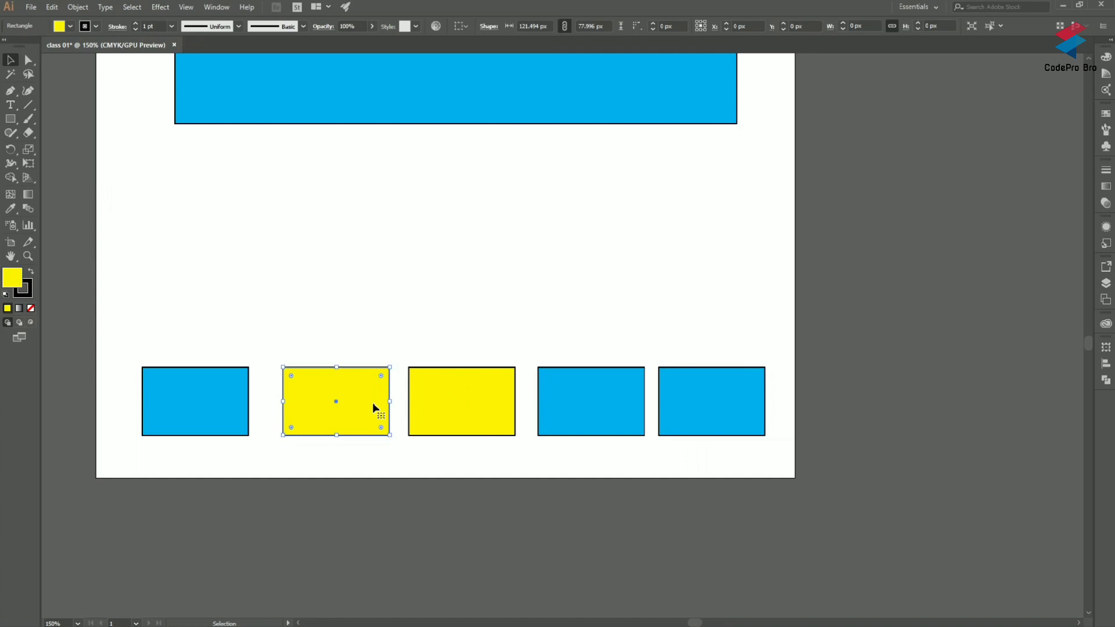
pyautogui.click(717, 402)
pyautogui.click(368, 411)
pyautogui.click(738, 425)
pyautogui.click(374, 411)
pyautogui.click(656, 259)
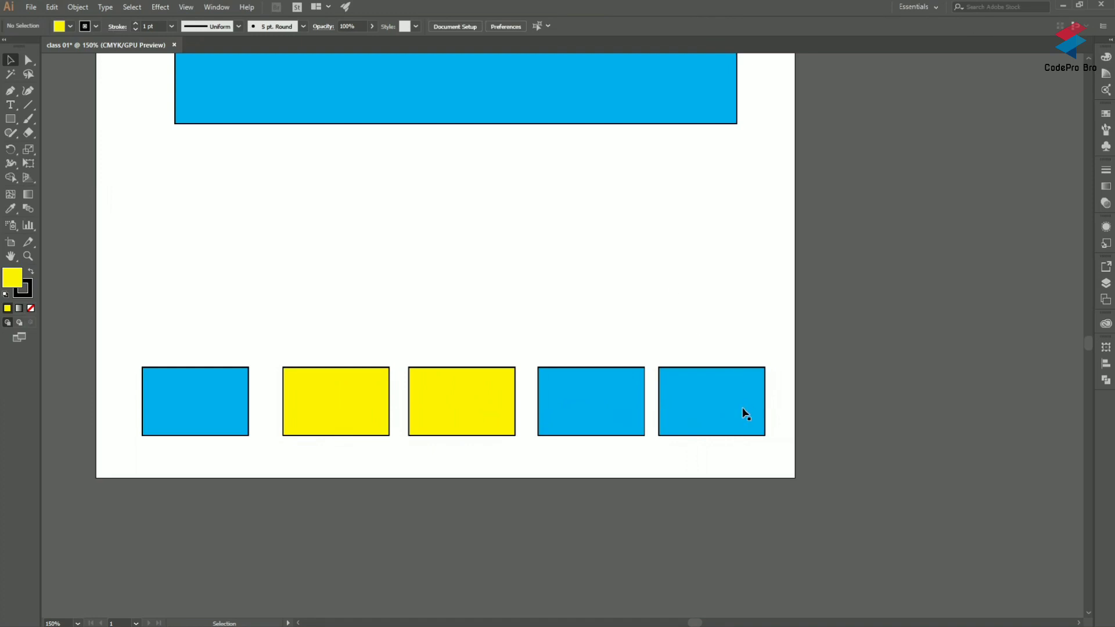
pyautogui.click(741, 413)
pyautogui.keyDown('shift'); pyautogui.click(357, 398); pyautogui.keyUp('shift')
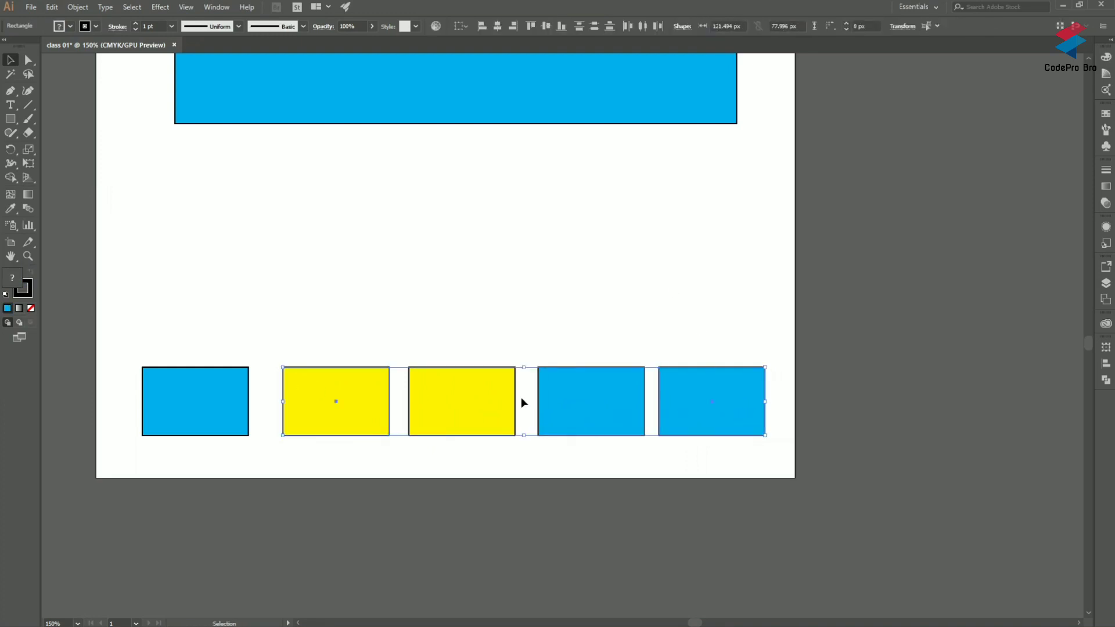
pyautogui.click(402, 266)
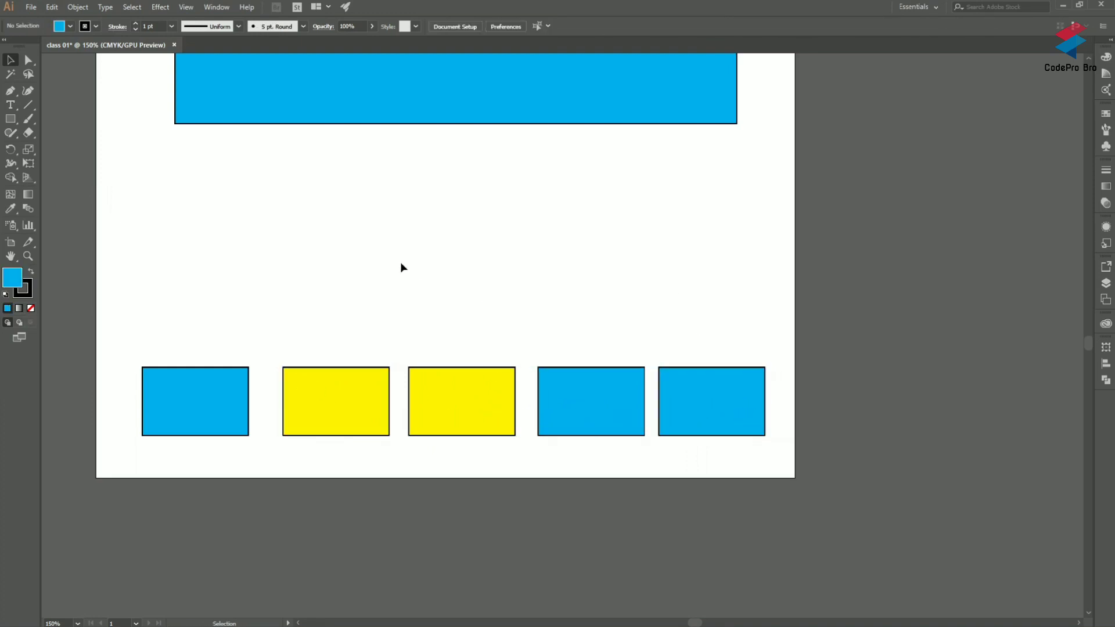
# Step: Lasso the left yellow and far-right blue rectangles in one freehand selection, and clear it
pyautogui.click(28, 74)
pyautogui.moveTo(709, 311)
pyautogui.mouseDown()
pyautogui.moveTo(739, 356)
pyautogui.moveTo(703, 374)
pyautogui.moveTo(599, 324)
pyautogui.moveTo(385, 299)
pyautogui.moveTo(333, 388)
pyautogui.moveTo(309, 304)
pyautogui.moveTo(586, 258)
pyautogui.moveTo(710, 311)
pyautogui.mouseUp()
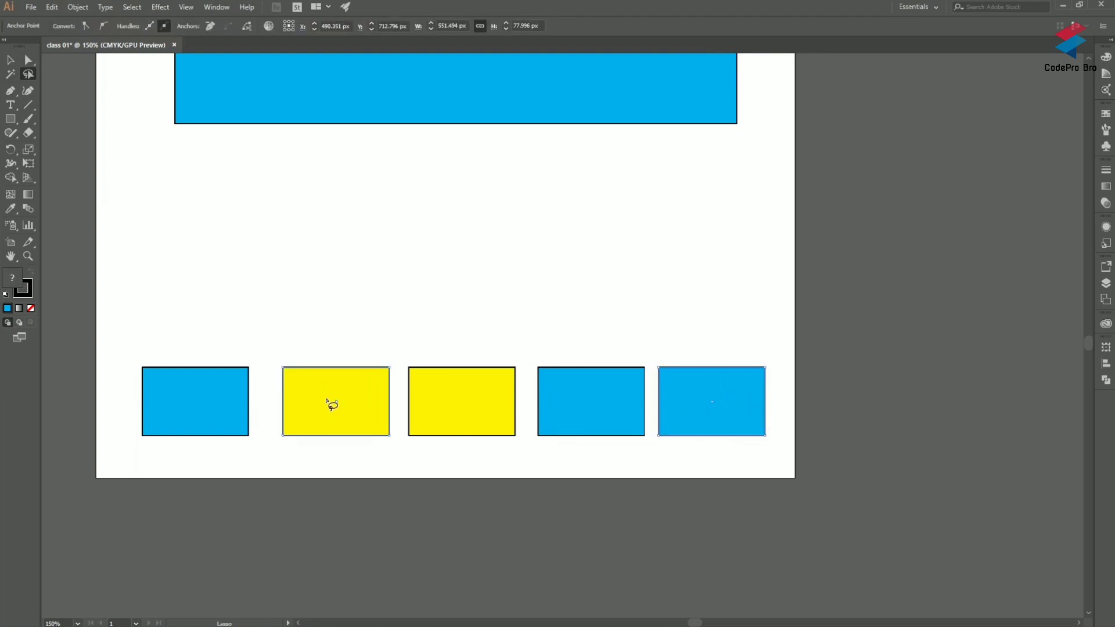
pyautogui.click(542, 292)
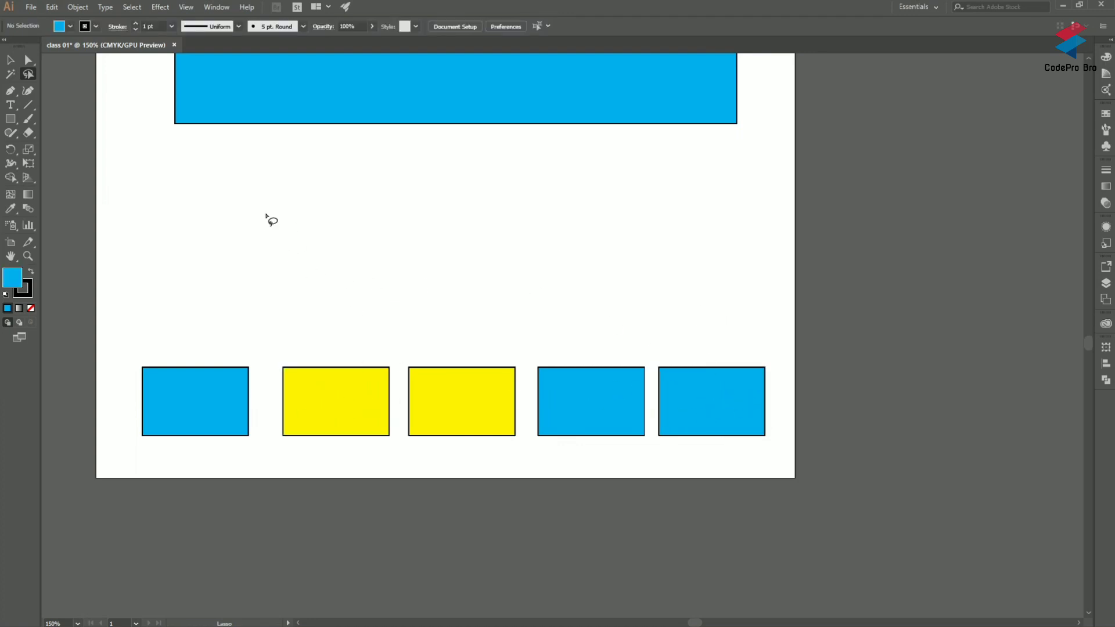
# Step: Lasso the right yellow rectangle with its blue neighbour, and after clearing, all five small rectangles; deselect them
pyautogui.moveTo(473, 316)
pyautogui.mouseDown()
pyautogui.moveTo(357, 369)
pyautogui.moveTo(401, 357)
pyautogui.moveTo(471, 450)
pyautogui.moveTo(554, 378)
pyautogui.moveTo(533, 399)
pyautogui.mouseUp()
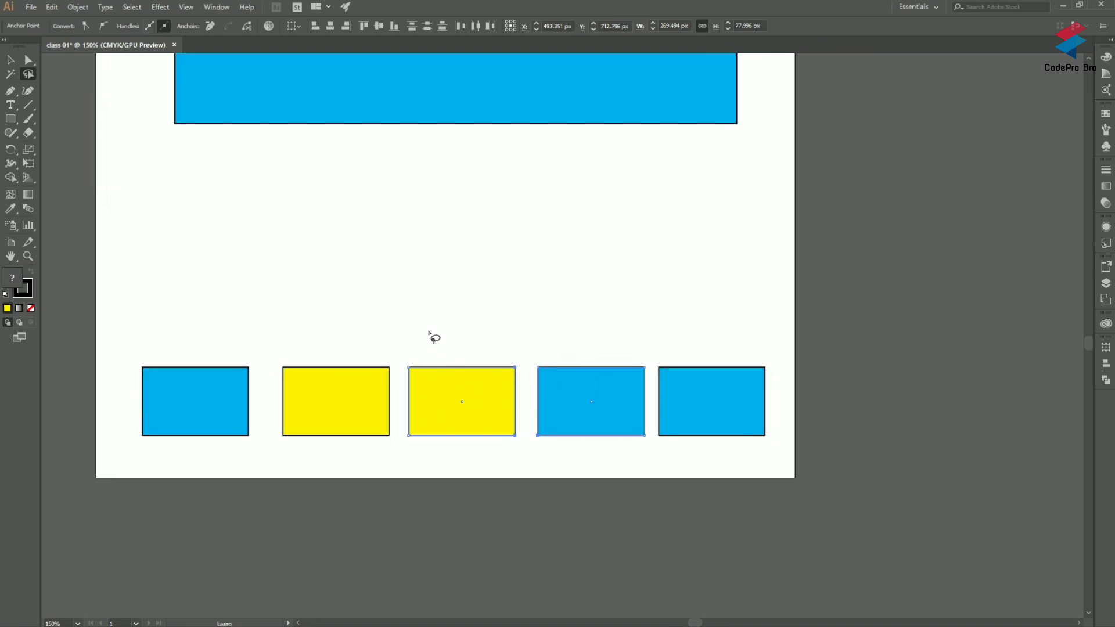
pyautogui.moveTo(761, 355)
pyautogui.mouseDown()
pyautogui.moveTo(71, 349)
pyautogui.moveTo(561, 524)
pyautogui.moveTo(869, 376)
pyautogui.moveTo(811, 436)
pyautogui.moveTo(760, 432)
pyautogui.mouseUp()
pyautogui.click(546, 281)
pyautogui.moveTo(789, 299)
pyautogui.mouseDown()
pyautogui.moveTo(908, 352)
pyautogui.moveTo(689, 326)
pyautogui.mouseUp()
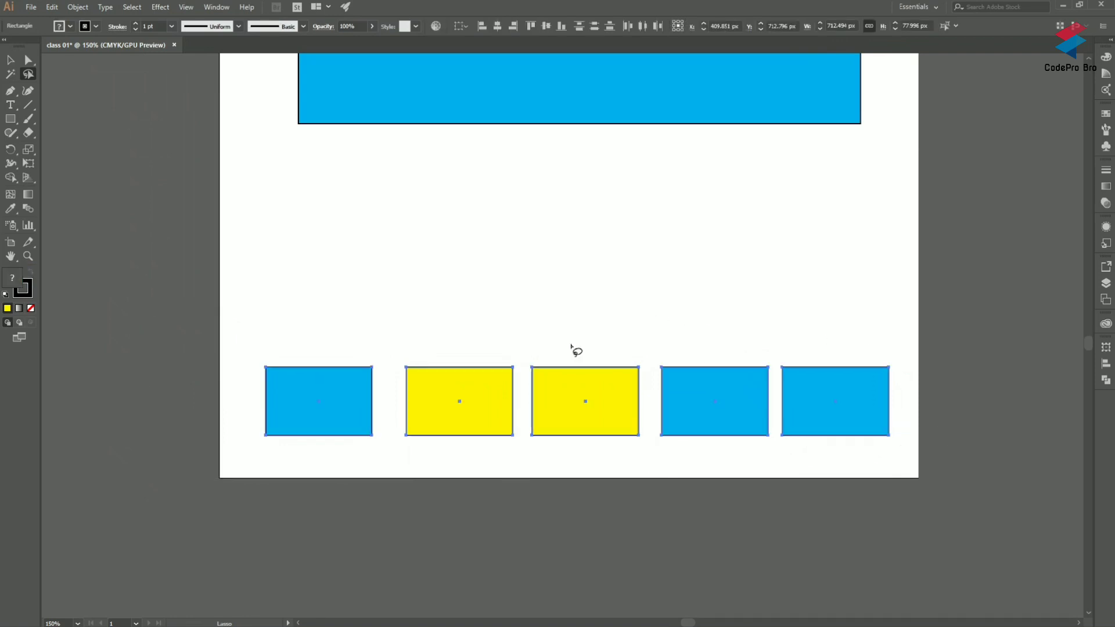
pyautogui.click(461, 296)
# Step: Lasso the left yellow rectangle alone, clear the selection, and lasso both yellow rectangles together
pyautogui.moveTo(457, 282); pyautogui.dragTo(483, 445)
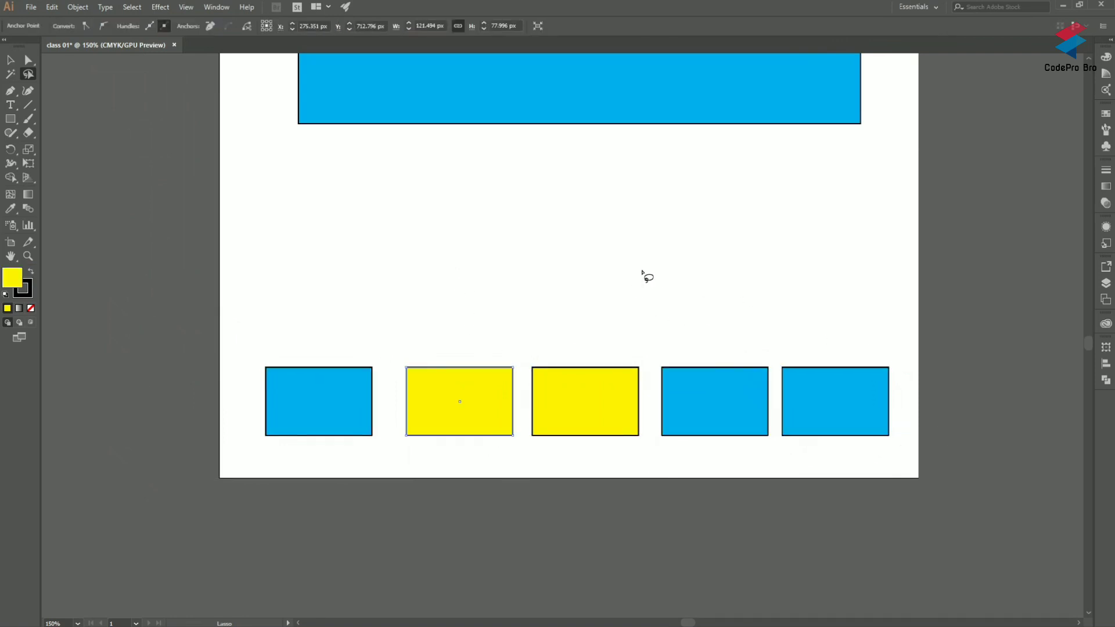
pyautogui.click(629, 277)
pyautogui.moveTo(543, 302)
pyautogui.mouseDown()
pyautogui.moveTo(583, 370)
pyautogui.moveTo(513, 397)
pyautogui.moveTo(493, 331)
pyautogui.moveTo(537, 320)
pyautogui.mouseUp()
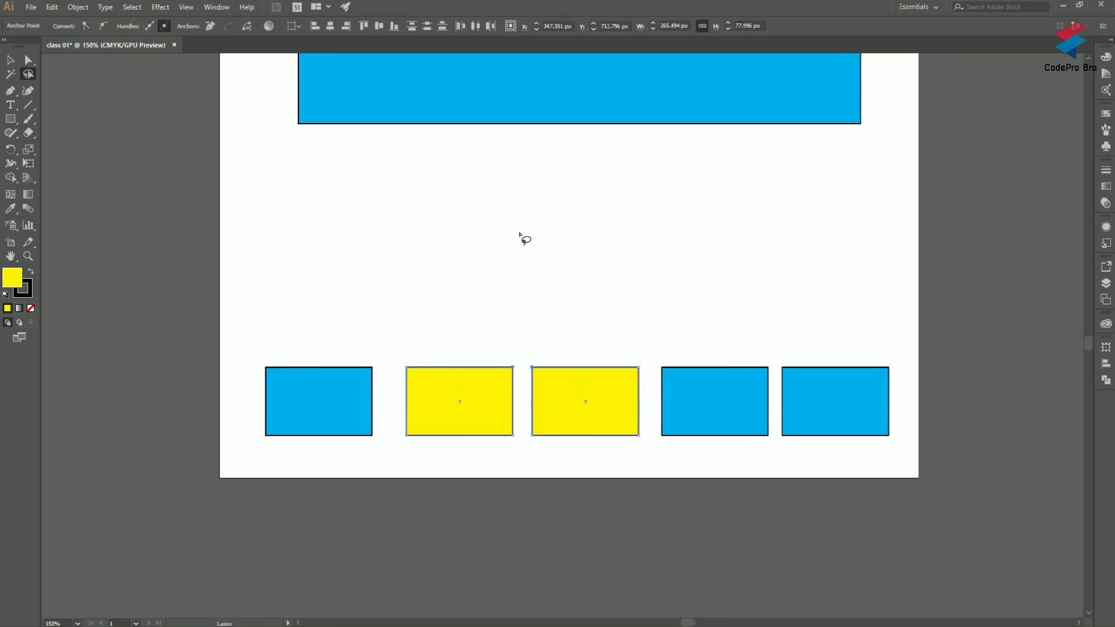
# Step: Start a yellow path with the Pen tool below the large blue shape, drawing one curved and one straight segment
pyautogui.scroll(3, 449, 168)
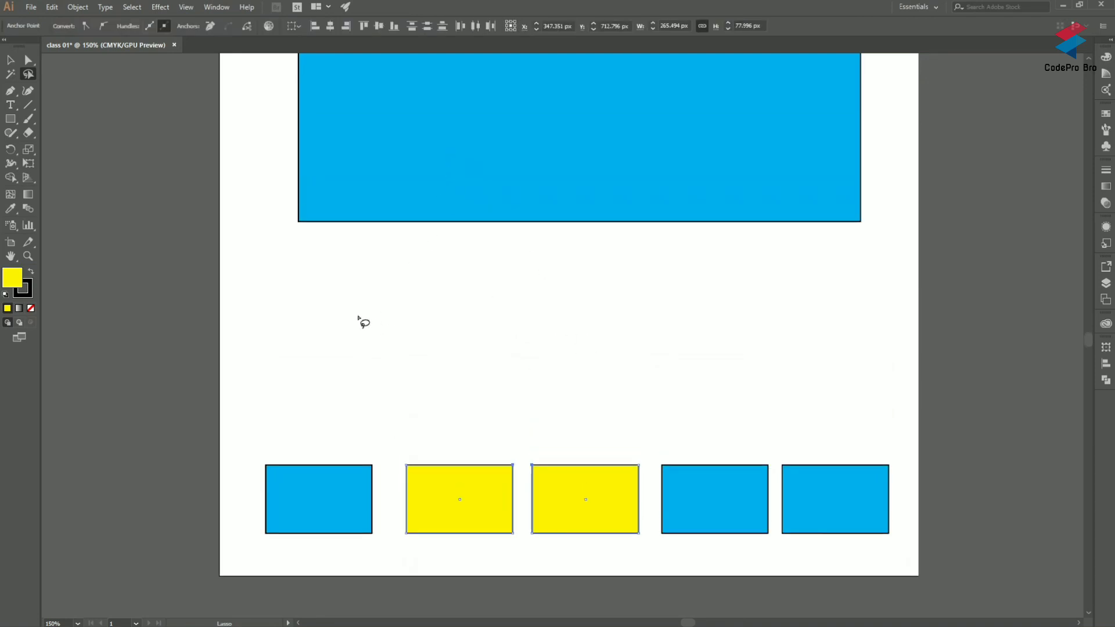
pyautogui.click(11, 91)
pyautogui.moveTo(338, 365); pyautogui.dragTo(370, 328)
pyautogui.press('ctrl')
pyautogui.click(475, 322)
pyautogui.click(654, 416)
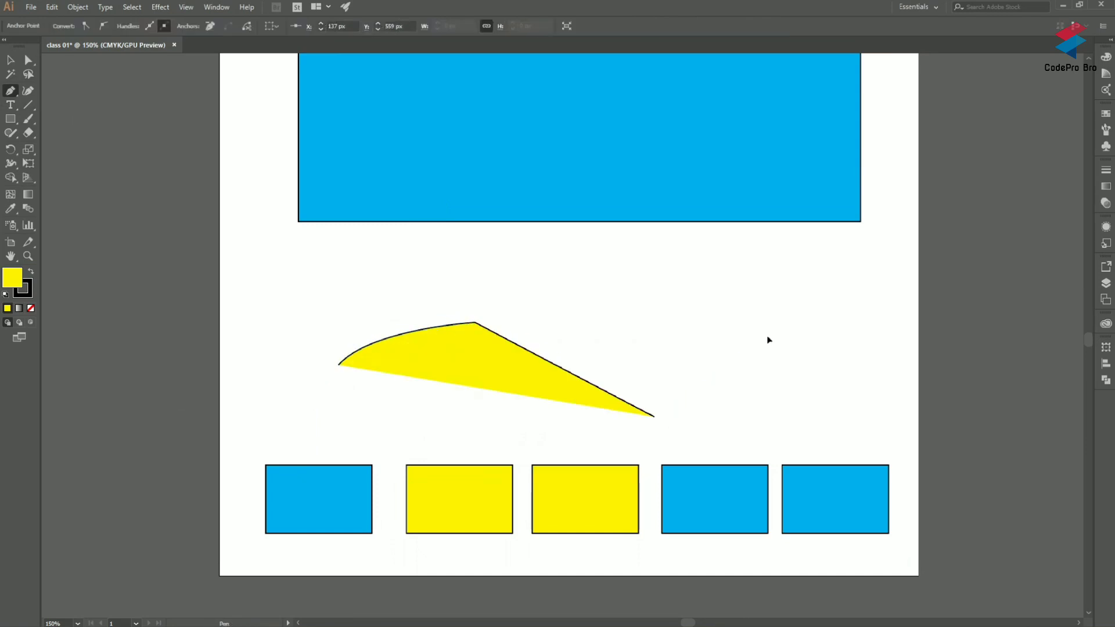
# Step: Continue the Pen path up and back along a wavy upper edge, and close it at its starting anchor point
pyautogui.click(766, 336)
pyautogui.moveTo(737, 307); pyautogui.dragTo(717, 311)
pyautogui.click(599, 267)
pyautogui.moveTo(509, 251); pyautogui.dragTo(434, 274)
pyautogui.moveTo(368, 294); pyautogui.dragTo(340, 376)
pyautogui.hotkey('ctrl', 'z')
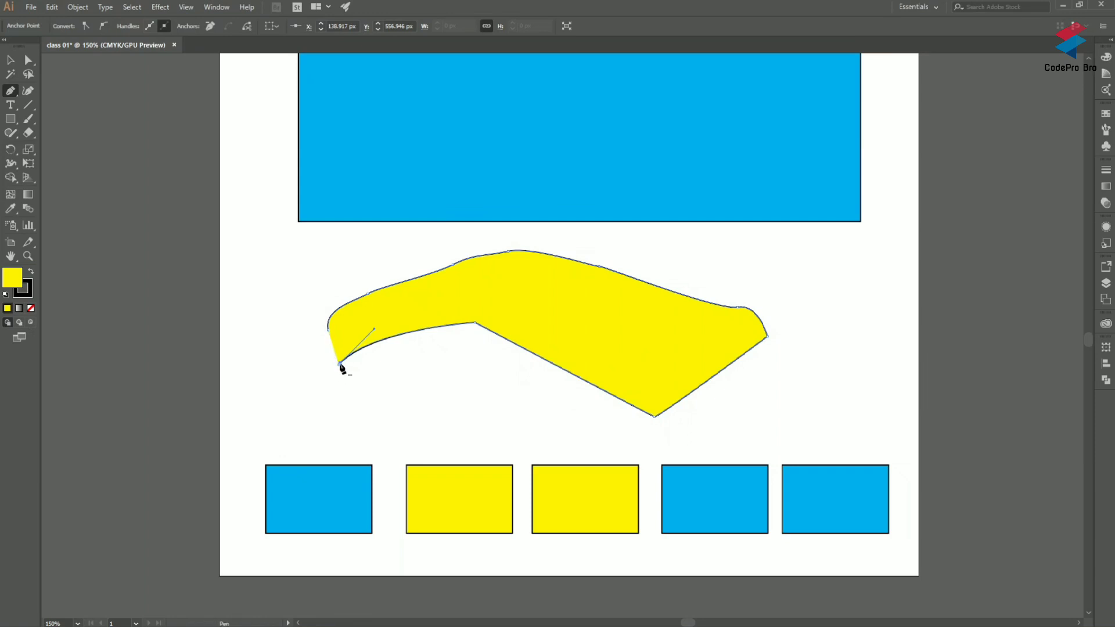
pyautogui.click(339, 365)
# Step: Deselect the freeform yellow shape and reselect it as a whole with the Selection tool
pyautogui.click(10, 59)
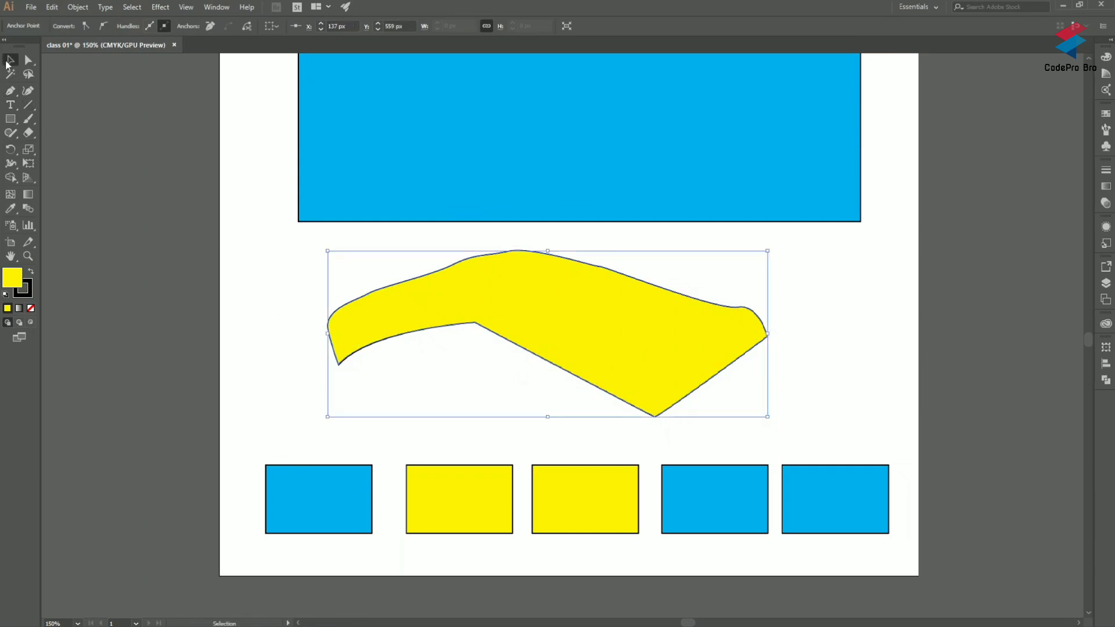
pyautogui.click(226, 247)
pyautogui.click(565, 330)
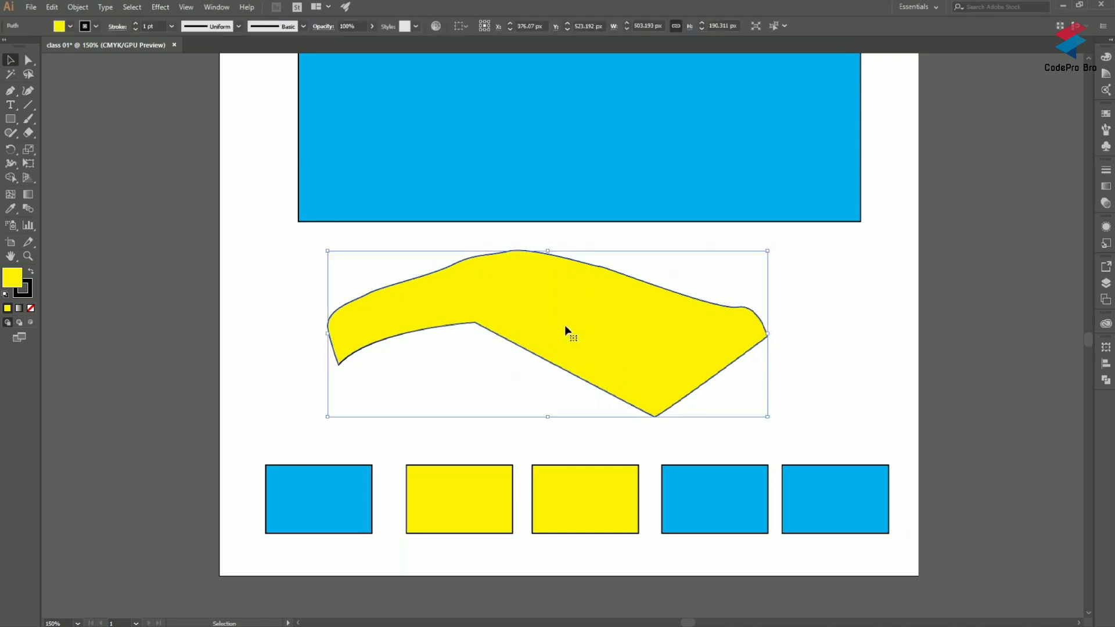
# Step: Select anchor points along the freeform yellow shape's outline with the Lasso tool, including those at its left end
pyautogui.click(32, 76)
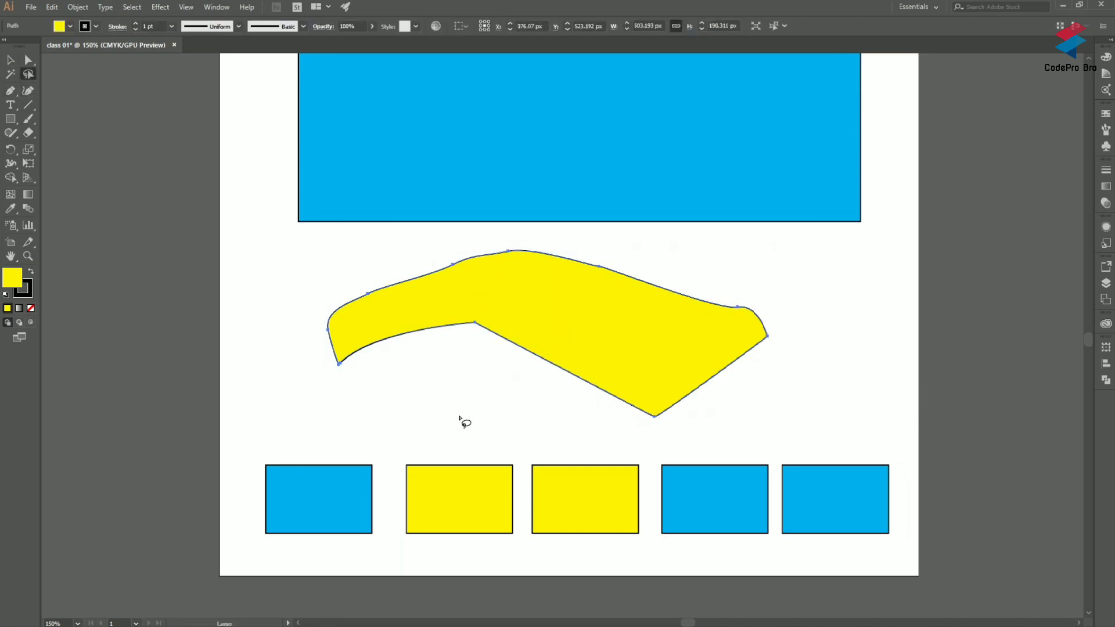
pyautogui.scroll(1, 523, 354)
pyautogui.scroll(1, 435, 369)
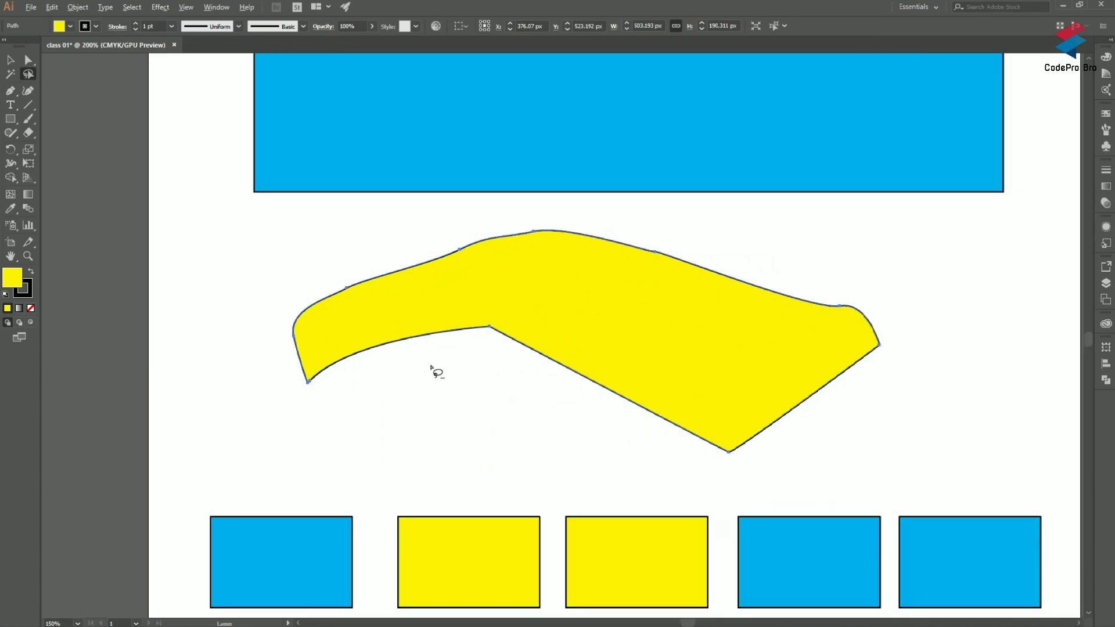
pyautogui.moveTo(351, 261)
pyautogui.mouseDown()
pyautogui.moveTo(274, 262)
pyautogui.moveTo(273, 384)
pyautogui.moveTo(332, 395)
pyautogui.moveTo(350, 261)
pyautogui.mouseUp()
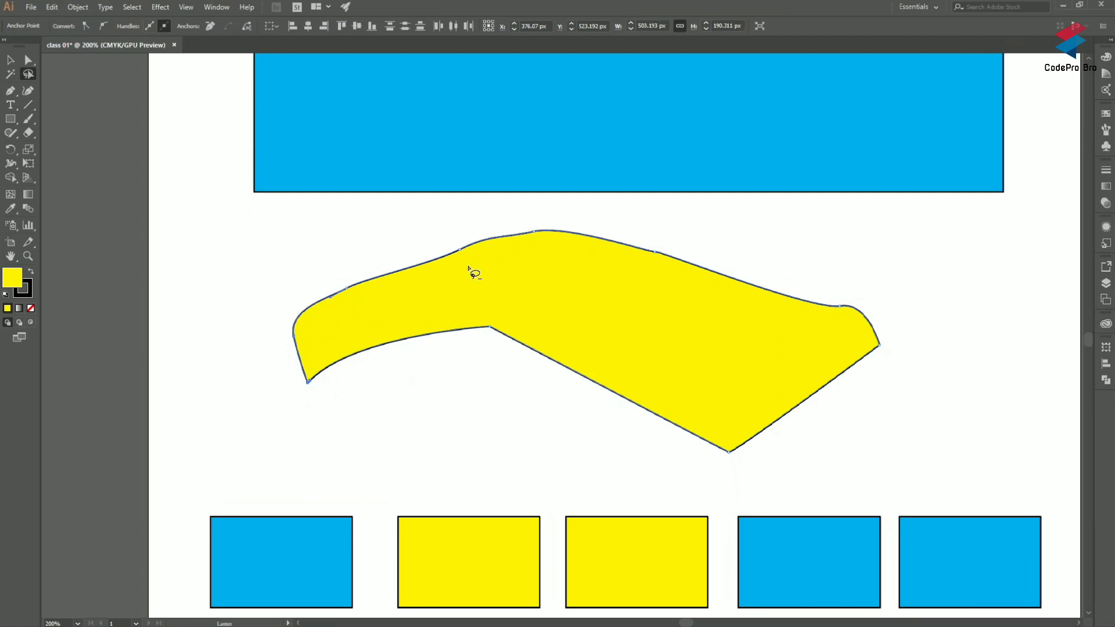
pyautogui.scroll(3, 471, 272)
pyautogui.scroll(-2, 455, 218)
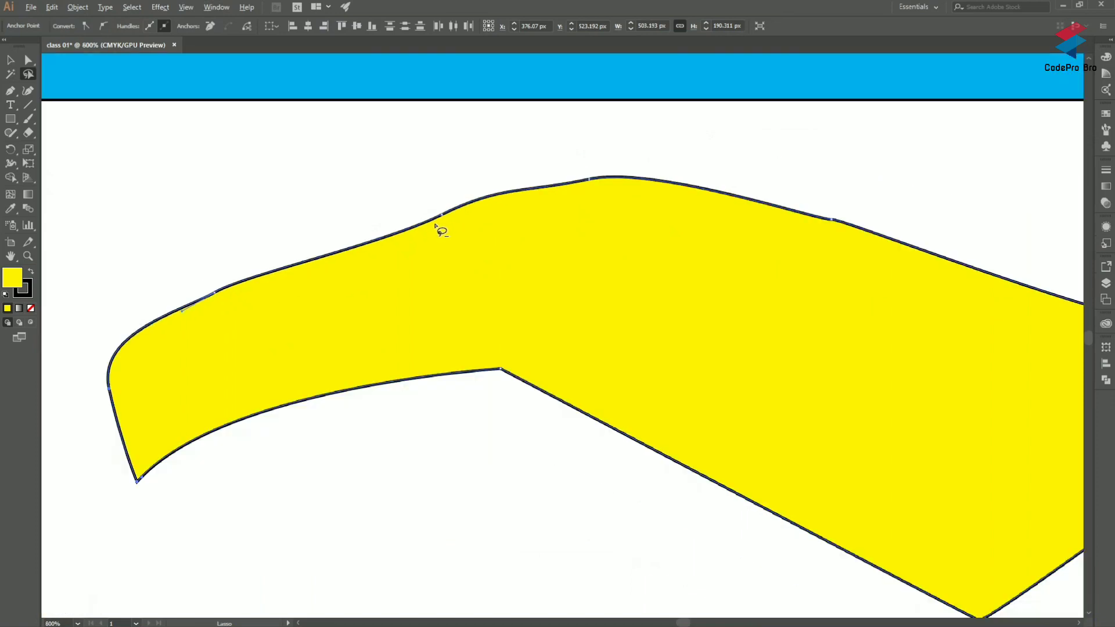
pyautogui.scroll(-2, 262, 206)
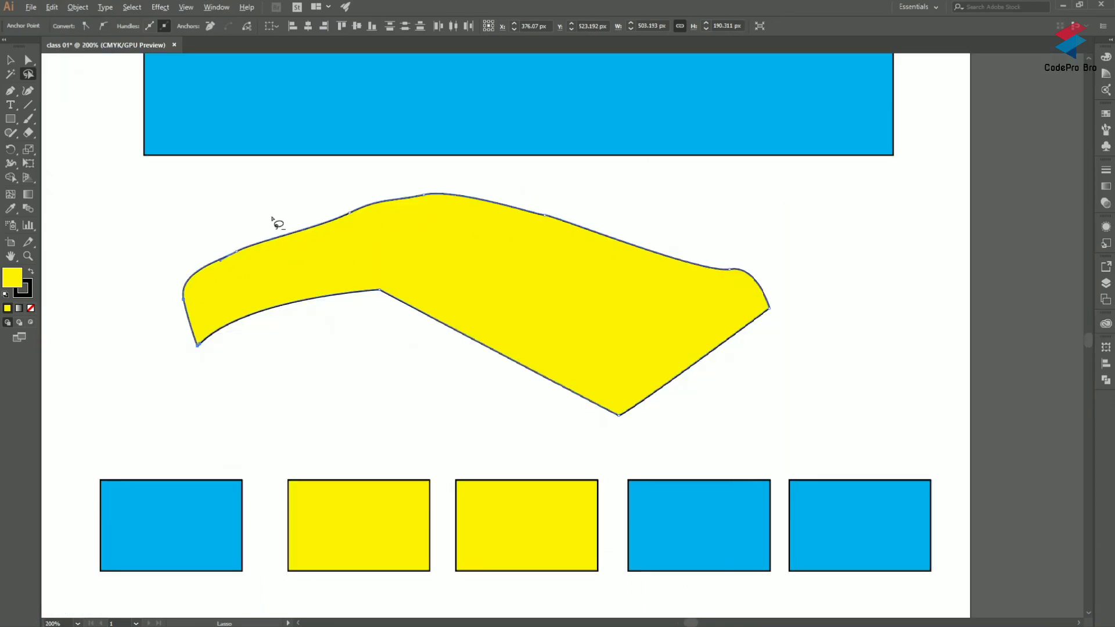
pyautogui.moveTo(124, 321)
pyautogui.mouseDown()
pyautogui.moveTo(424, 294)
pyautogui.moveTo(541, 300)
pyautogui.moveTo(767, 388)
pyautogui.moveTo(647, 463)
pyautogui.moveTo(363, 438)
pyautogui.moveTo(226, 404)
pyautogui.moveTo(198, 317)
pyautogui.mouseUp()
# Step: Stretch the freeform yellow shape downward to a height of about 217 px, move it slightly up and left, and deselect it
pyautogui.click(11, 59)
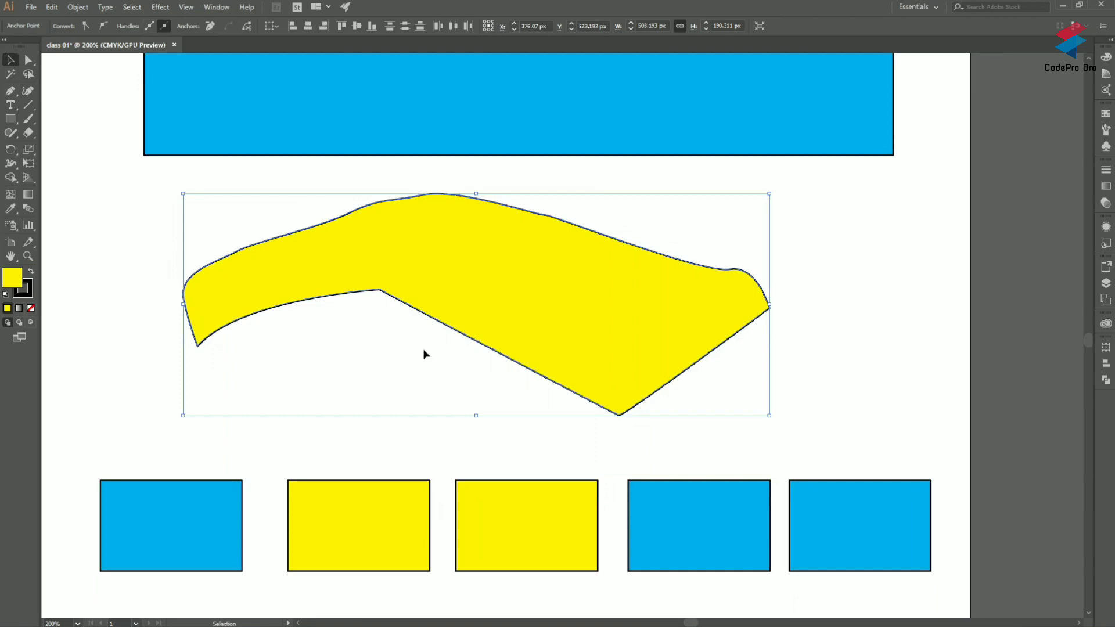
pyautogui.moveTo(477, 417); pyautogui.dragTo(486, 447)
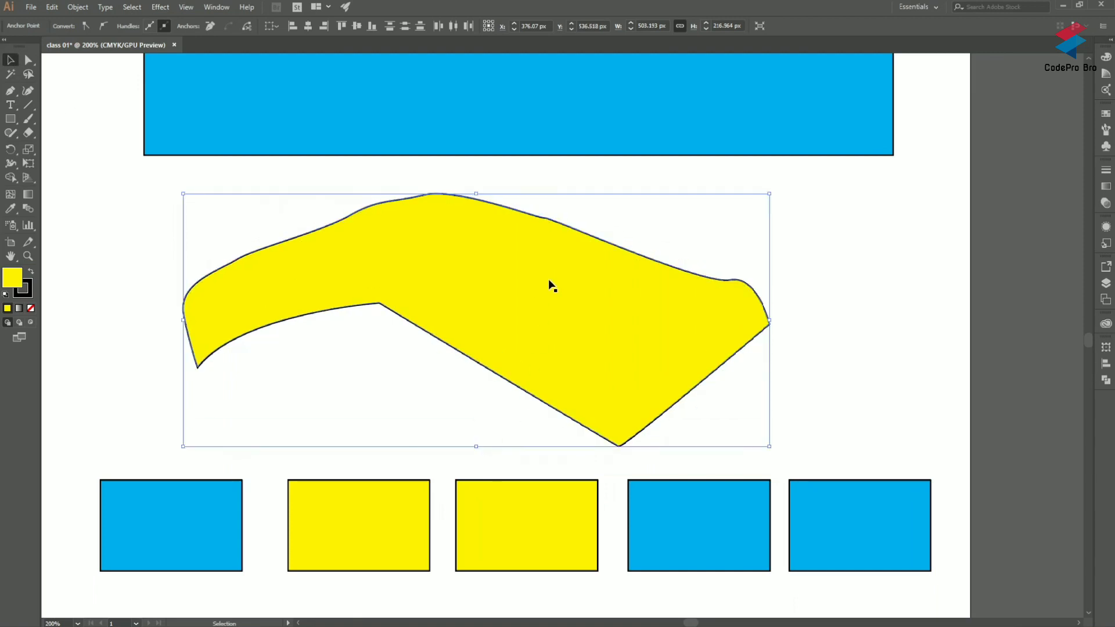
pyautogui.click(845, 212)
pyautogui.moveTo(497, 264)
pyautogui.mouseDown()
pyautogui.moveTo(457, 240)
pyautogui.moveTo(440, 277)
pyautogui.mouseUp()
pyautogui.click(64, 267)
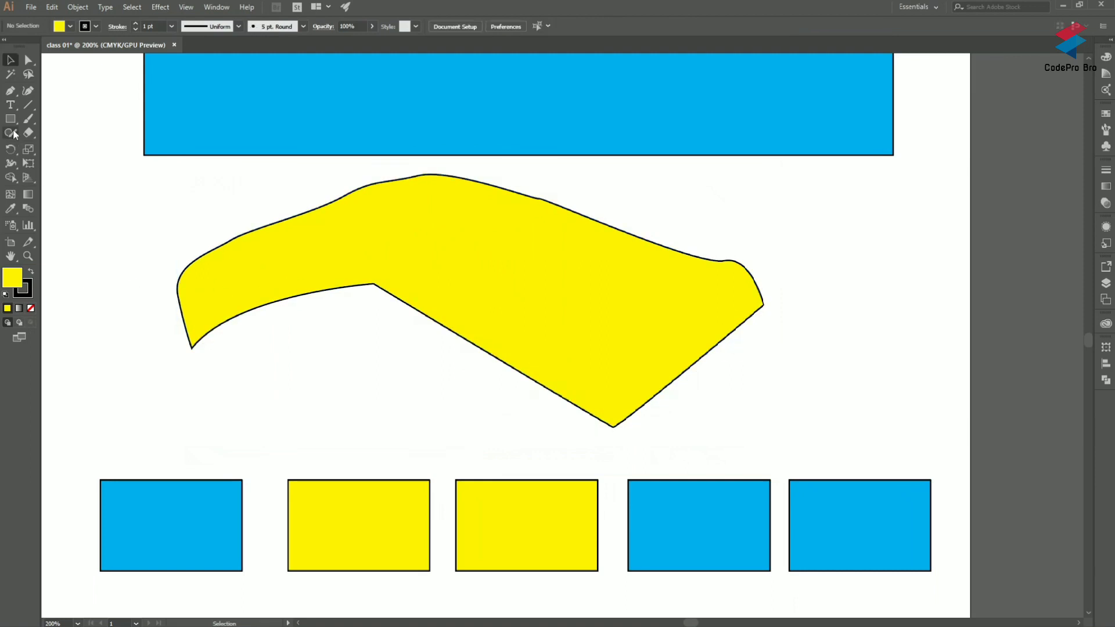
# Step: Lasso the anchor points at the freeform yellow shape's lower-left end and inspect them up close
pyautogui.click(28, 74)
pyautogui.moveTo(142, 303)
pyautogui.mouseDown()
pyautogui.moveTo(105, 294)
pyautogui.moveTo(206, 389)
pyautogui.mouseUp()
pyautogui.scroll(2, 193, 339)
pyautogui.scroll(3, 194, 340)
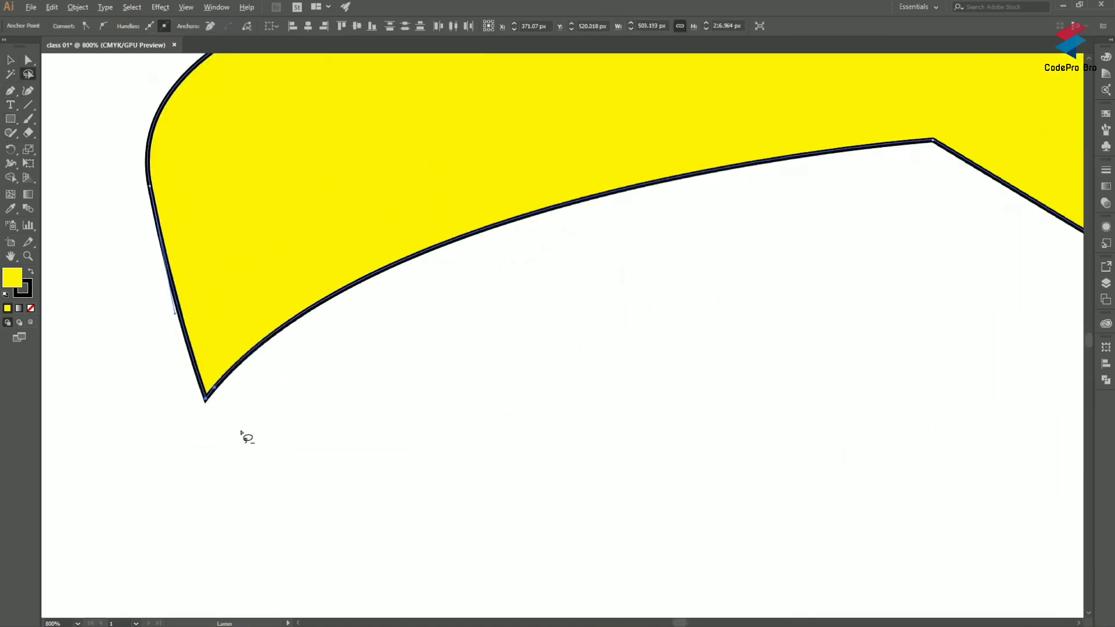
# Step: Deselect the lassoed anchor points and nudge the whole freeform yellow shape by about 1 px with the Direct Selection tool
pyautogui.click(221, 396)
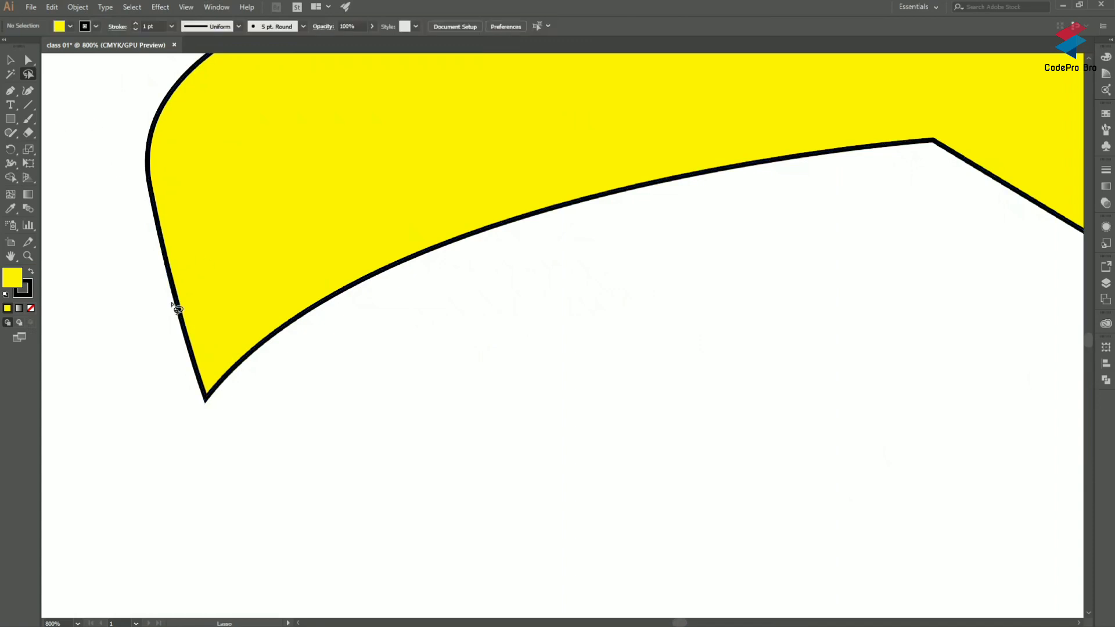
pyautogui.click(28, 60)
pyautogui.moveTo(212, 386)
pyautogui.mouseDown()
pyautogui.moveTo(304, 425)
pyautogui.moveTo(219, 400)
pyautogui.mouseUp()
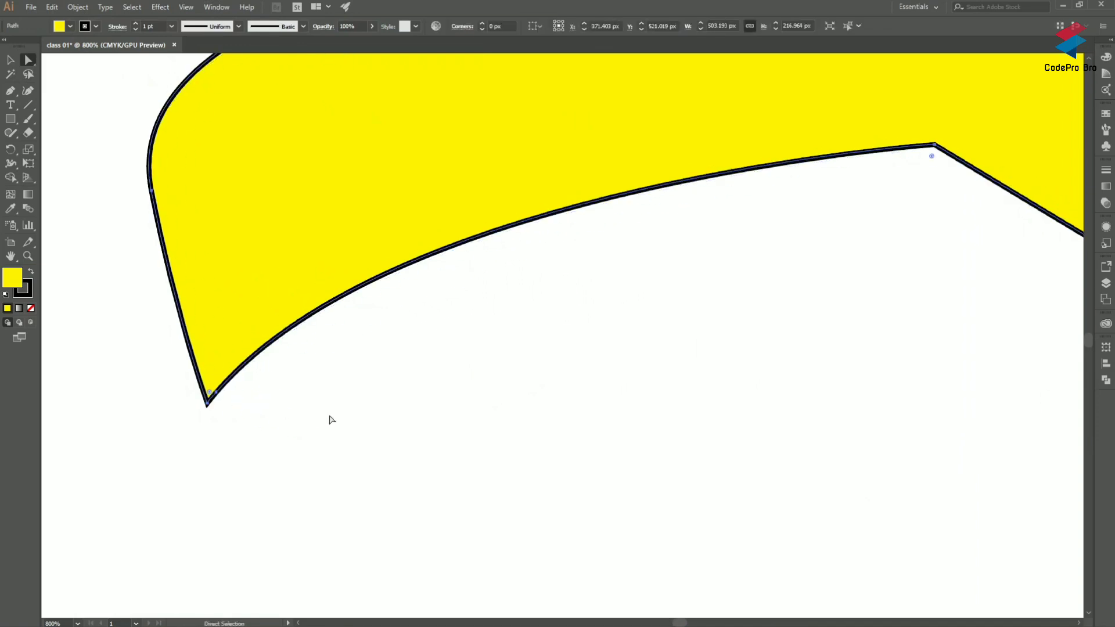
pyautogui.scroll(-5, 331, 416)
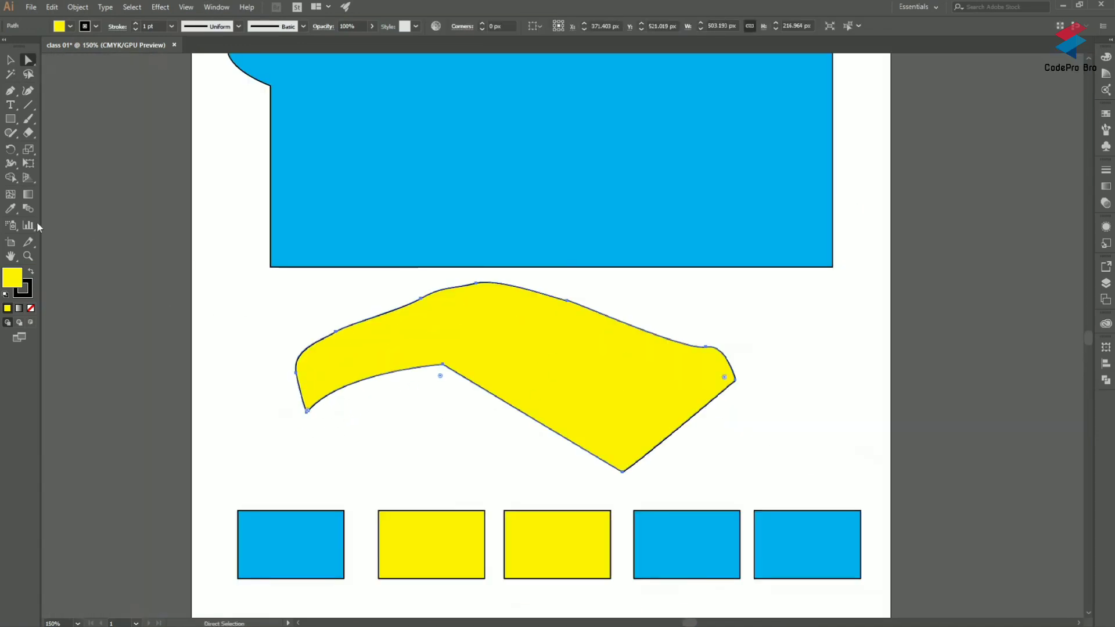
# Step: Select anchor points along the freeform yellow shape's upper edge and at its lowest corner with the Lasso tool
pyautogui.click(28, 74)
pyautogui.moveTo(250, 314)
pyautogui.mouseDown()
pyautogui.moveTo(407, 306)
pyautogui.moveTo(570, 326)
pyautogui.moveTo(600, 297)
pyautogui.moveTo(366, 295)
pyautogui.moveTo(253, 308)
pyautogui.moveTo(258, 343)
pyautogui.mouseUp()
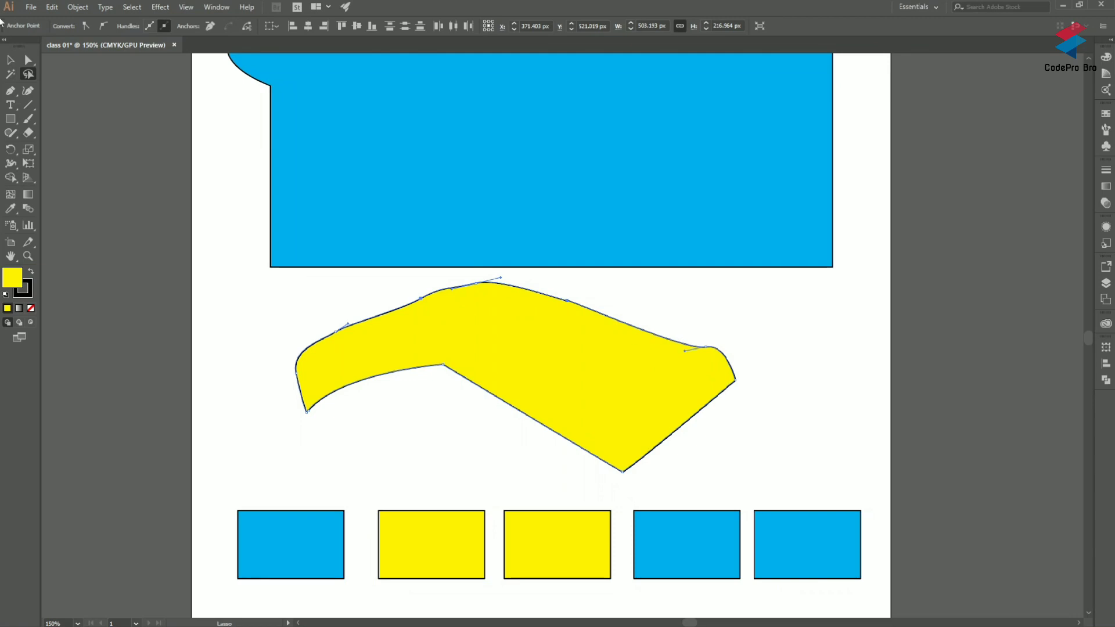
pyautogui.click(351, 291)
pyautogui.moveTo(733, 317)
pyautogui.mouseDown()
pyautogui.moveTo(473, 304)
pyautogui.moveTo(306, 313)
pyautogui.moveTo(777, 366)
pyautogui.moveTo(694, 317)
pyautogui.mouseUp()
pyautogui.moveTo(678, 477); pyautogui.dragTo(543, 474)
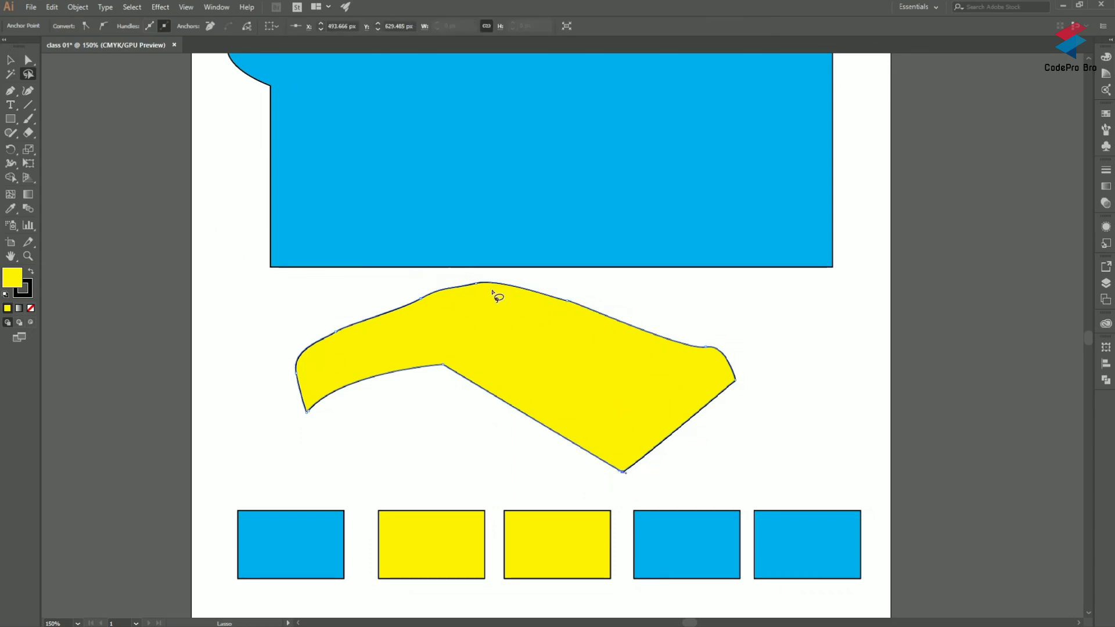
pyautogui.scroll(-1, 495, 302)
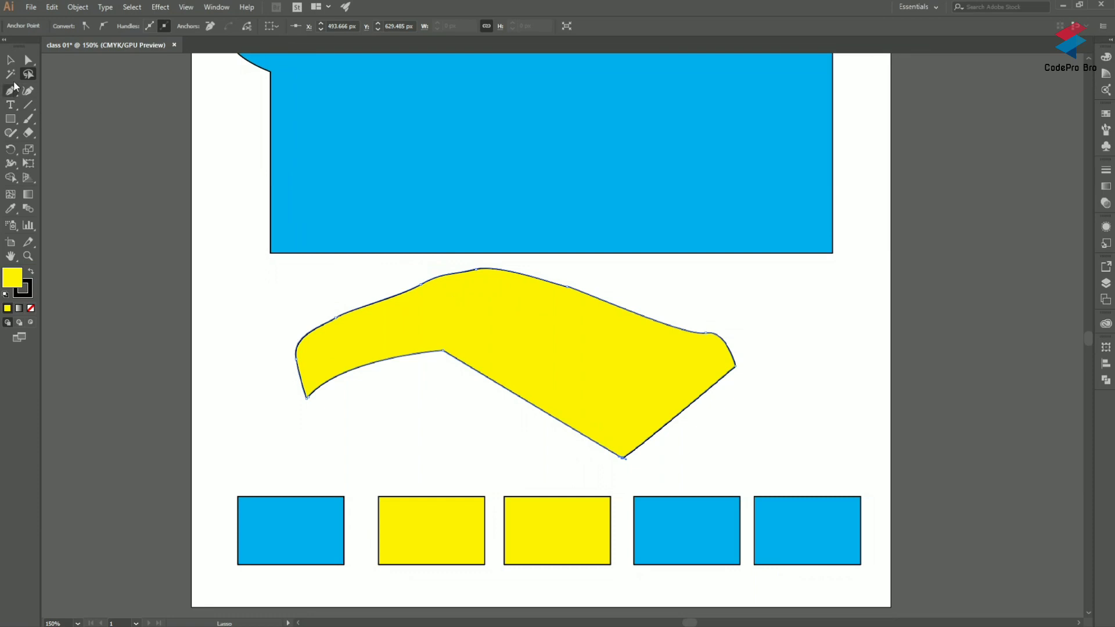
# Step: Select the freeform yellow shape as a whole and remove it from the artboard
pyautogui.click(11, 74)
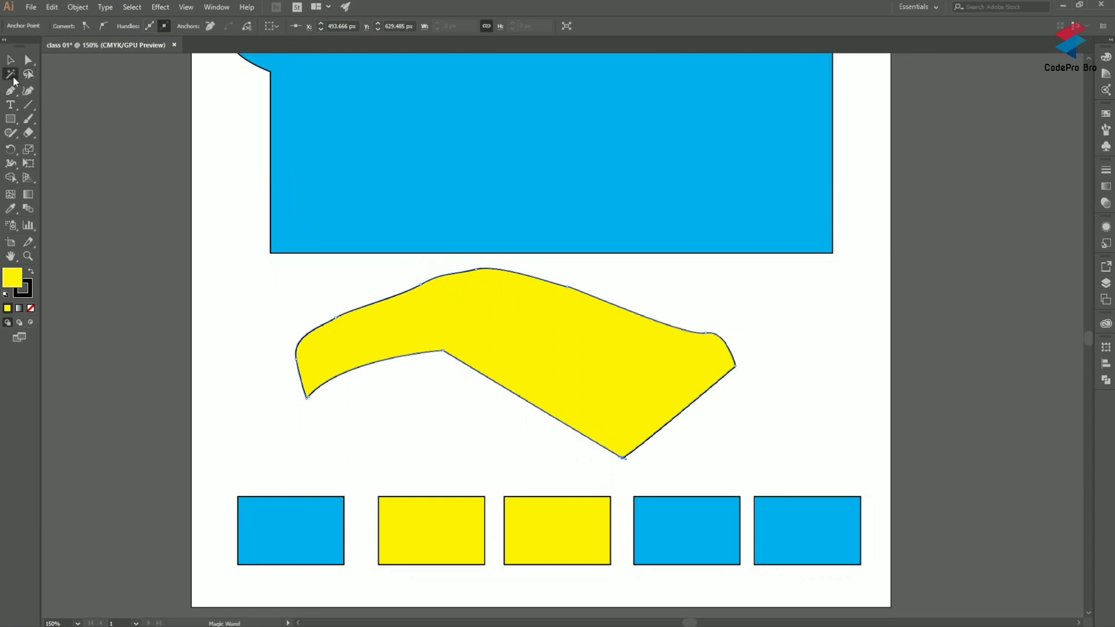
pyautogui.click(10, 61)
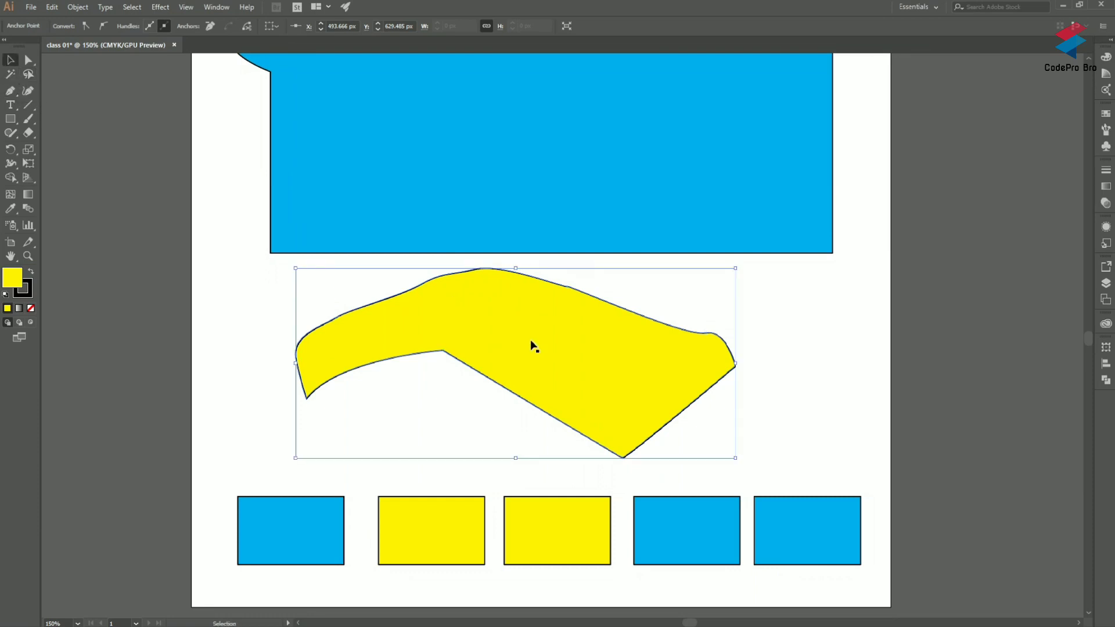
pyautogui.hotkey('ctrl', 'z')
pyautogui.hotkey('ctrl', 'z')
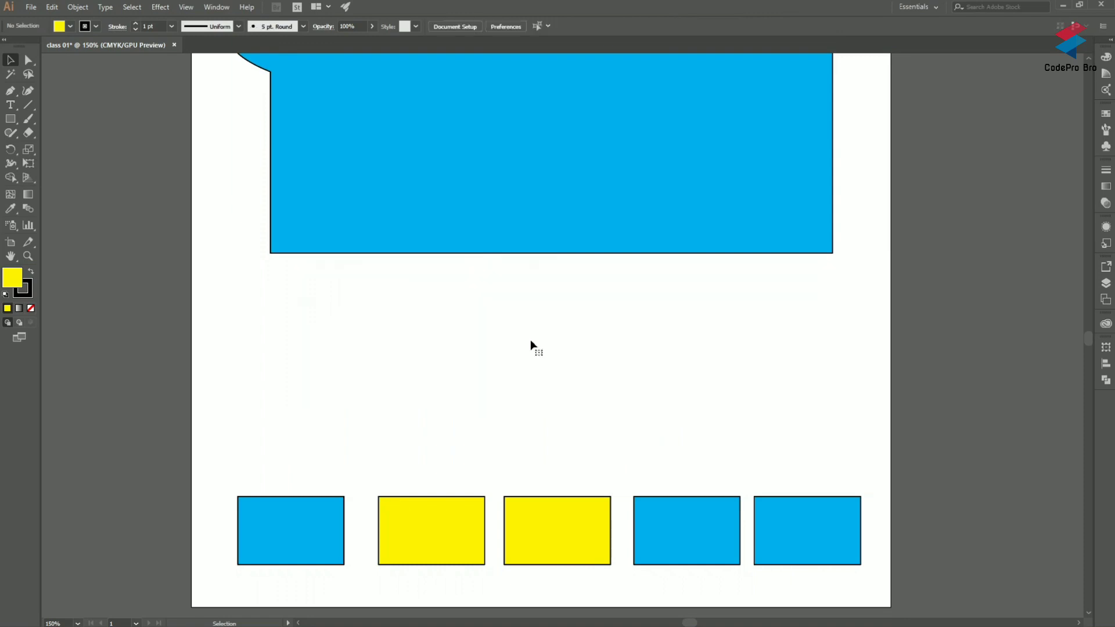
pyautogui.scroll(-4, 478, 424)
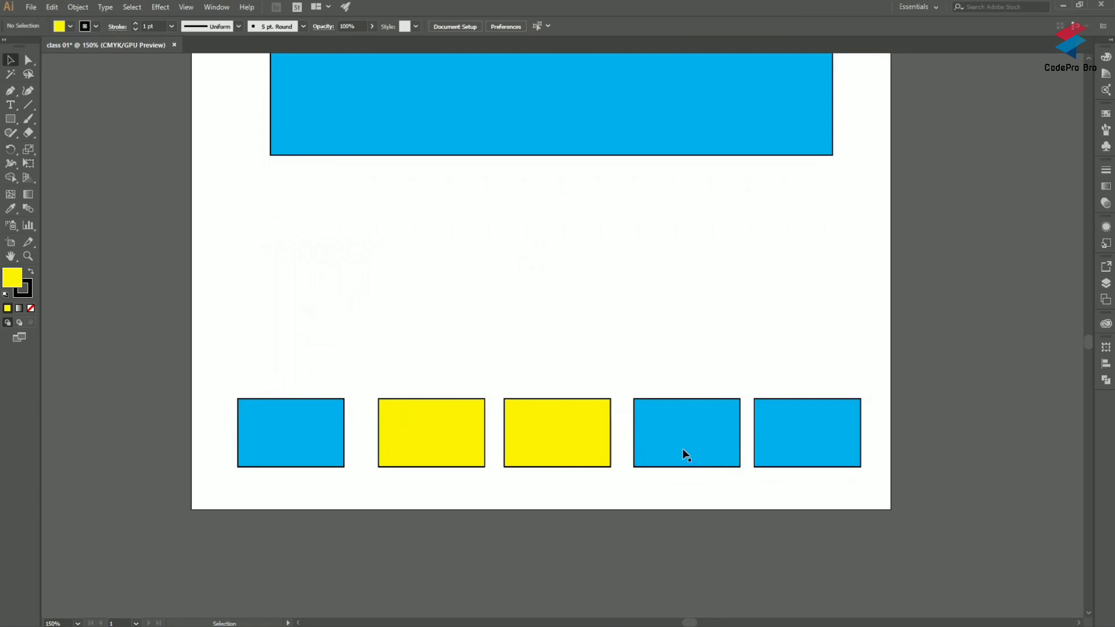
pyautogui.scroll(2, 878, 341)
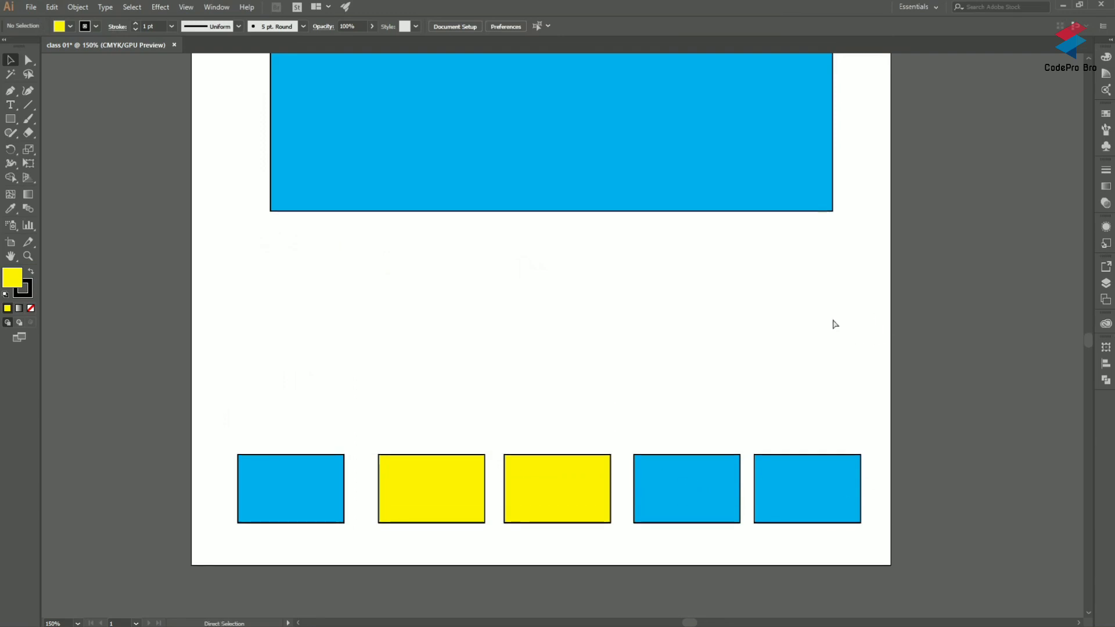
pyautogui.scroll(-2, 723, 284)
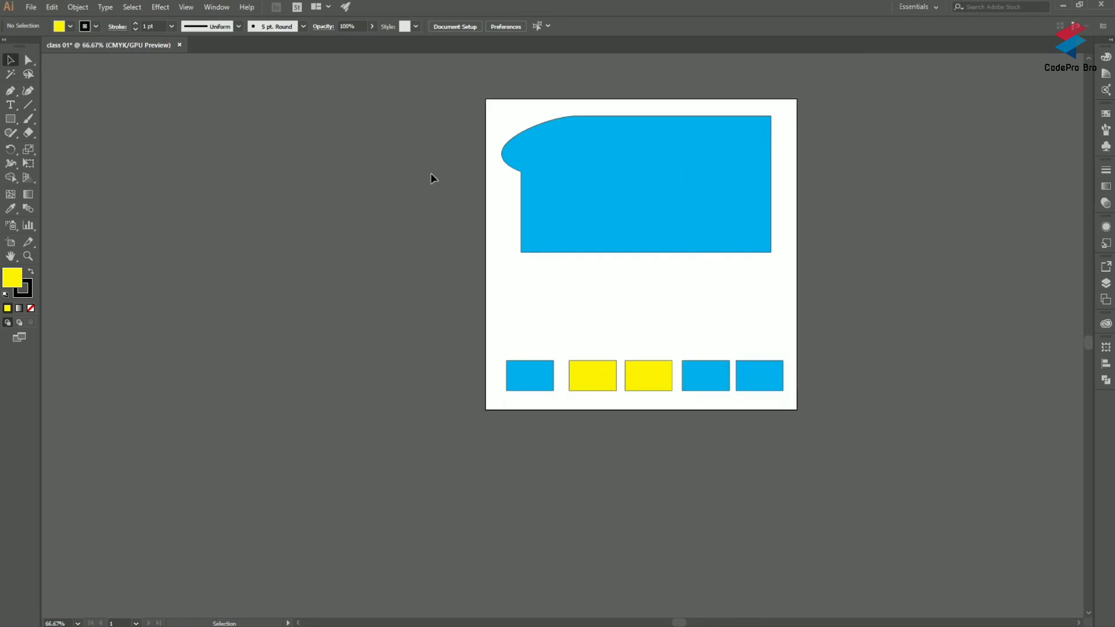
pyautogui.scroll(1, 723, 195)
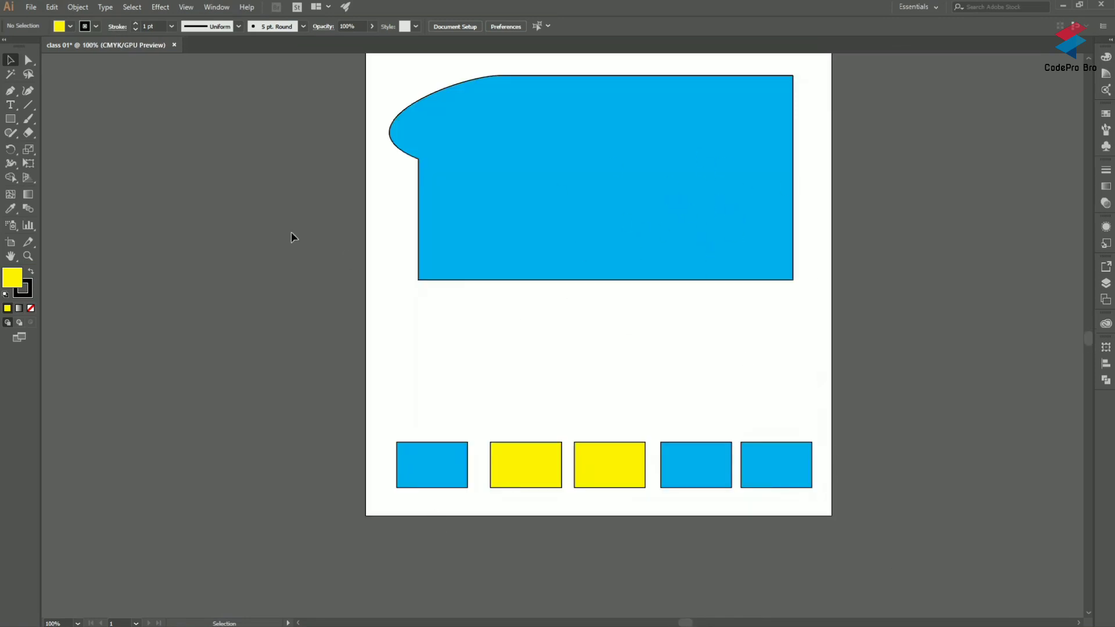
# Step: Select all blue objects at once with the Magic Wand by sampling the large blue shape
pyautogui.click(10, 74)
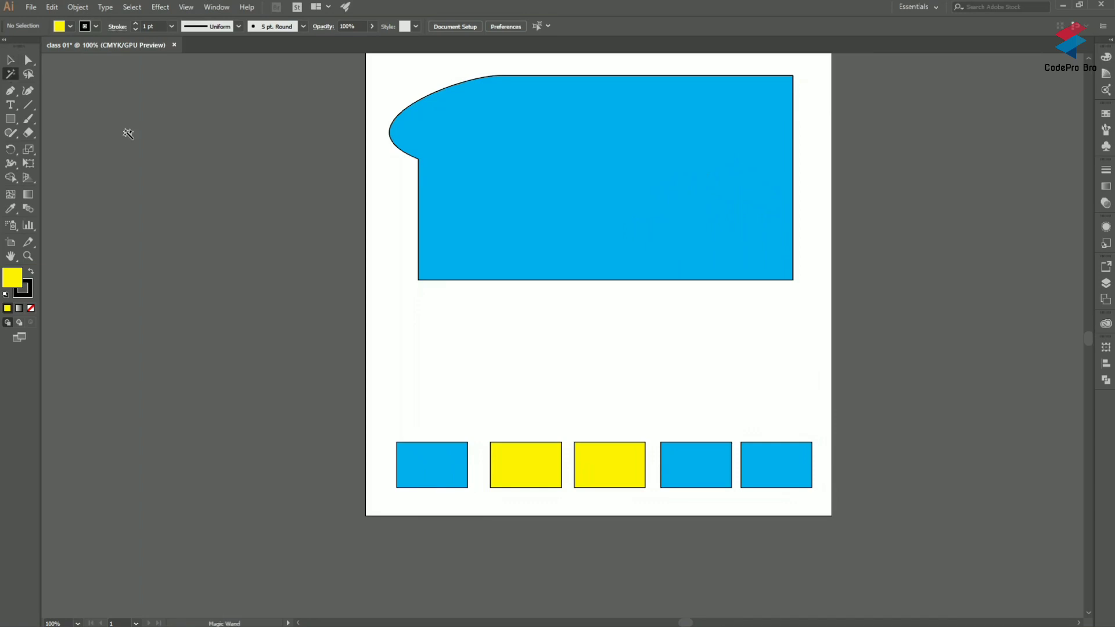
pyautogui.click(639, 134)
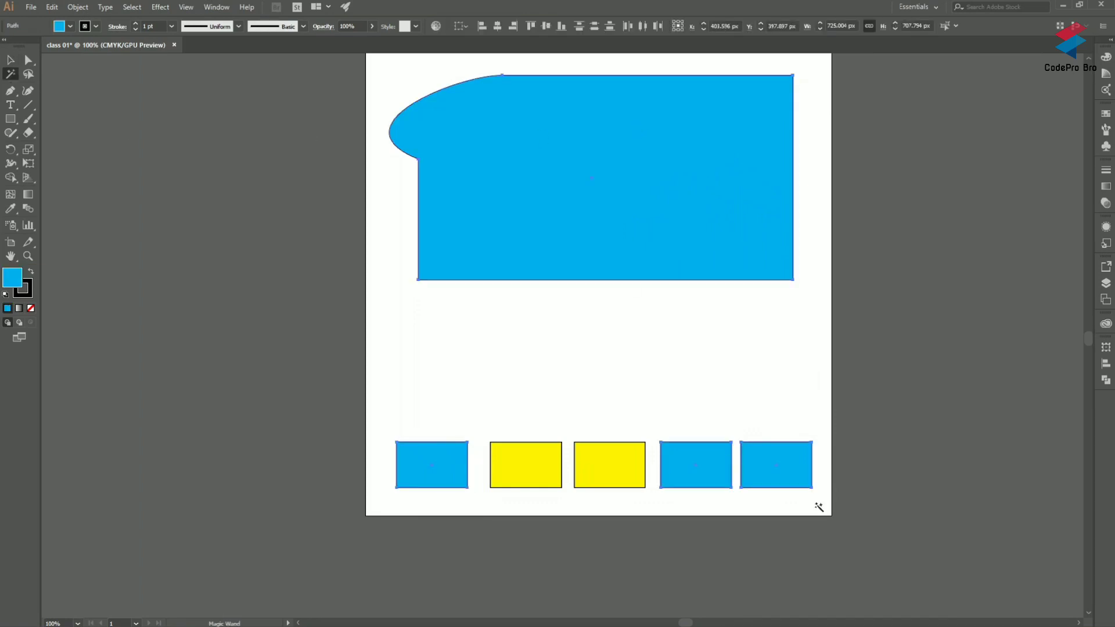
pyautogui.scroll(1, 433, 470)
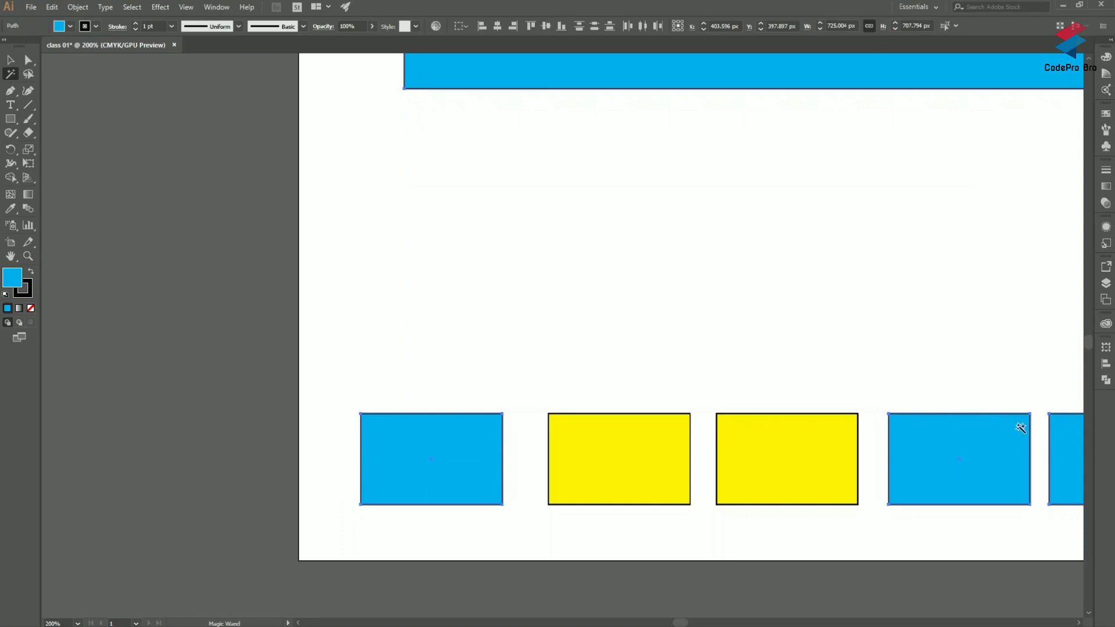
pyautogui.scroll(-1, 1020, 429)
pyautogui.keyDown('alt'); pyautogui.scroll(-2, 1017, 433); pyautogui.keyUp('alt')
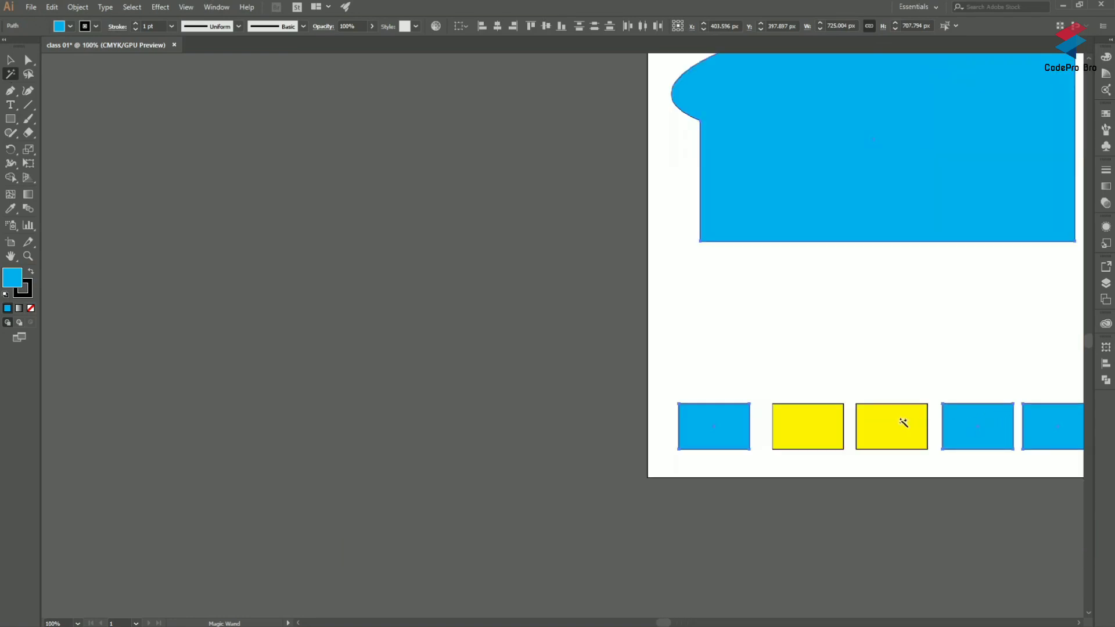
# Step: Select both yellow rectangles with the Magic Wand by sampling one of them
pyautogui.click(903, 422)
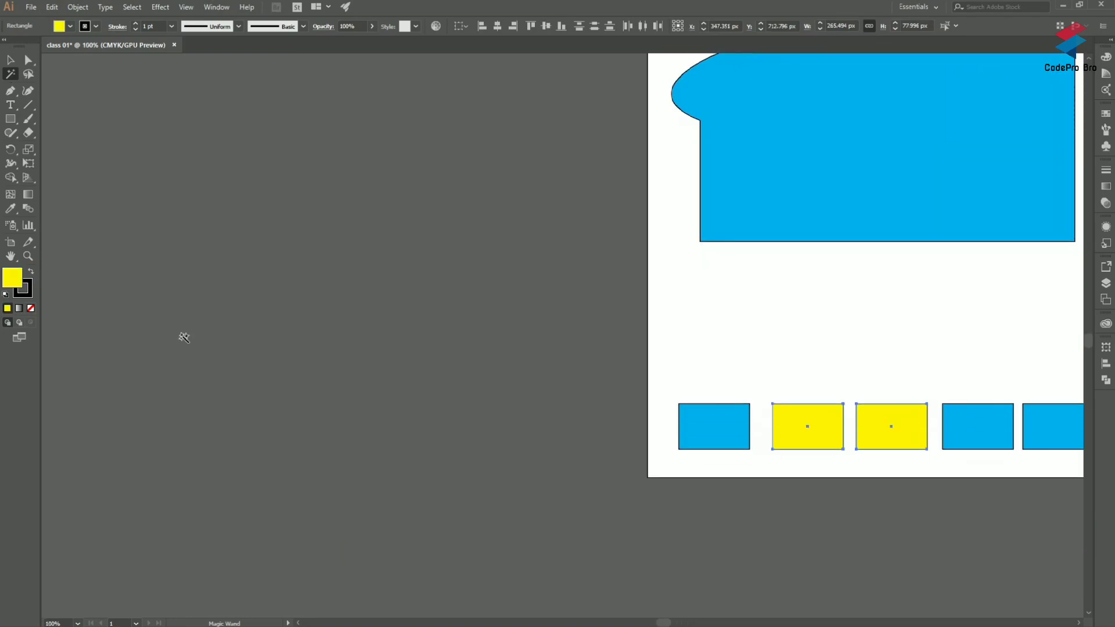
pyautogui.hscroll(-1, 837, 256)
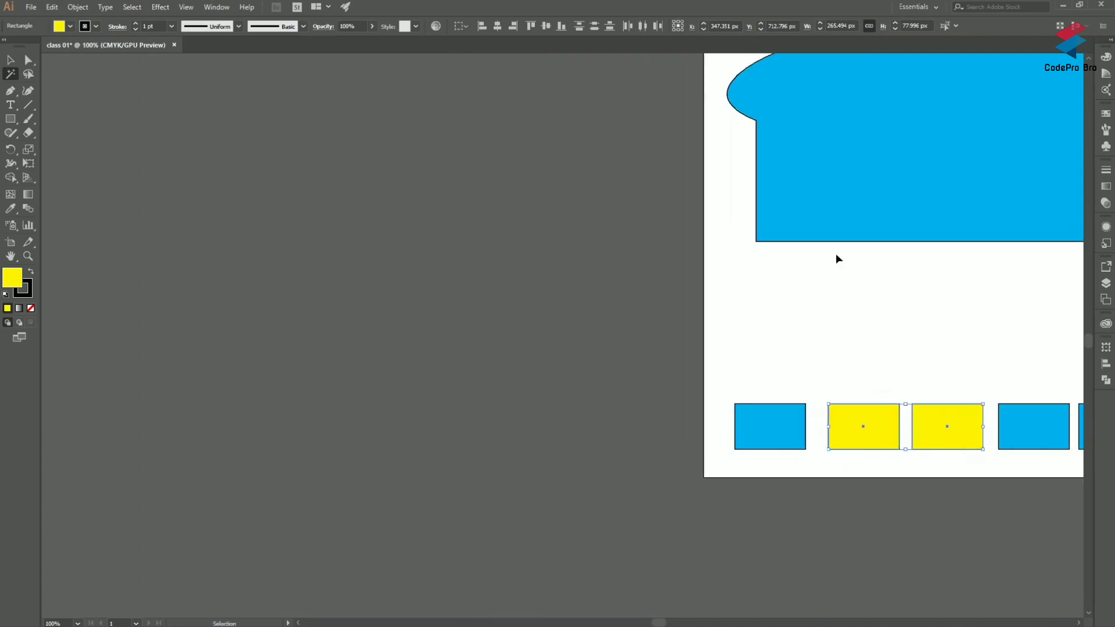
pyautogui.hscroll(6, 835, 253)
pyautogui.scroll(1, 754, 279)
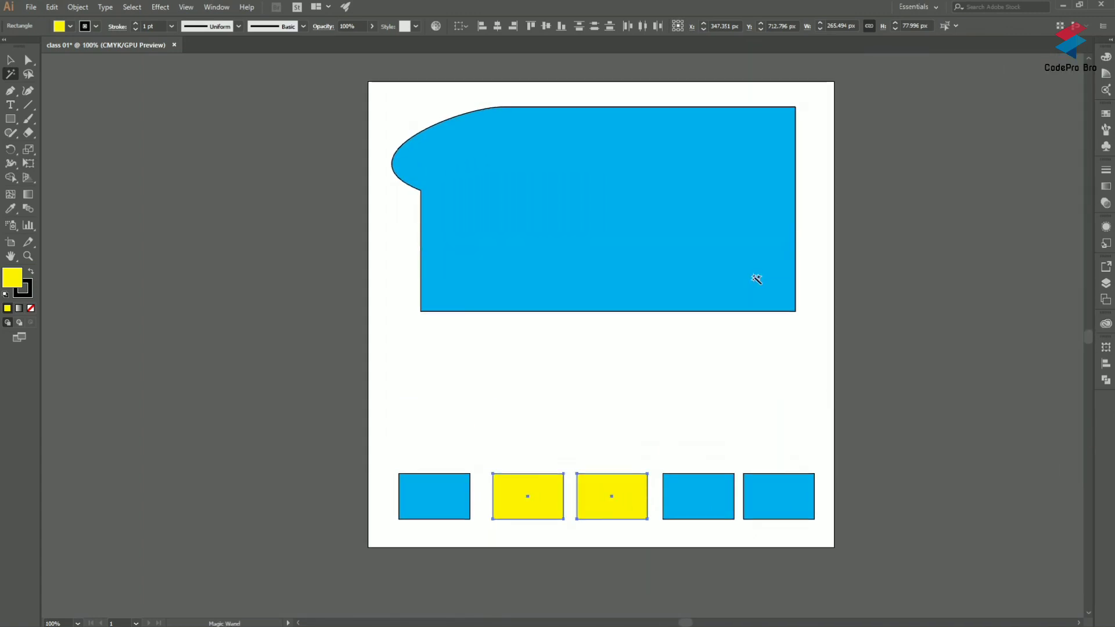
# Step: Reselect all blue objects with the Magic Wand and set their fill to orange after trying dark red
pyautogui.click(579, 210)
pyautogui.click(71, 26)
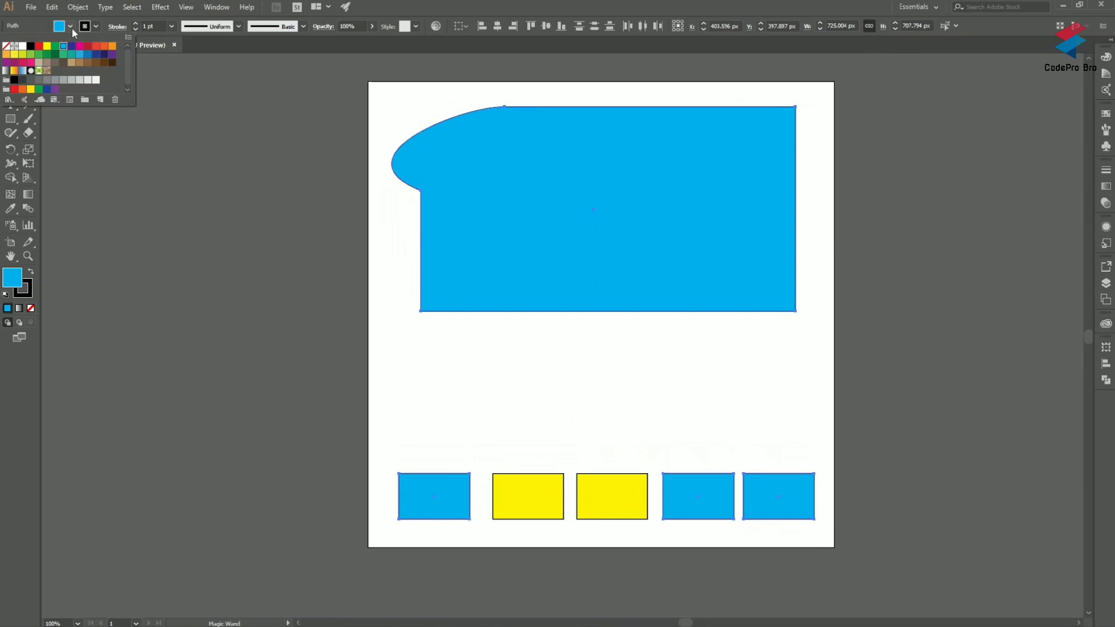
pyautogui.click(88, 46)
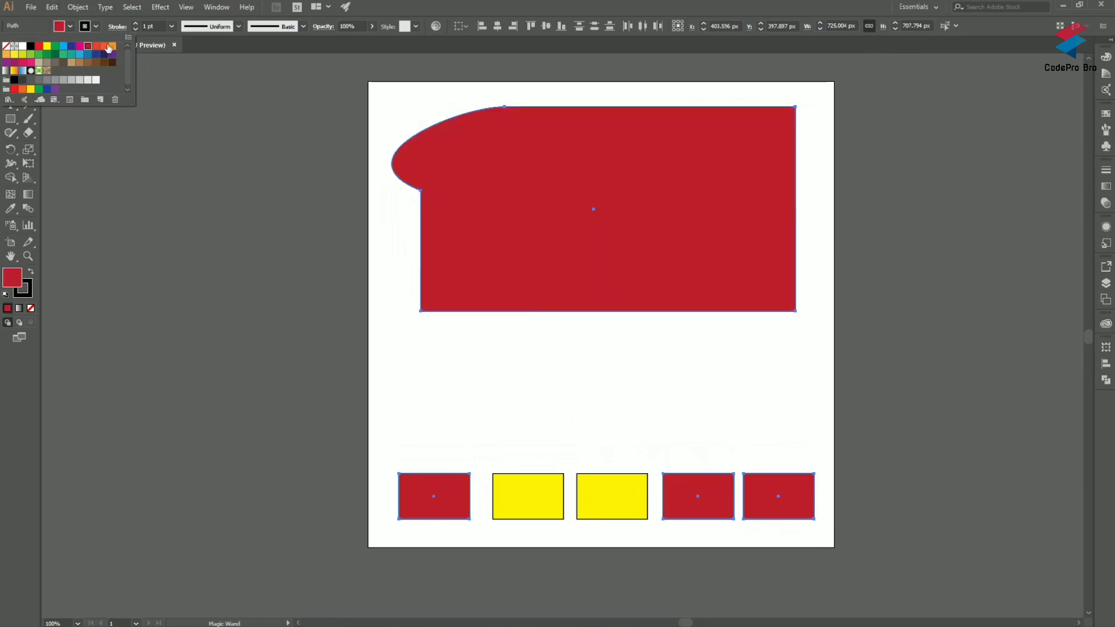
pyautogui.click(106, 46)
pyautogui.click(97, 28)
pyautogui.click(97, 27)
pyautogui.click(144, 23)
pyautogui.click(98, 26)
pyautogui.click(98, 26)
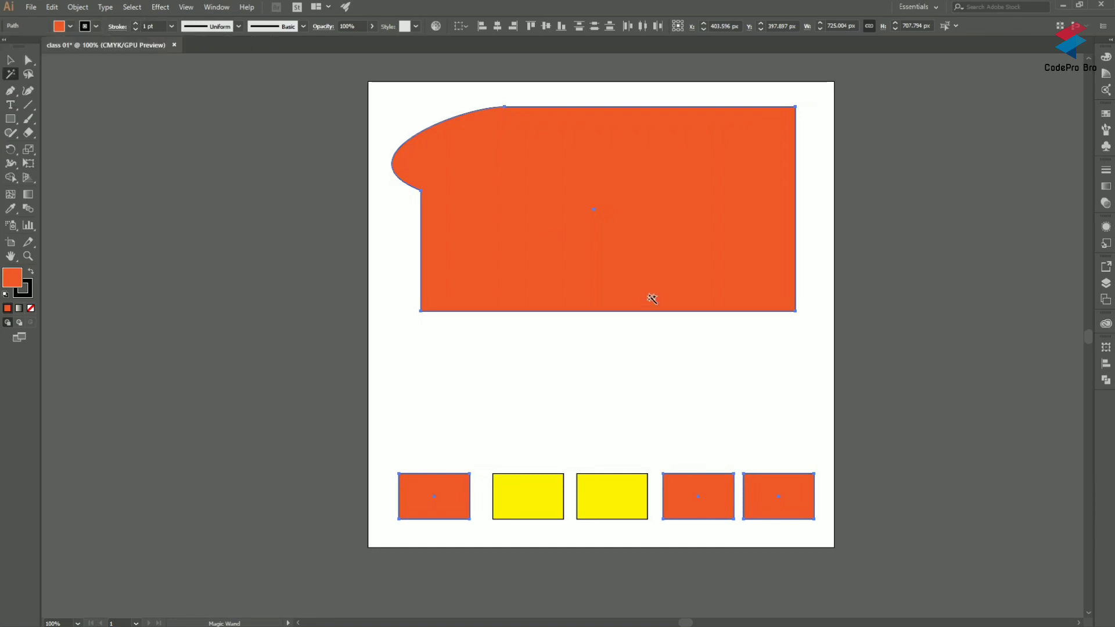
pyautogui.scroll(1, 651, 291)
pyautogui.scroll(-3, 651, 291)
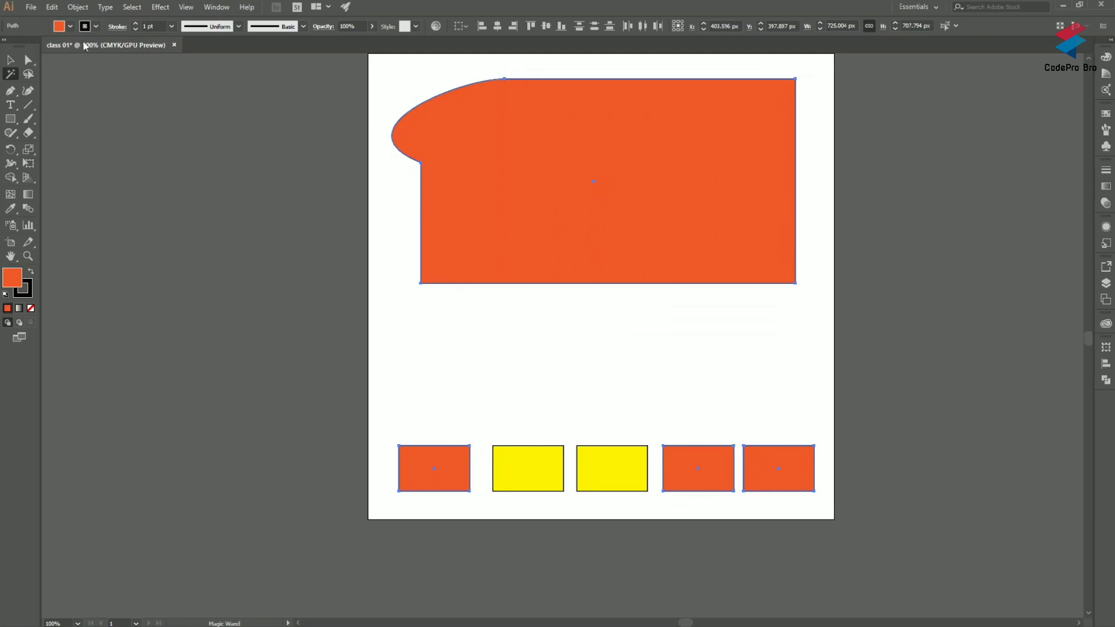
pyautogui.scroll(2, 579, 162)
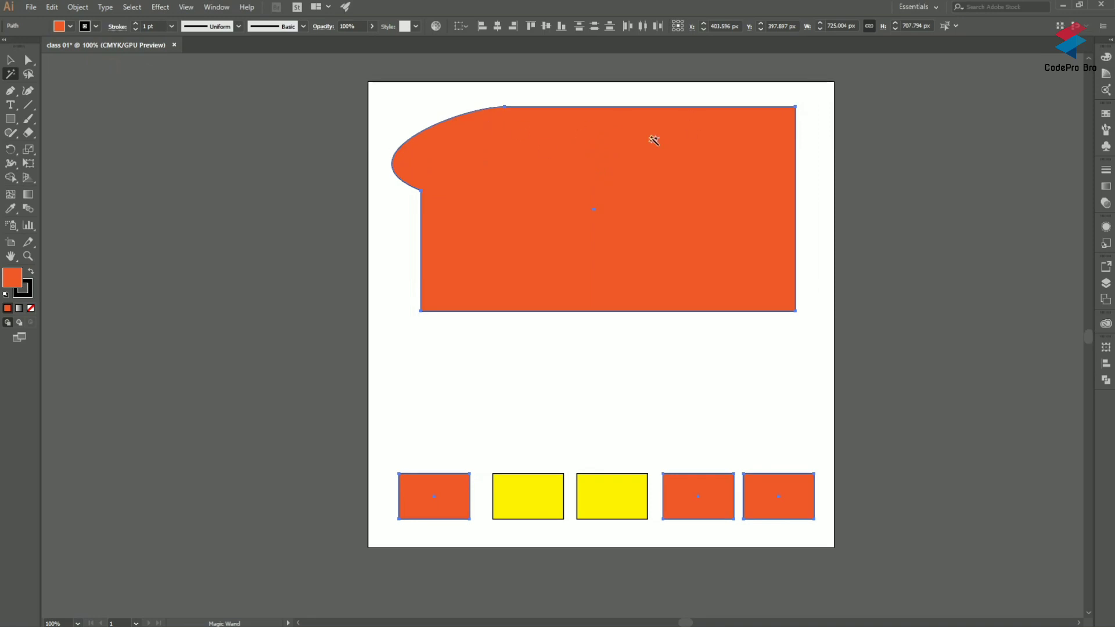
pyautogui.scroll(1, 599, 147)
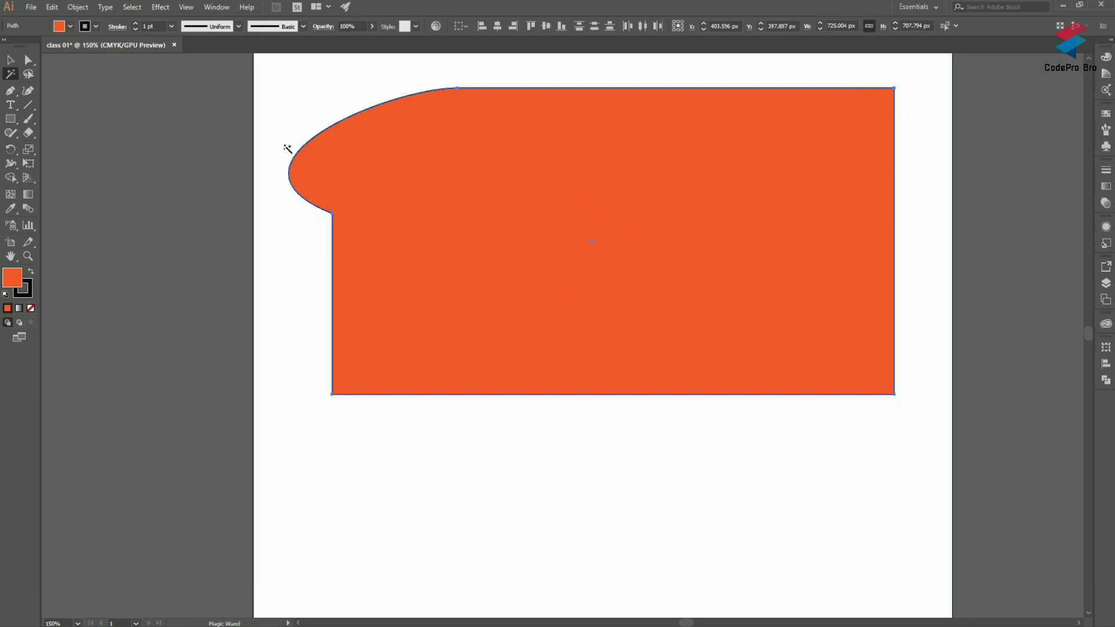
# Step: Change the fill of the selected orange objects to green after trying light brown
pyautogui.click(71, 26)
pyautogui.click(71, 61)
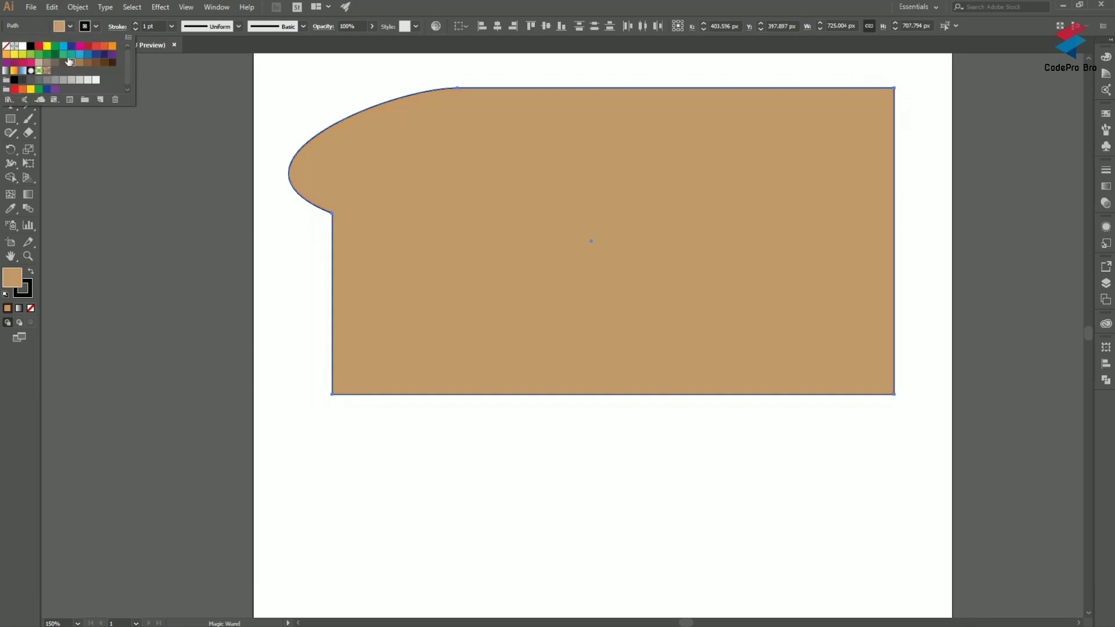
pyautogui.click(54, 48)
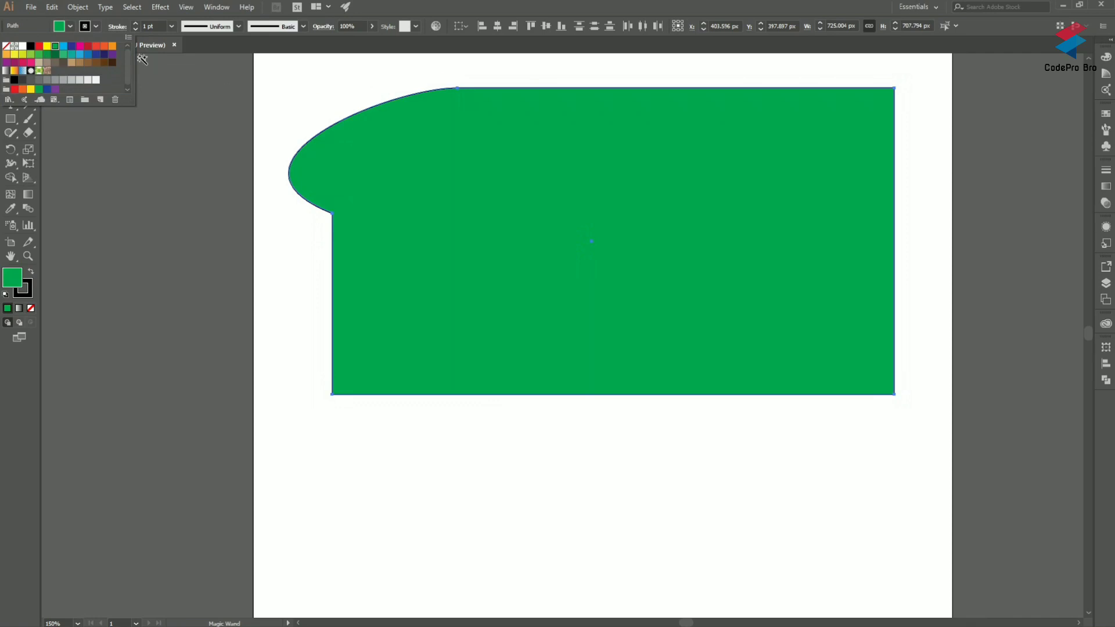
pyautogui.click(95, 26)
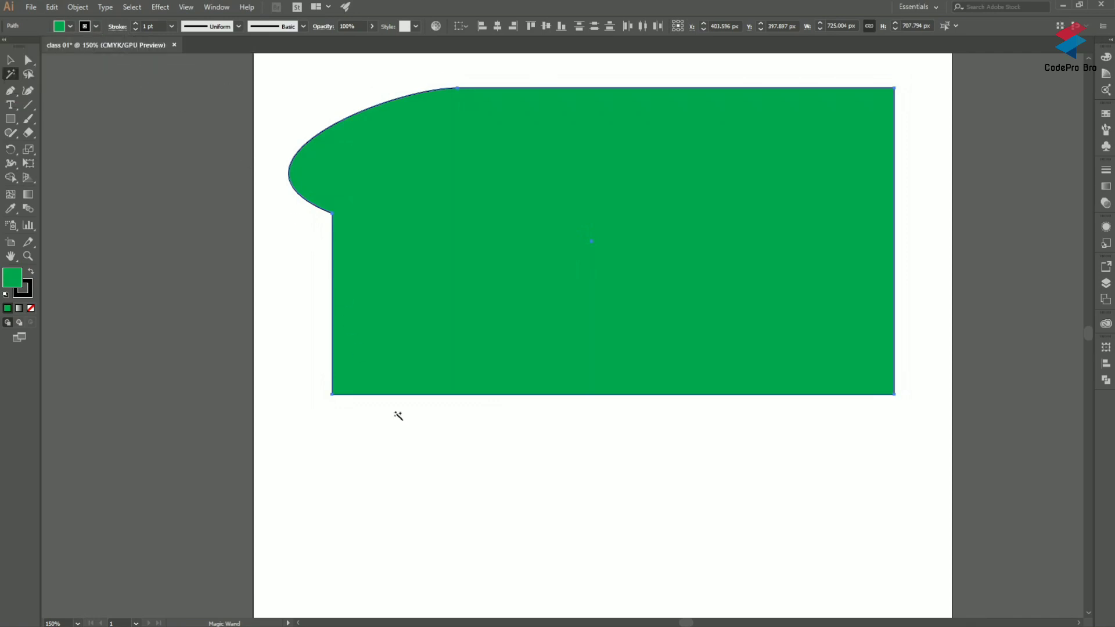
# Step: Increase the stroke weight of the selected green objects to 51 pt
pyautogui.scroll(3, 368, 399)
pyautogui.scroll(3, 316, 381)
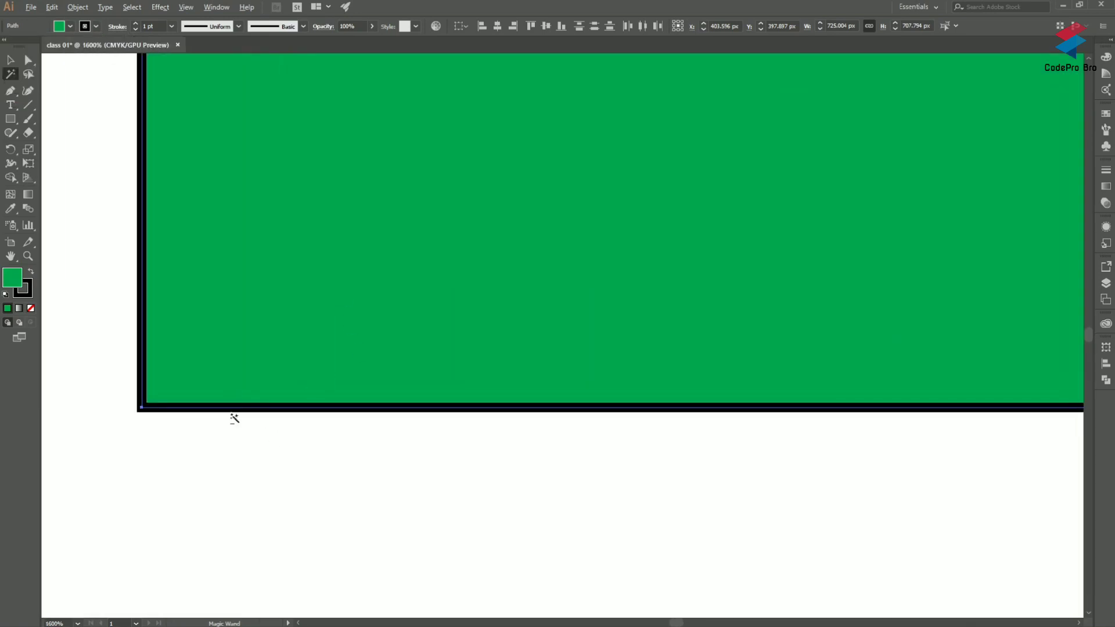
pyautogui.click(134, 23)
pyautogui.scroll(-8, 328, 278)
pyautogui.scroll(-1, 329, 301)
pyautogui.scroll(3, 335, 226)
pyautogui.moveTo(136, 23); pyautogui.dragTo(136, 23)
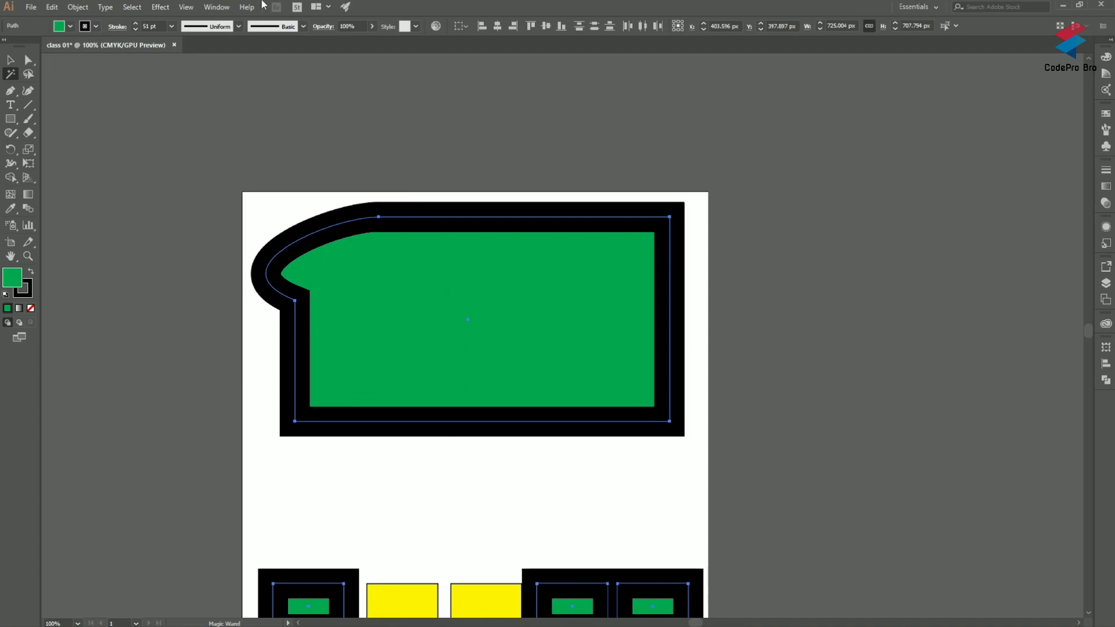
# Step: Try several stroke colours on the selected green objects, including light blue and yellow, and settle on red
pyautogui.click(96, 26)
pyautogui.click(97, 46)
pyautogui.click(72, 54)
pyautogui.click(55, 47)
pyautogui.click(30, 46)
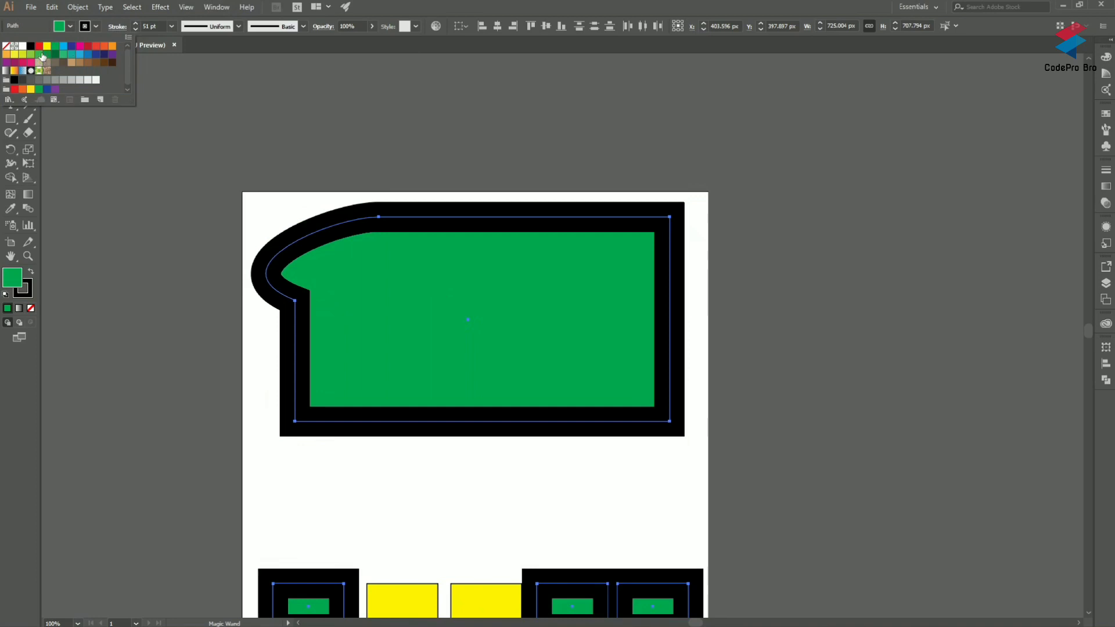
pyautogui.click(43, 55)
pyautogui.click(80, 54)
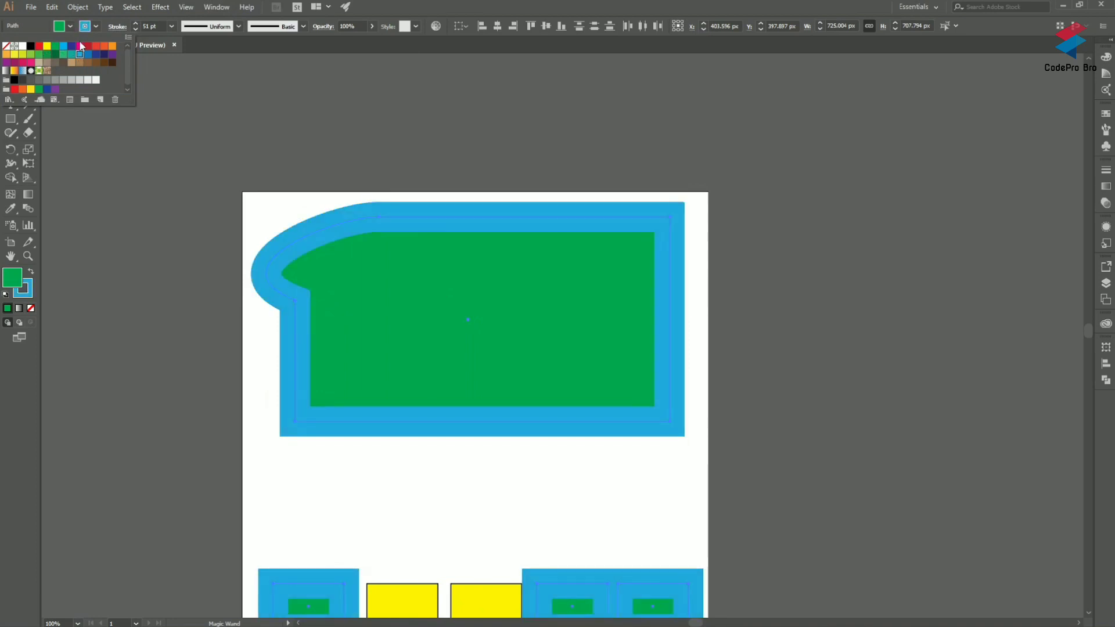
pyautogui.click(55, 47)
pyautogui.click(47, 47)
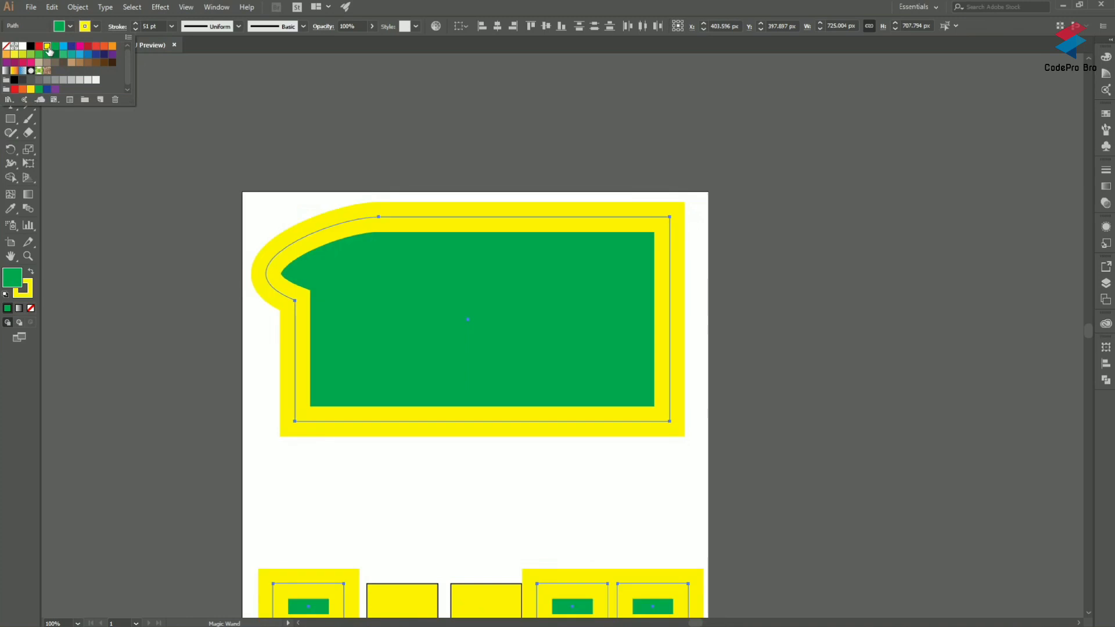
pyautogui.click(30, 46)
pyautogui.click(38, 46)
# Step: Apply a tapered, bulging variable width profile to the red strokes of the selected objects
pyautogui.click(138, 25)
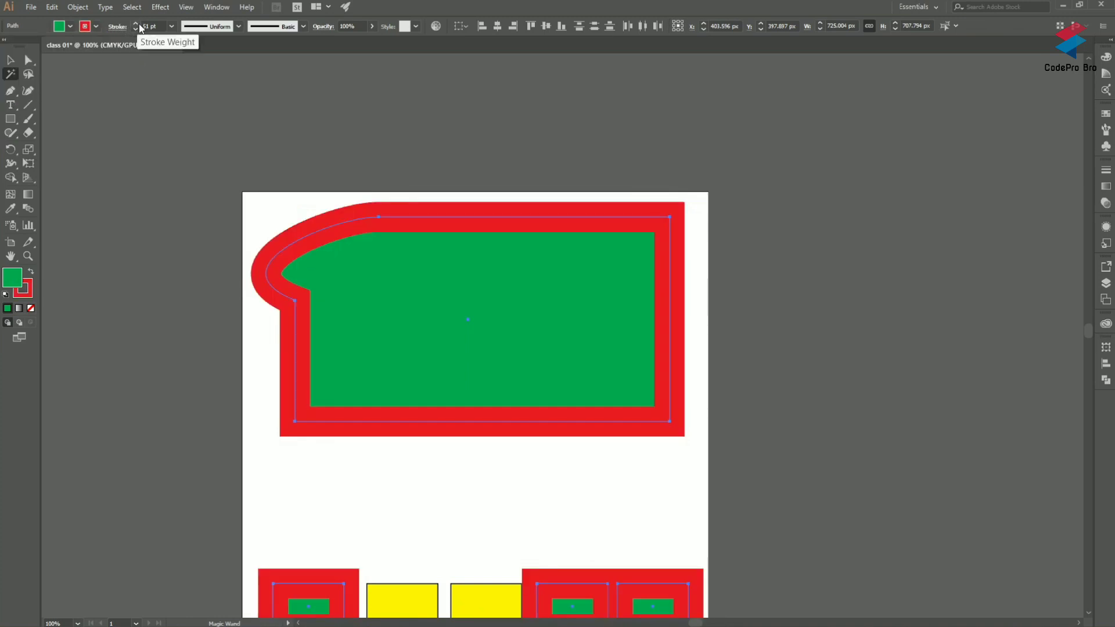
pyautogui.click(239, 27)
pyautogui.click(225, 78)
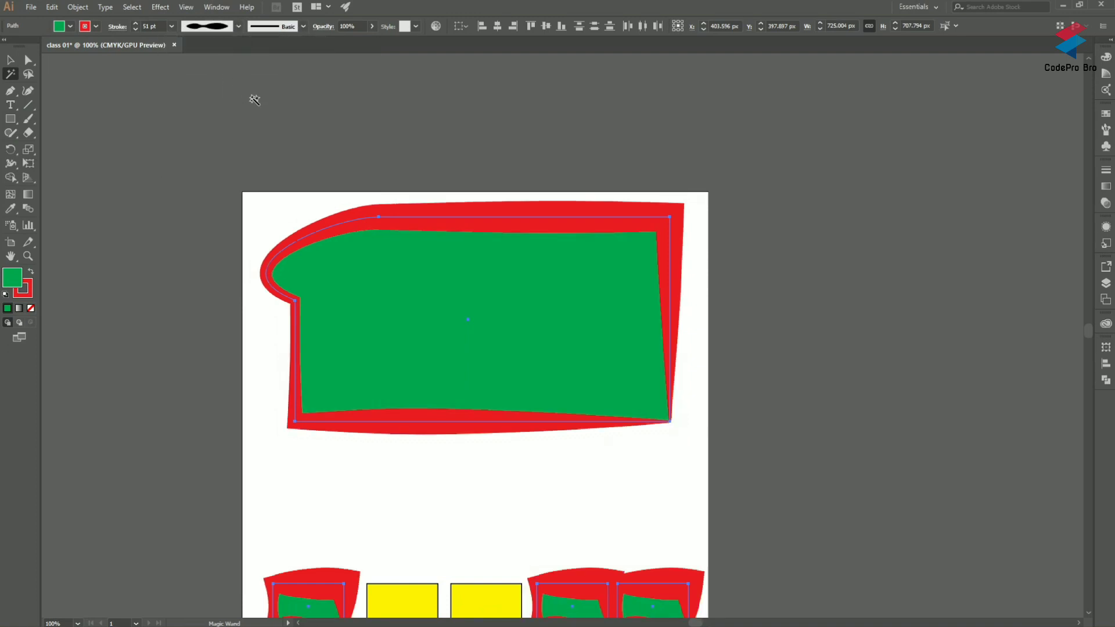
# Step: Set the variable width profile of the selected red strokes to Uniform and deselect the objects
pyautogui.click(238, 26)
pyautogui.click(224, 34)
pyautogui.click(238, 26)
pyautogui.click(214, 41)
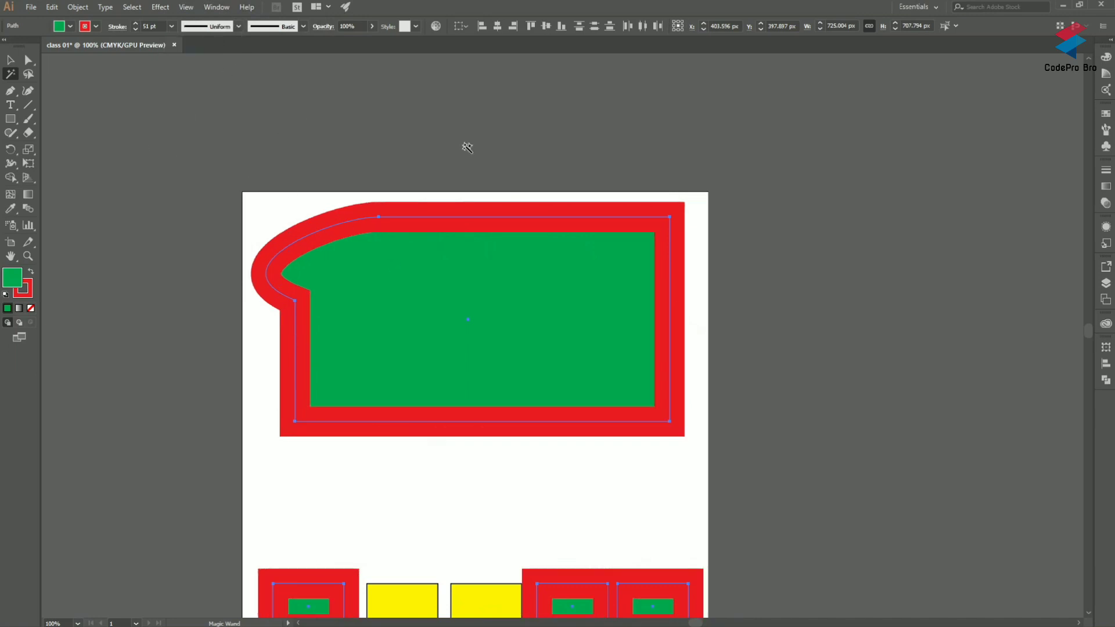
pyautogui.scroll(-2, 537, 204)
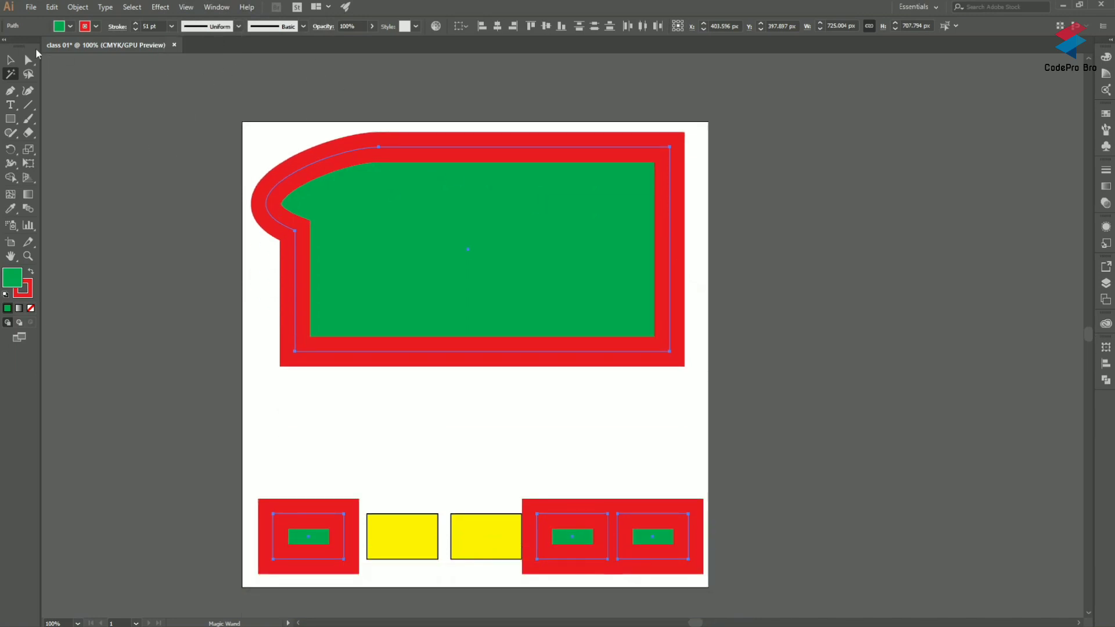
pyautogui.click(9, 60)
pyautogui.click(187, 149)
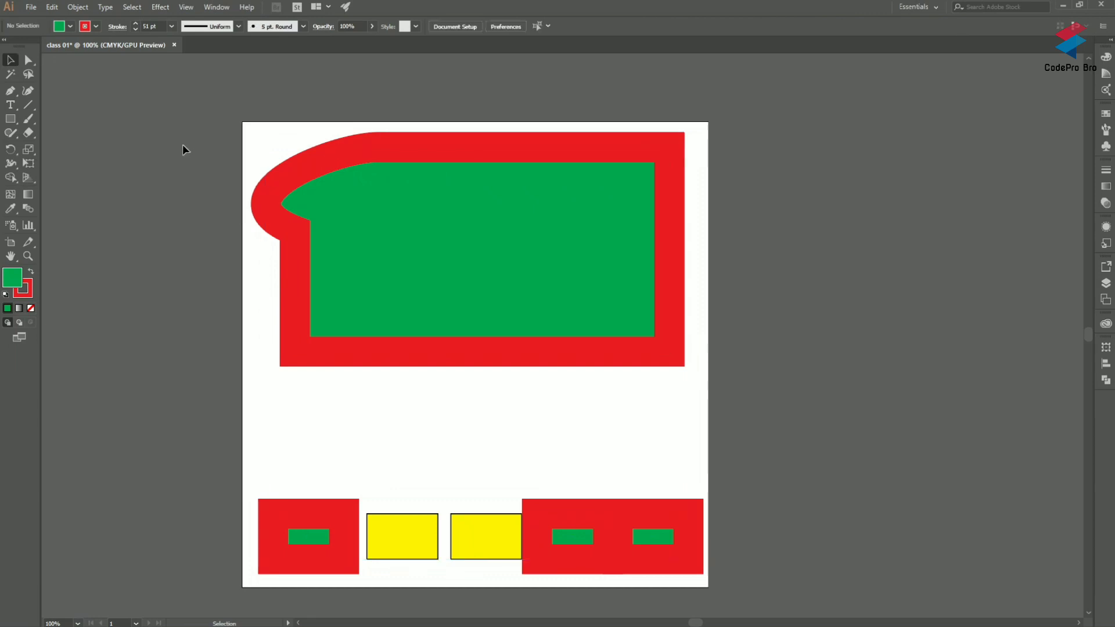
# Step: Select only the large green shape with the Selection tool, and clear the selection
pyautogui.scroll(-1, 182, 147)
pyautogui.scroll(1, 182, 146)
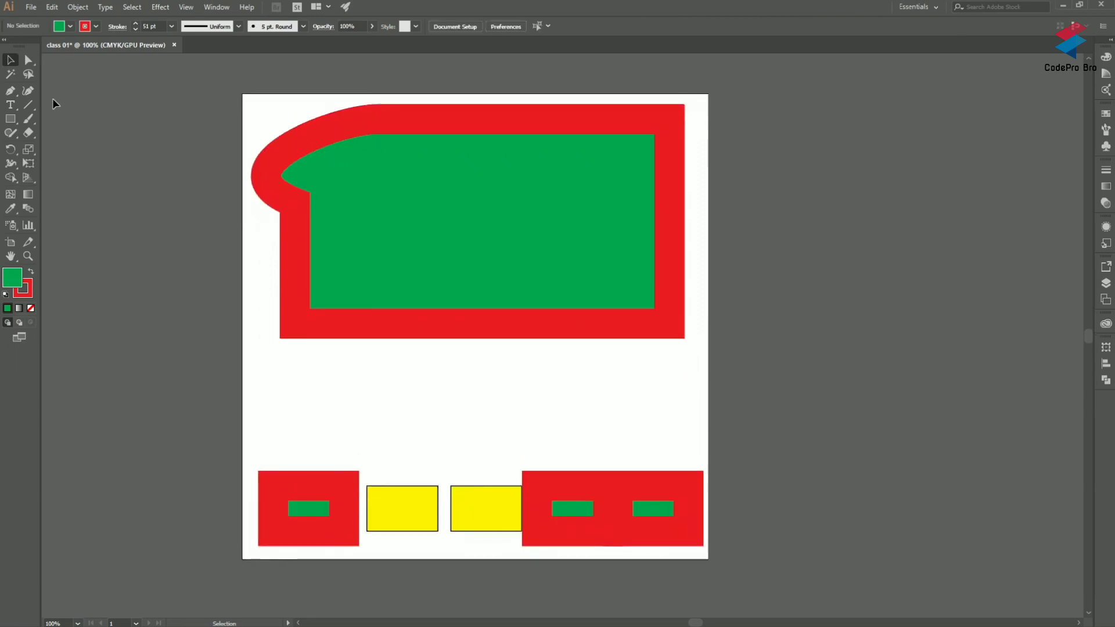
pyautogui.click(457, 239)
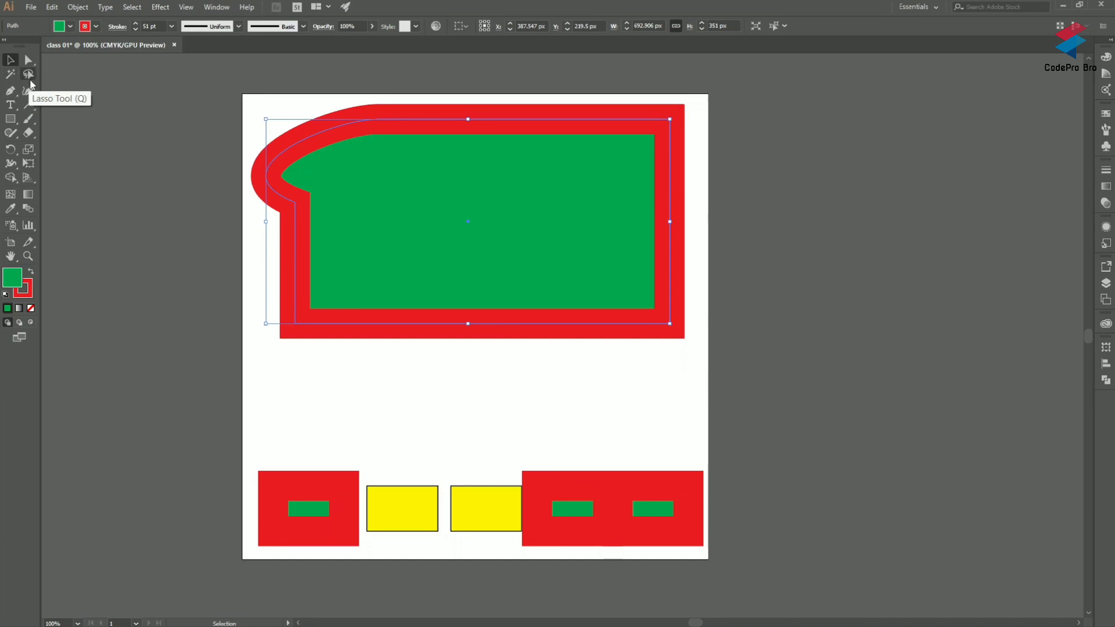
pyautogui.click(482, 431)
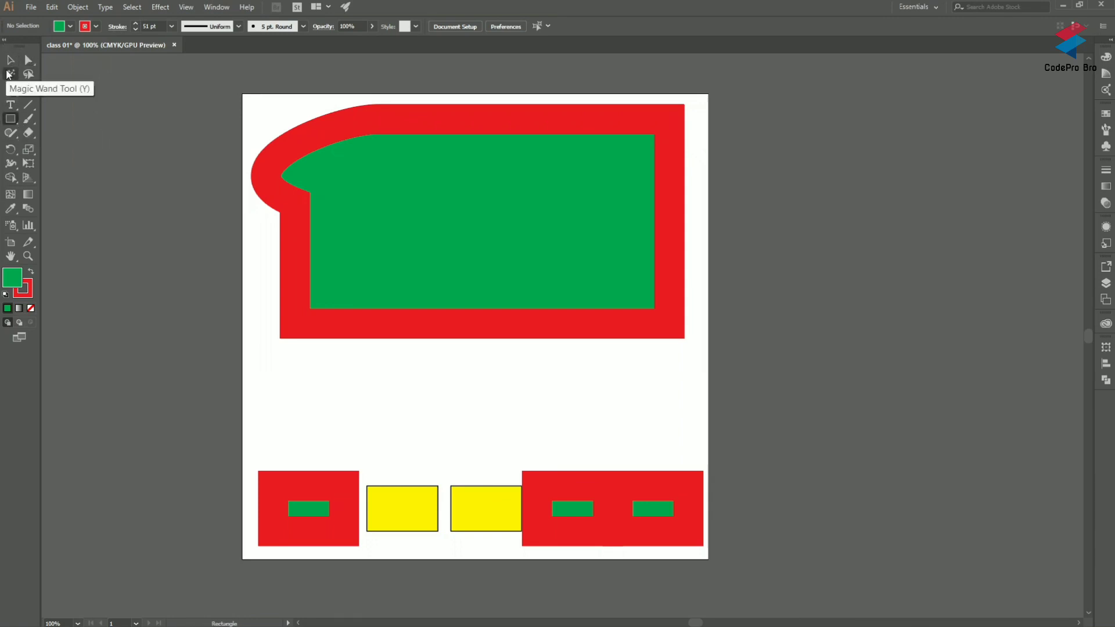
# Step: Review the Magic Wand, Selection and Direct Selection tools, and with Direct Selection active select all objects and deselect them
pyautogui.click(10, 74)
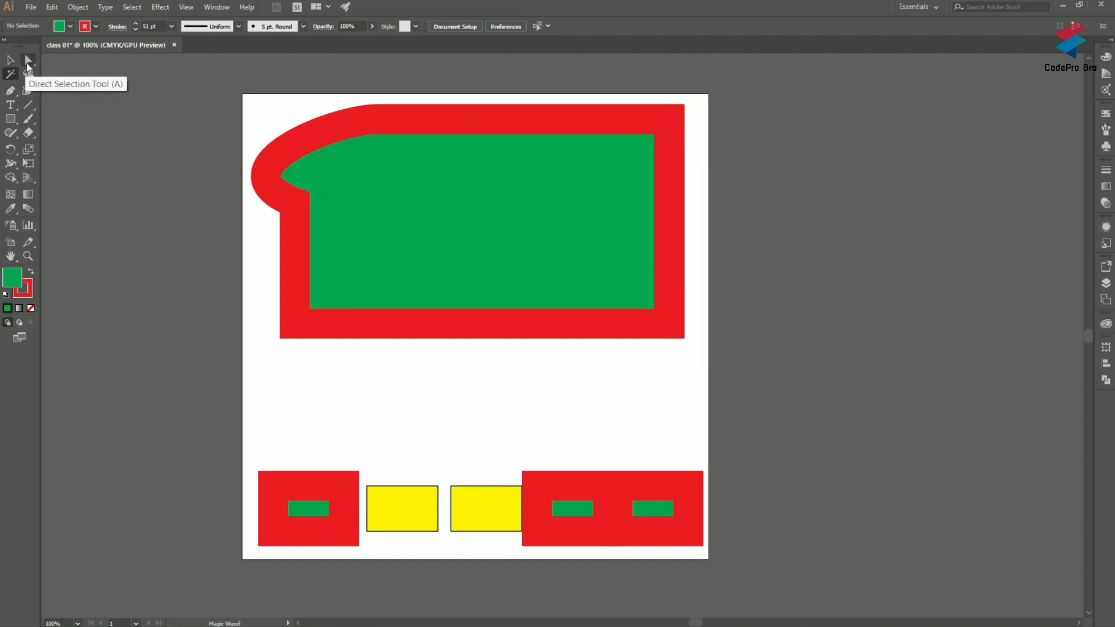
pyautogui.click(27, 62)
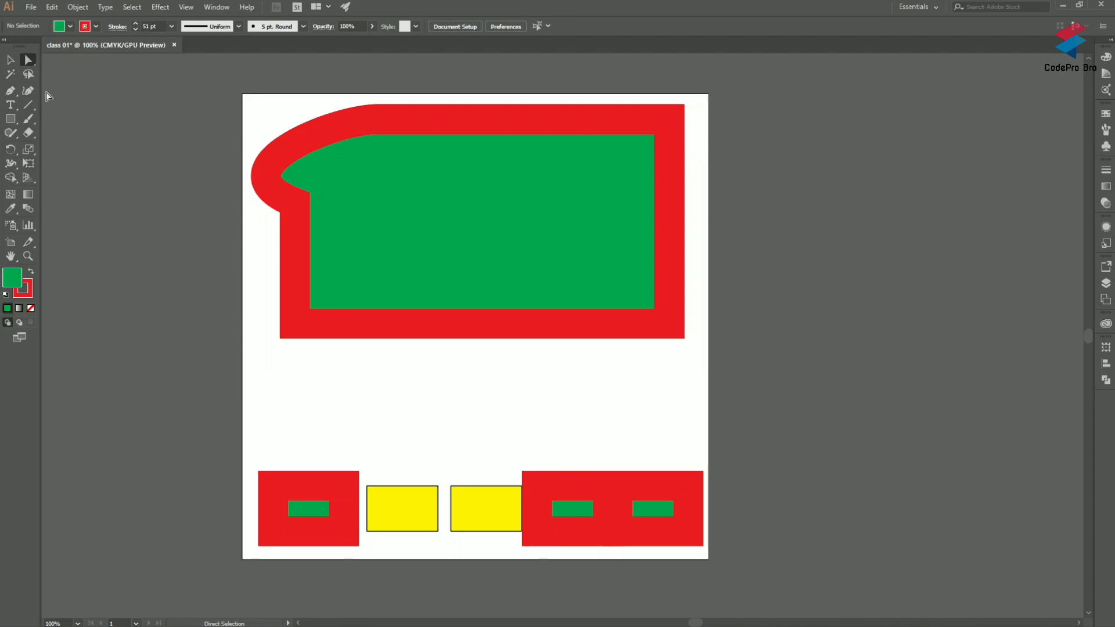
pyautogui.click(10, 60)
pyautogui.click(28, 62)
pyautogui.click(9, 60)
pyautogui.click(29, 63)
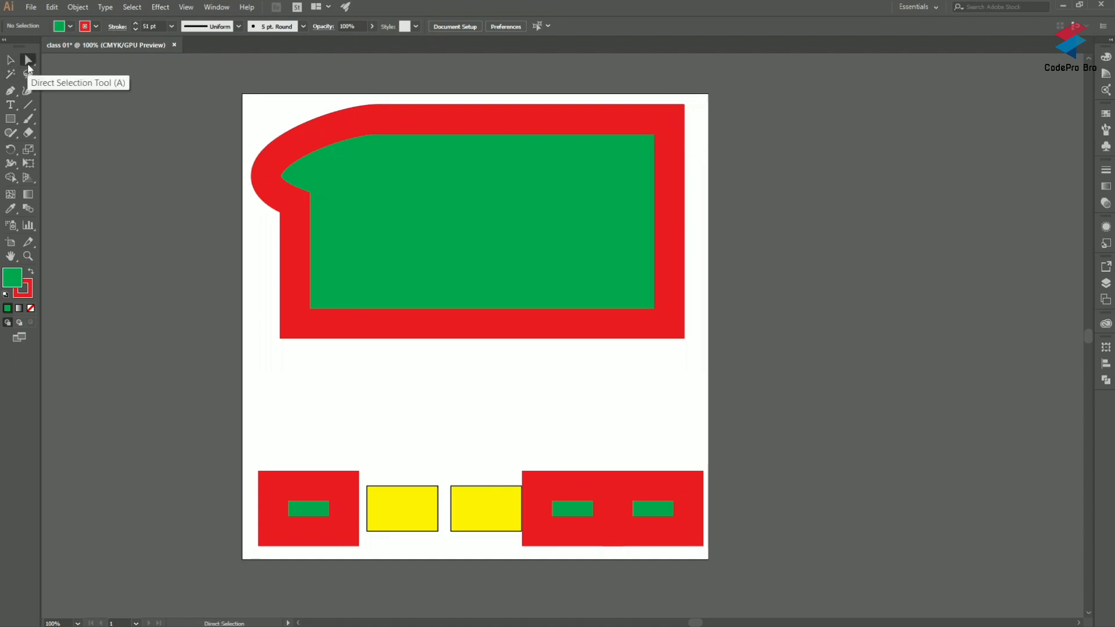
pyautogui.hotkey('ctrl', 'a')
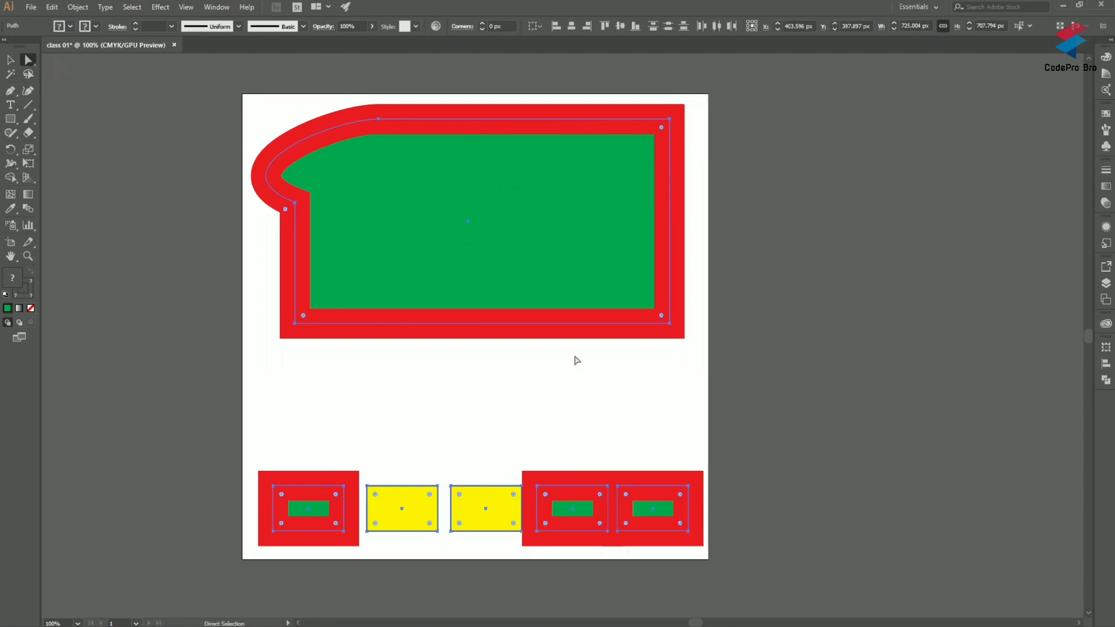
pyautogui.click(695, 382)
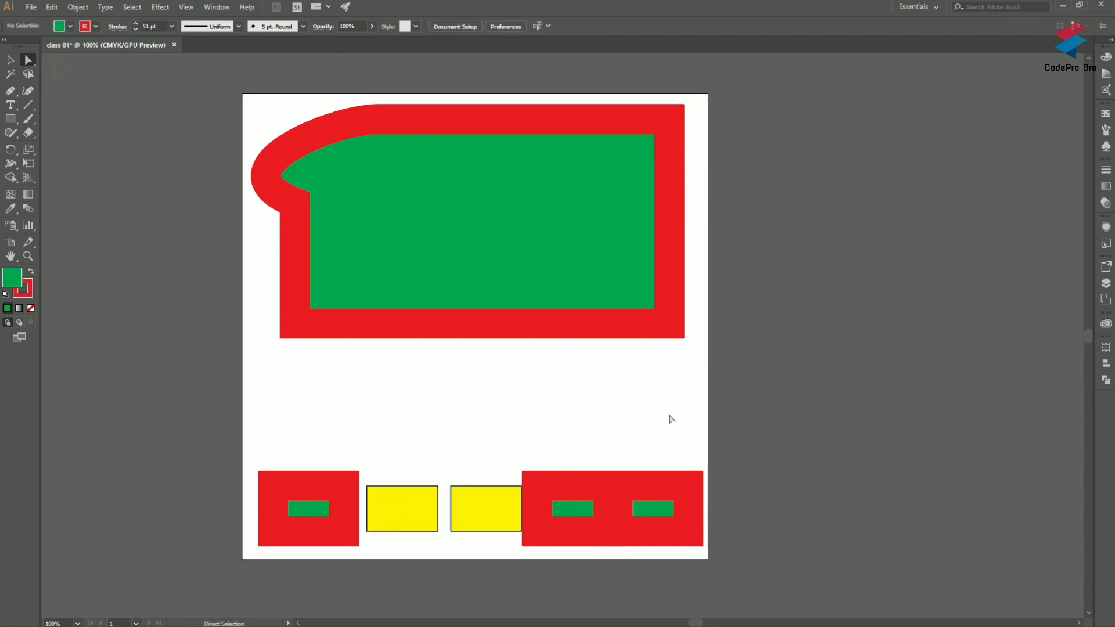
pyautogui.scroll(1, 672, 419)
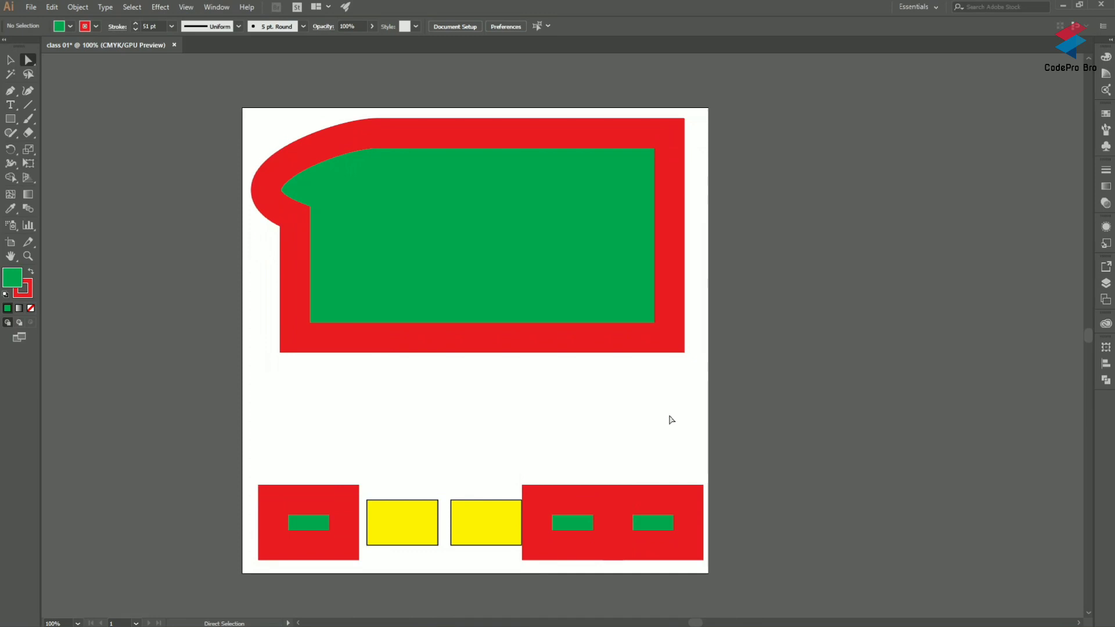
pyautogui.scroll(1, 649, 419)
pyautogui.scroll(-2, 649, 419)
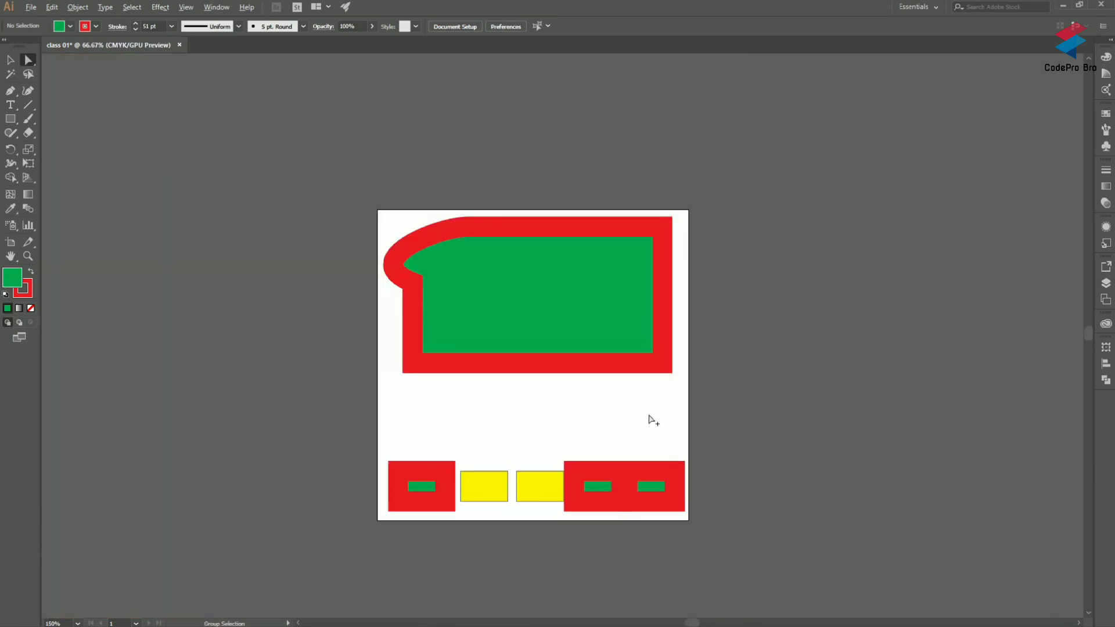
pyautogui.hscroll(-1, 535, 353)
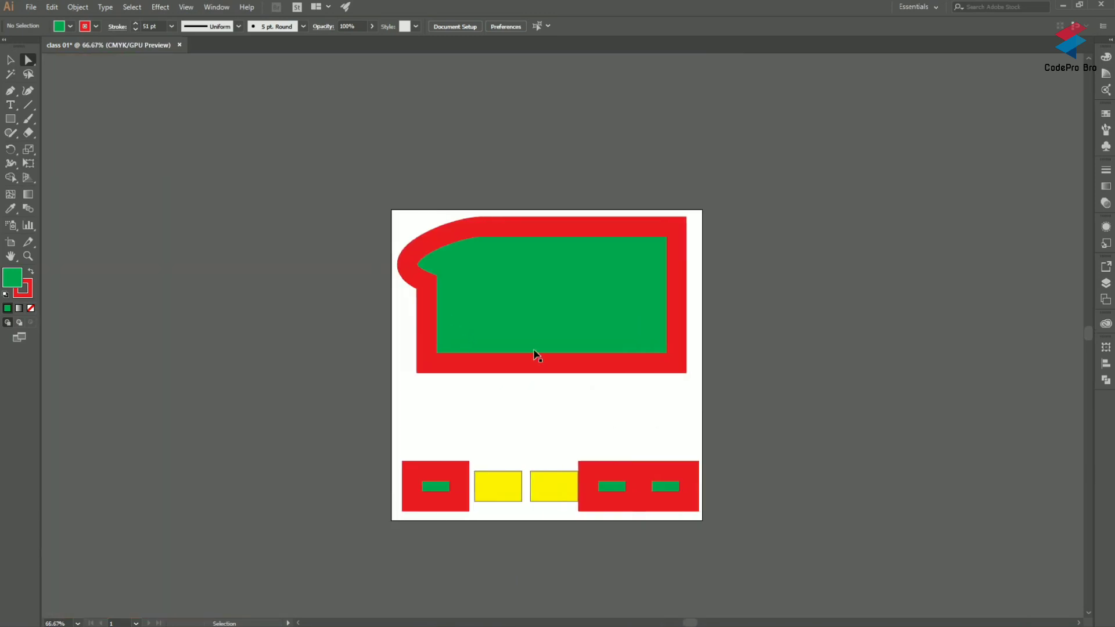
pyautogui.hscroll(3, 535, 355)
pyautogui.hscroll(-1, 533, 356)
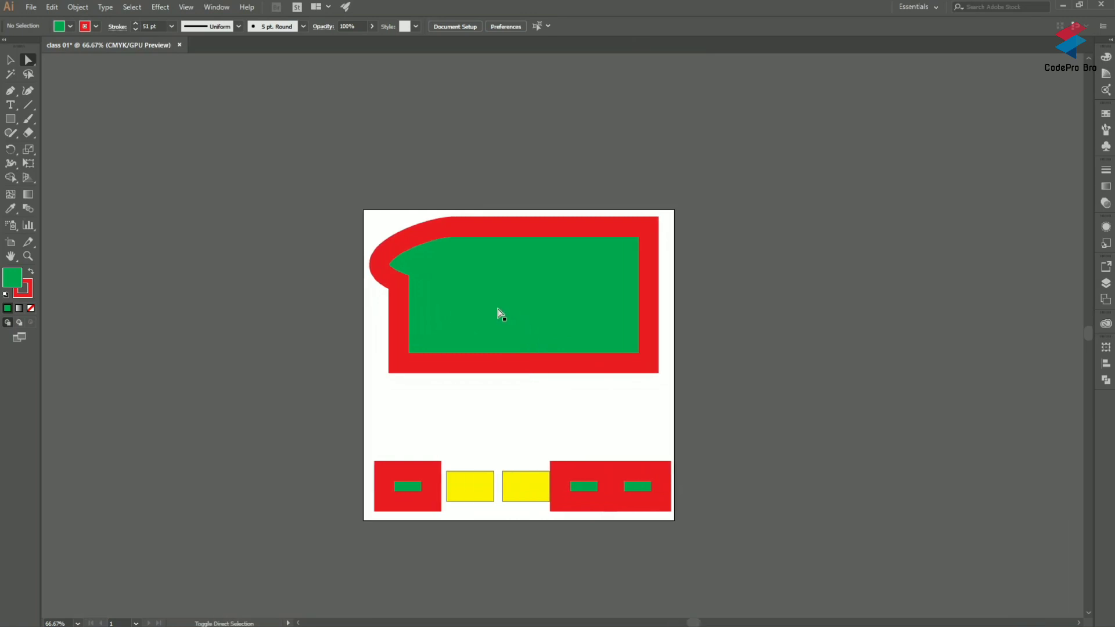
pyautogui.scroll(10, 498, 311)
pyautogui.scroll(-10, 498, 312)
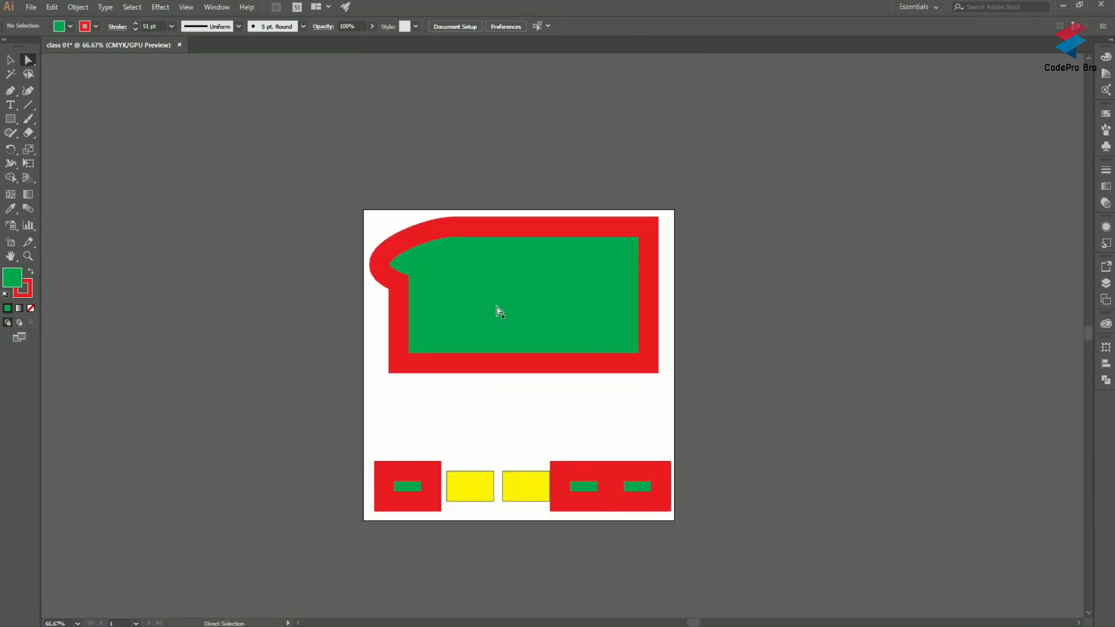